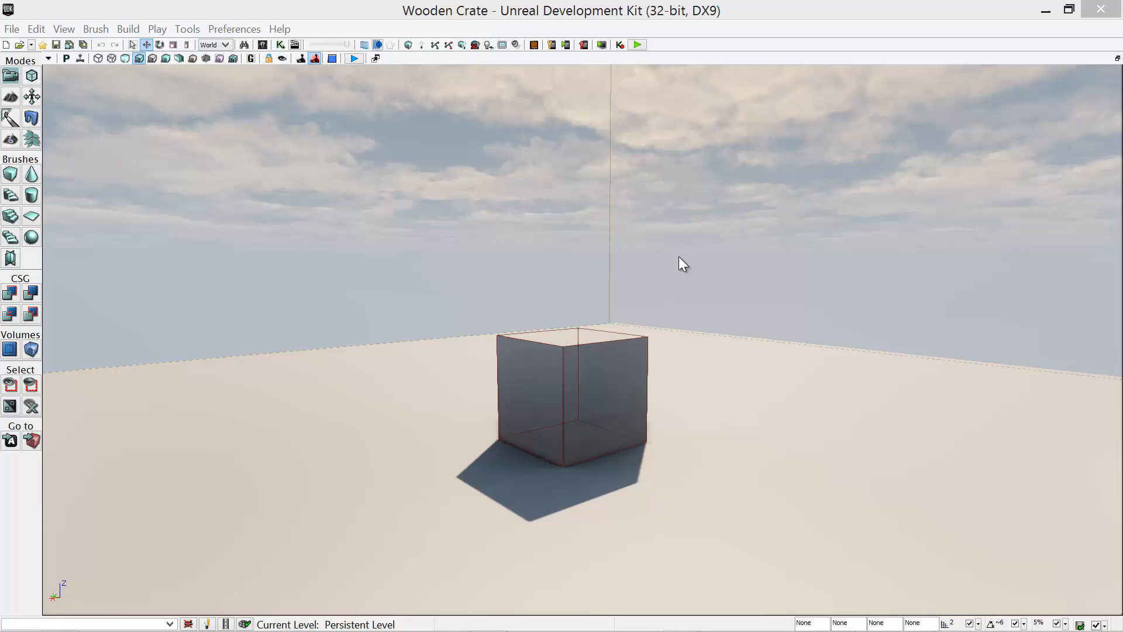
# Step: Open the Content Browser, make its window taller, enlarge the Private Collections area and move the window clear of the crate
pyautogui.click(263, 45)
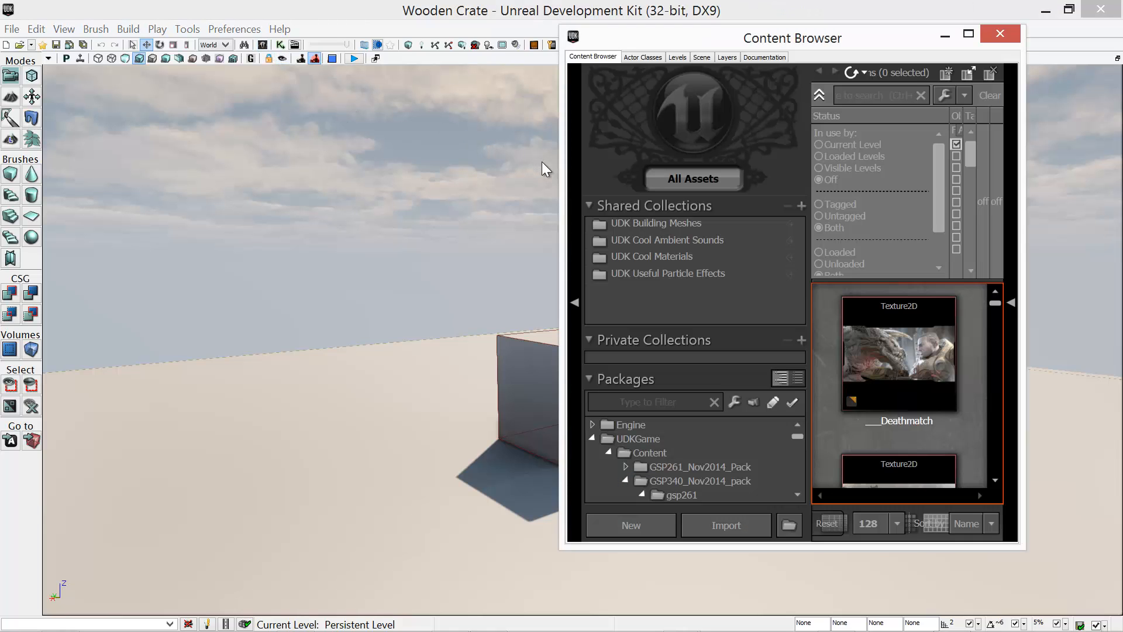
pyautogui.moveTo(723, 546); pyautogui.dragTo(725, 629)
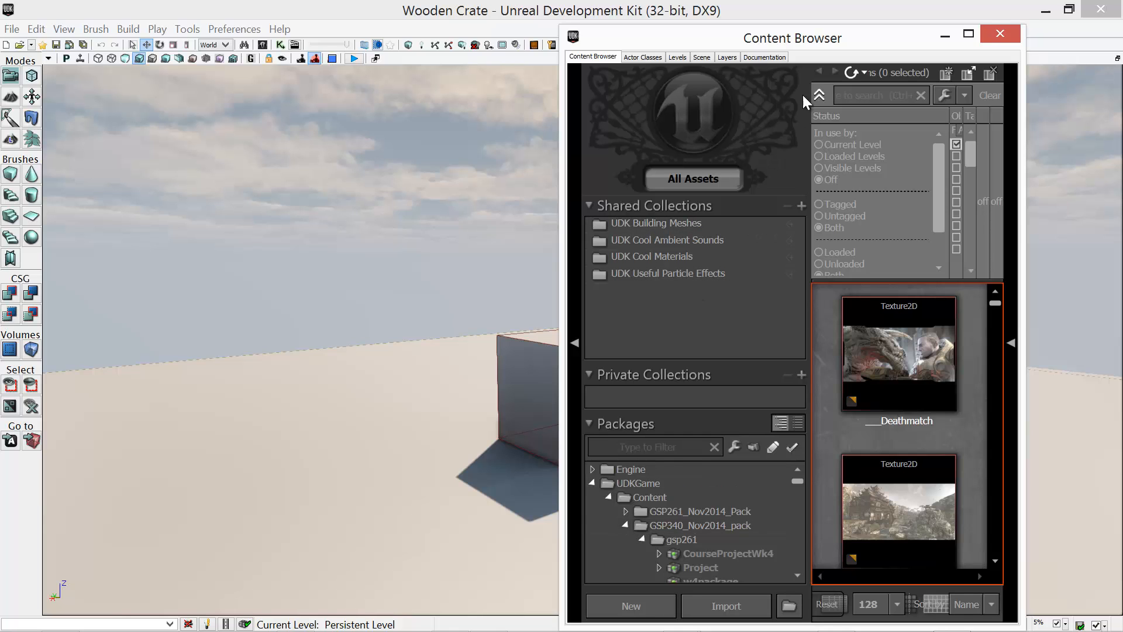
pyautogui.moveTo(829, 39); pyautogui.dragTo(904, 25)
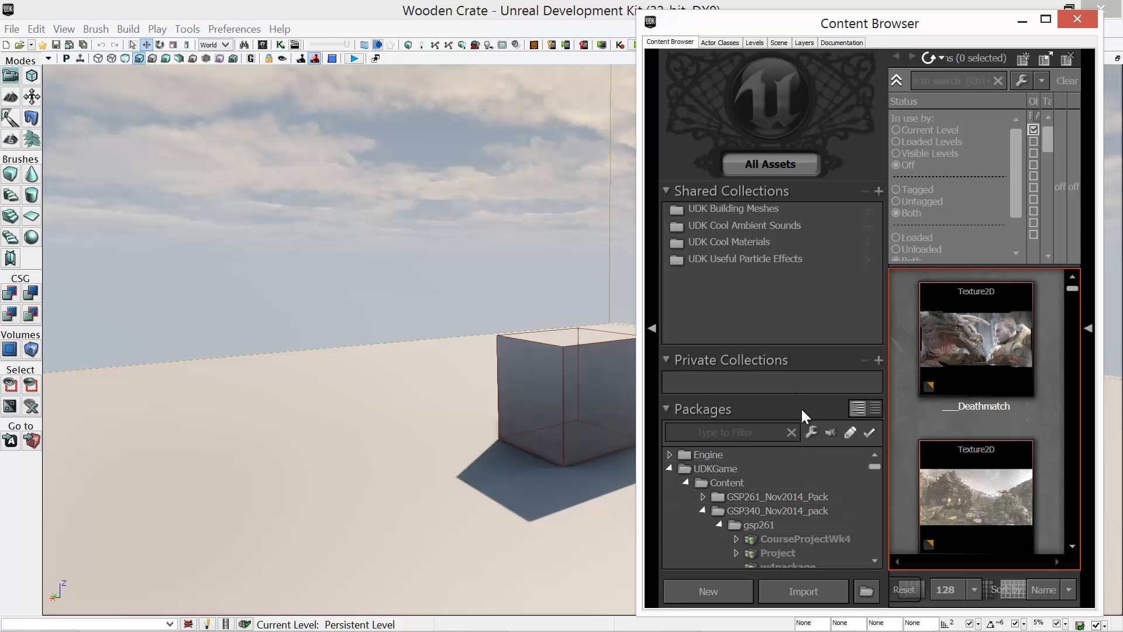
pyautogui.moveTo(803, 395); pyautogui.dragTo(803, 422)
pyautogui.moveTo(802, 348)
pyautogui.mouseDown()
pyautogui.moveTo(801, 319)
pyautogui.moveTo(801, 334)
pyautogui.mouseUp()
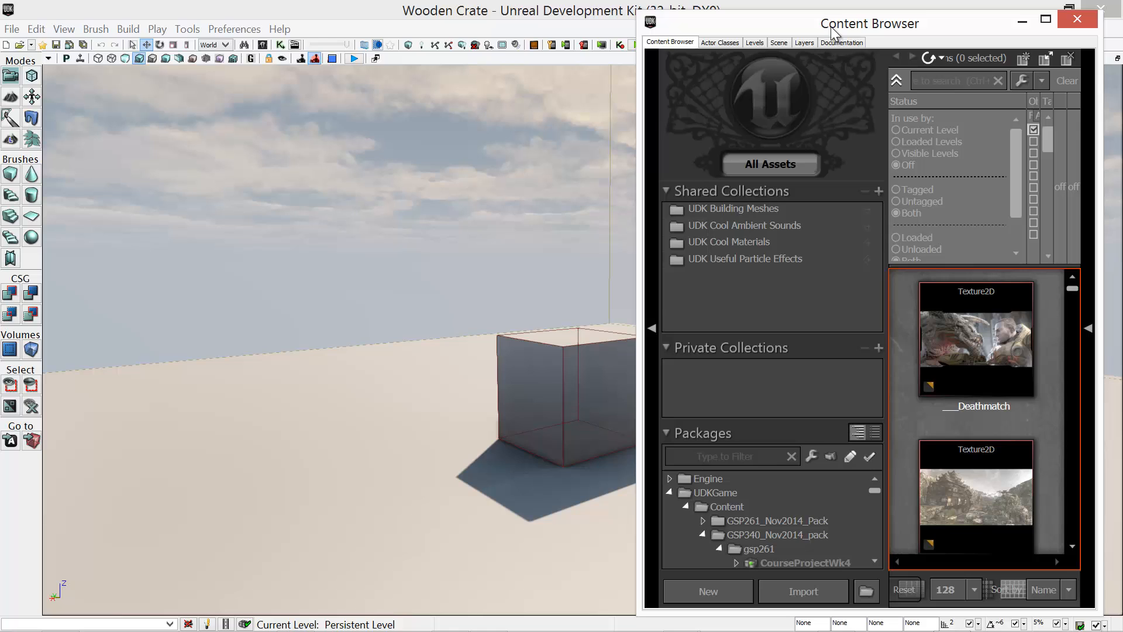
pyautogui.moveTo(833, 33); pyautogui.dragTo(841, 22)
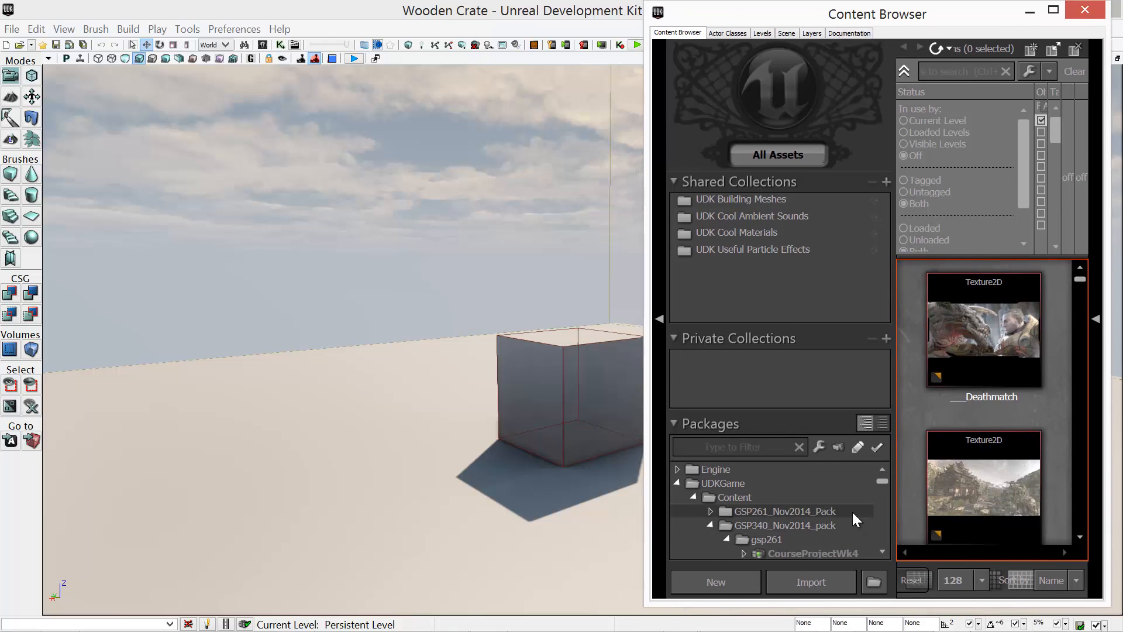
# Step: Collapse the Private Collections and Shared Collections sections to leave more room for the package tree, and look through the tree
pyautogui.scroll(-3, 846, 512)
pyautogui.scroll(-1, 833, 514)
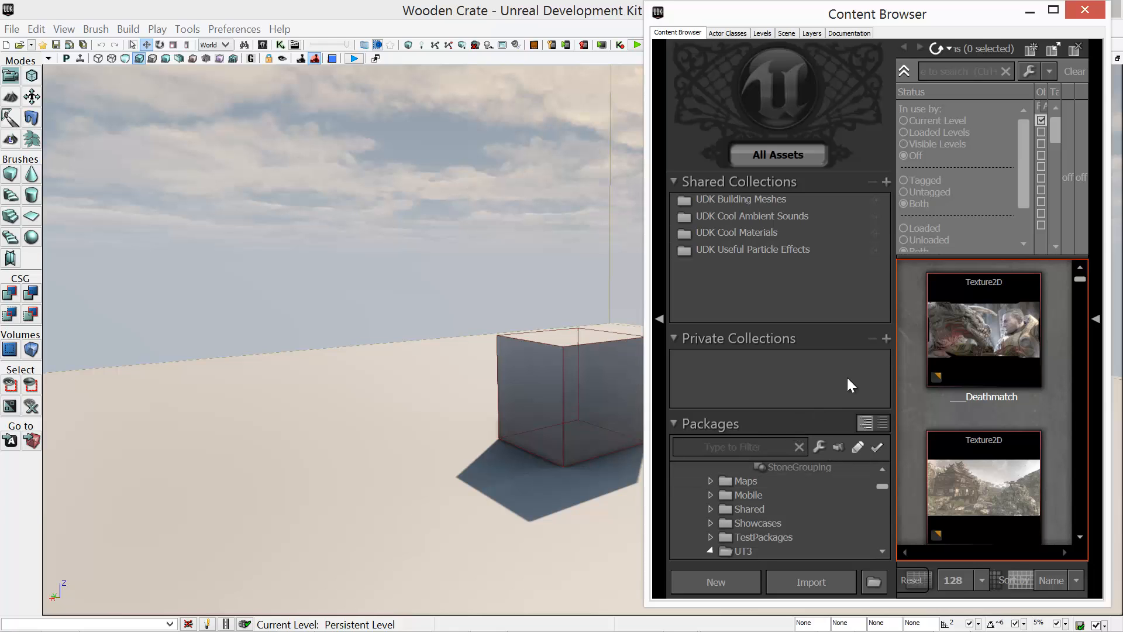
pyautogui.click(885, 339)
pyautogui.click(713, 339)
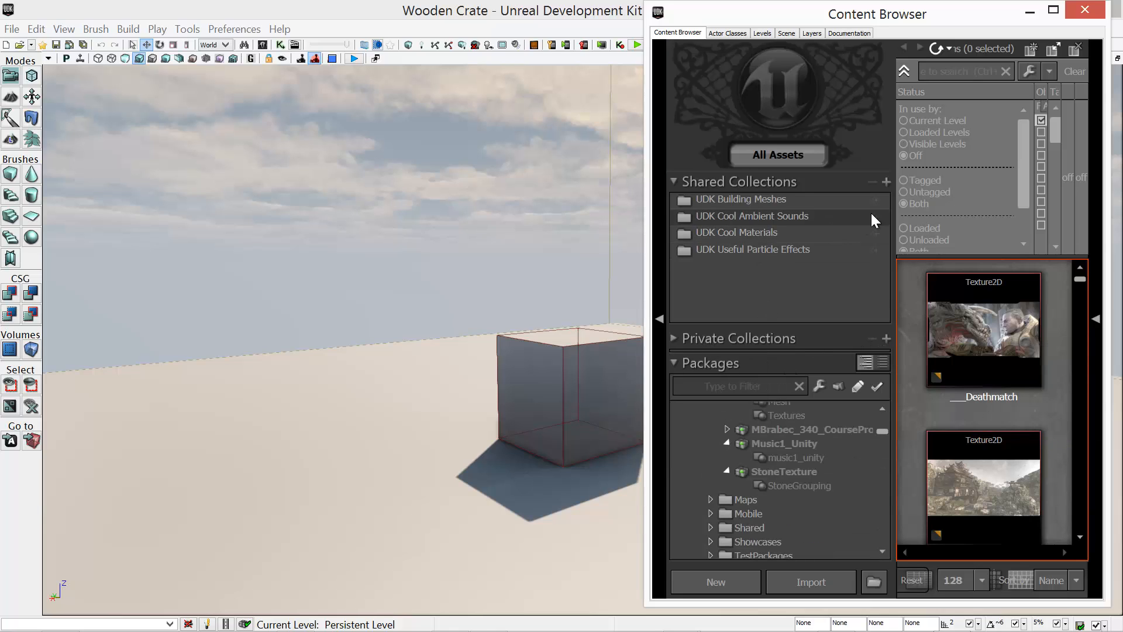
pyautogui.click(874, 184)
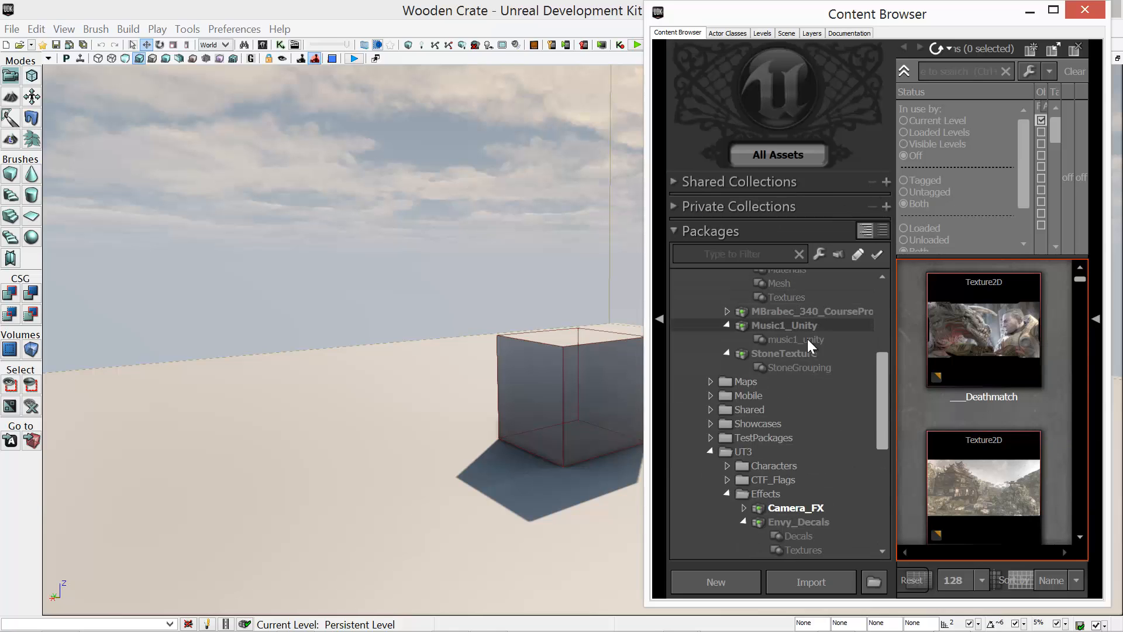
pyautogui.moveTo(879, 394); pyautogui.dragTo(855, 496)
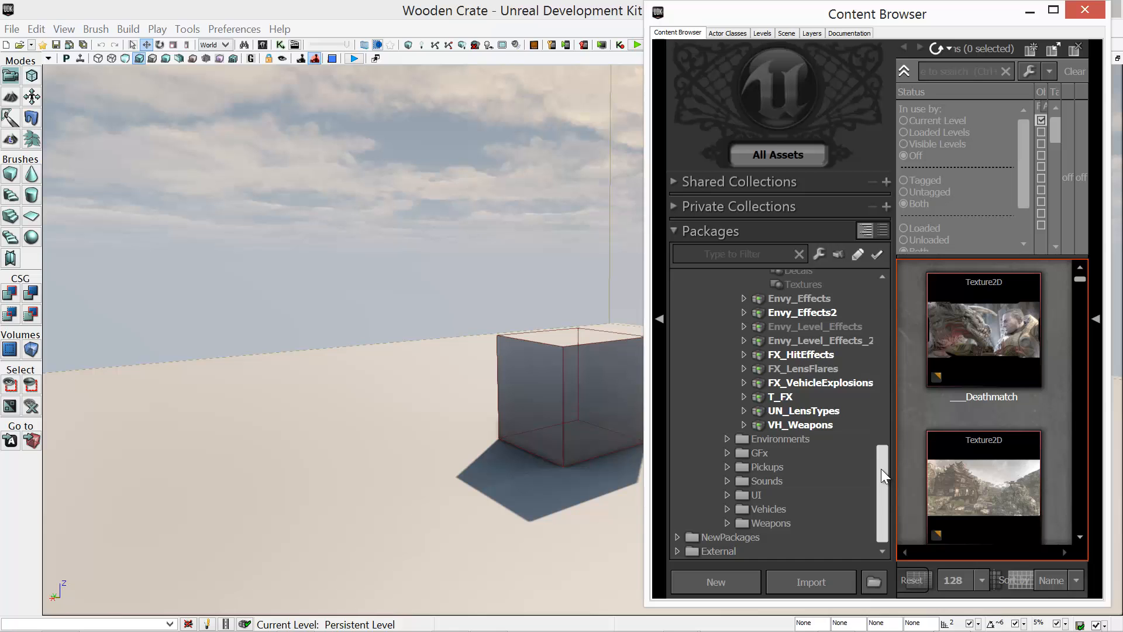
pyautogui.scroll(2, 881, 468)
pyautogui.scroll(-2, 879, 473)
# Step: Maximize the Content Browser and widen the Packages area so the package names fit
pyautogui.click(1053, 10)
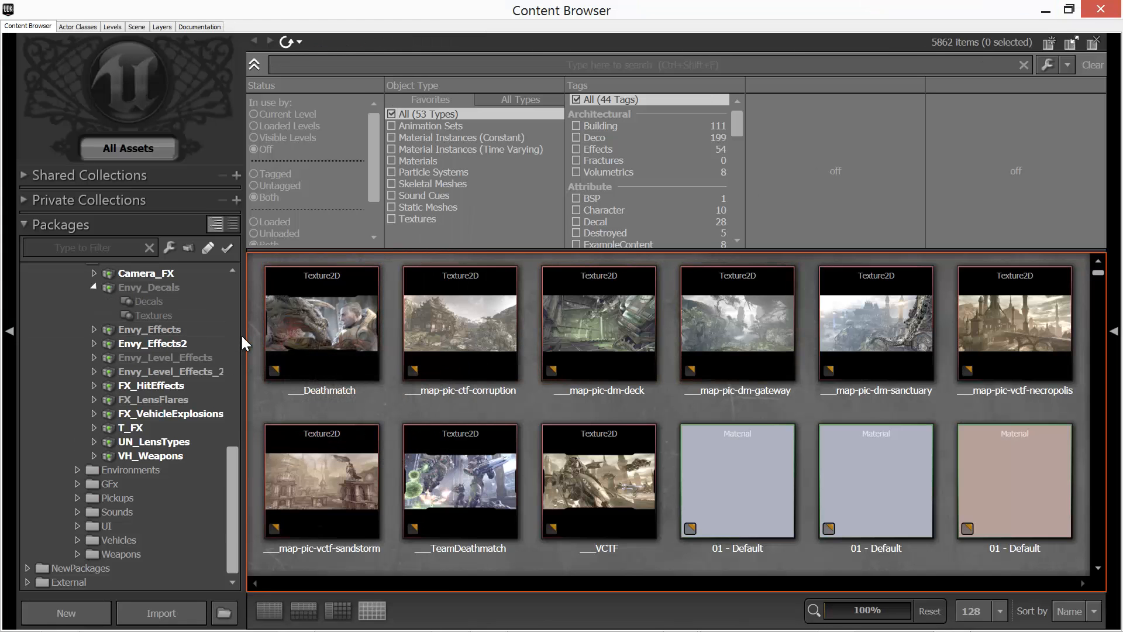
pyautogui.moveTo(246, 337); pyautogui.dragTo(465, 343)
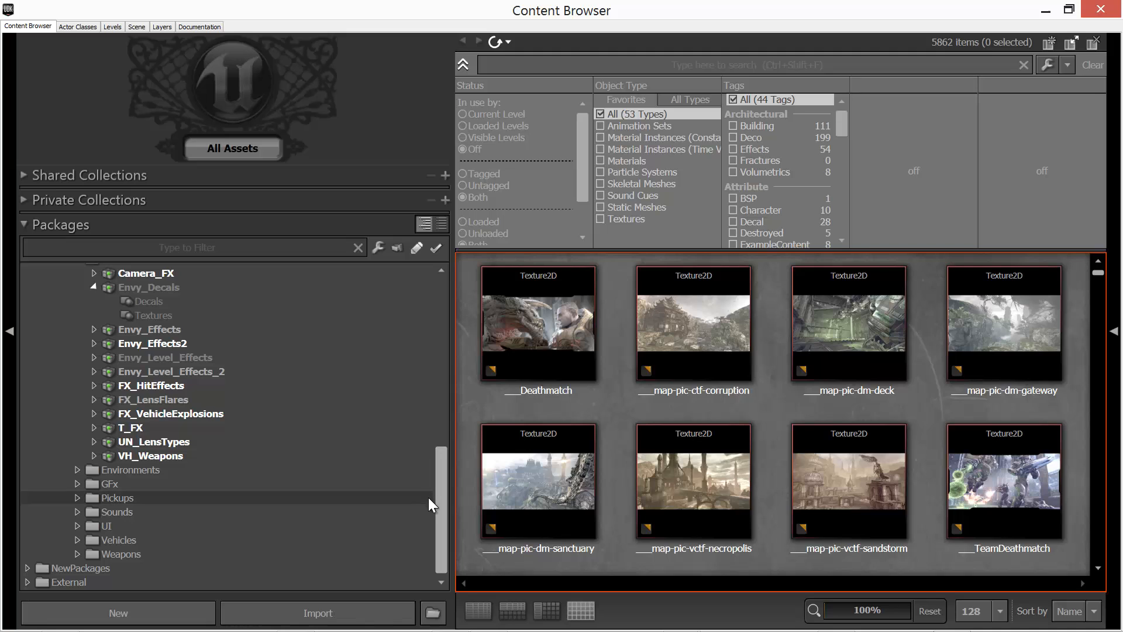
pyautogui.moveTo(440, 497); pyautogui.dragTo(433, 522)
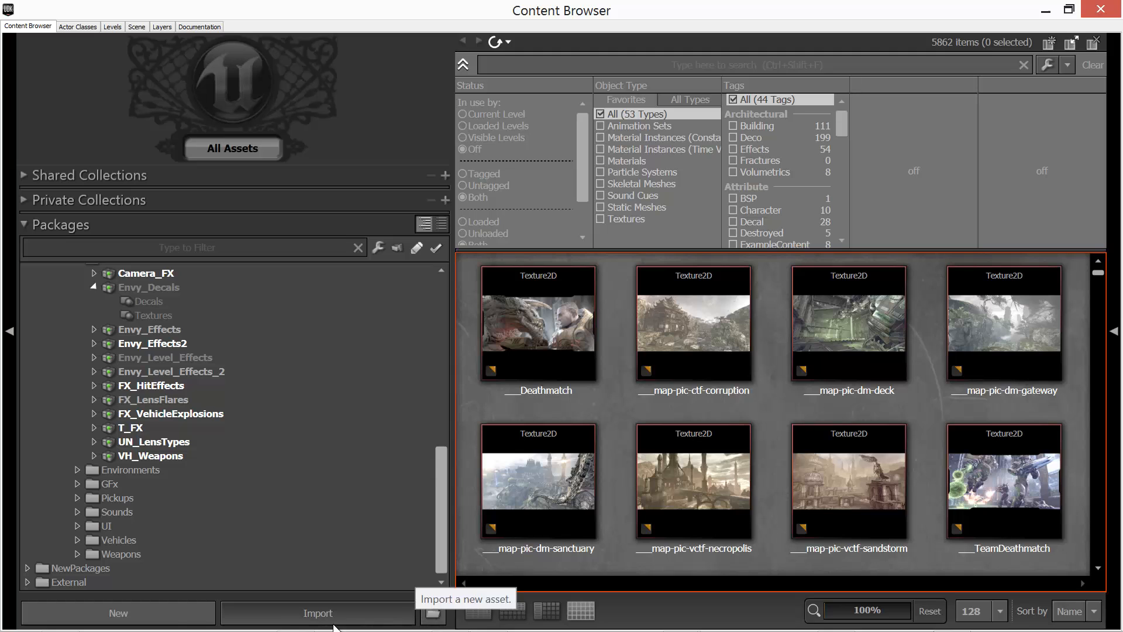
# Step: Start a new asset named Leaf01 in a new package dmanns_gsp261 with the grouping Textures
pyautogui.moveTo(188, 631)
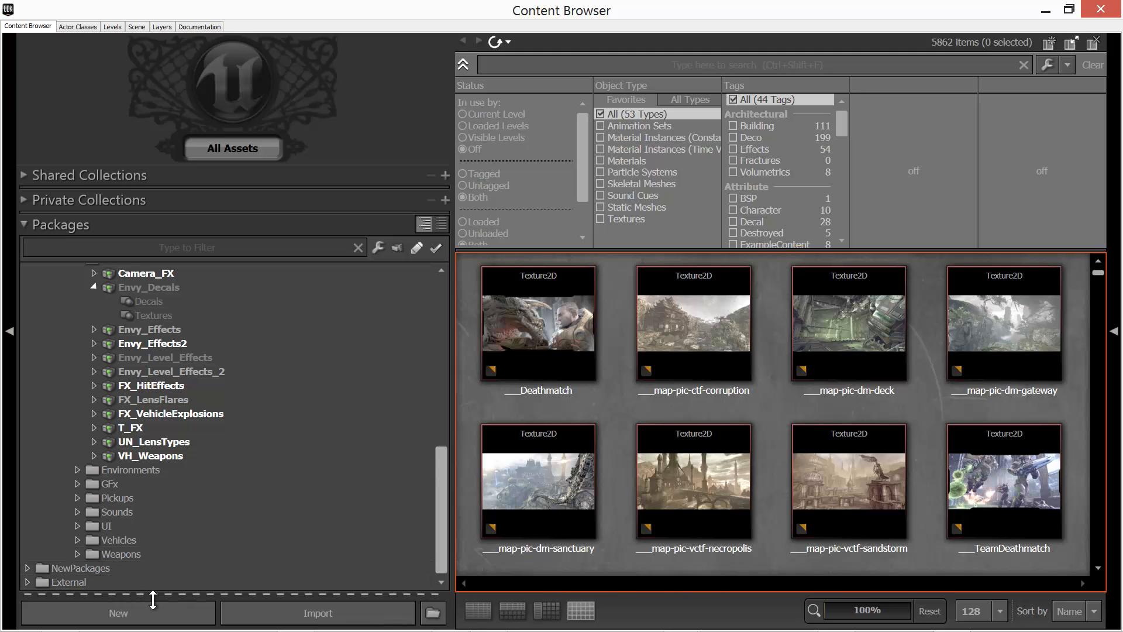
pyautogui.click(156, 608)
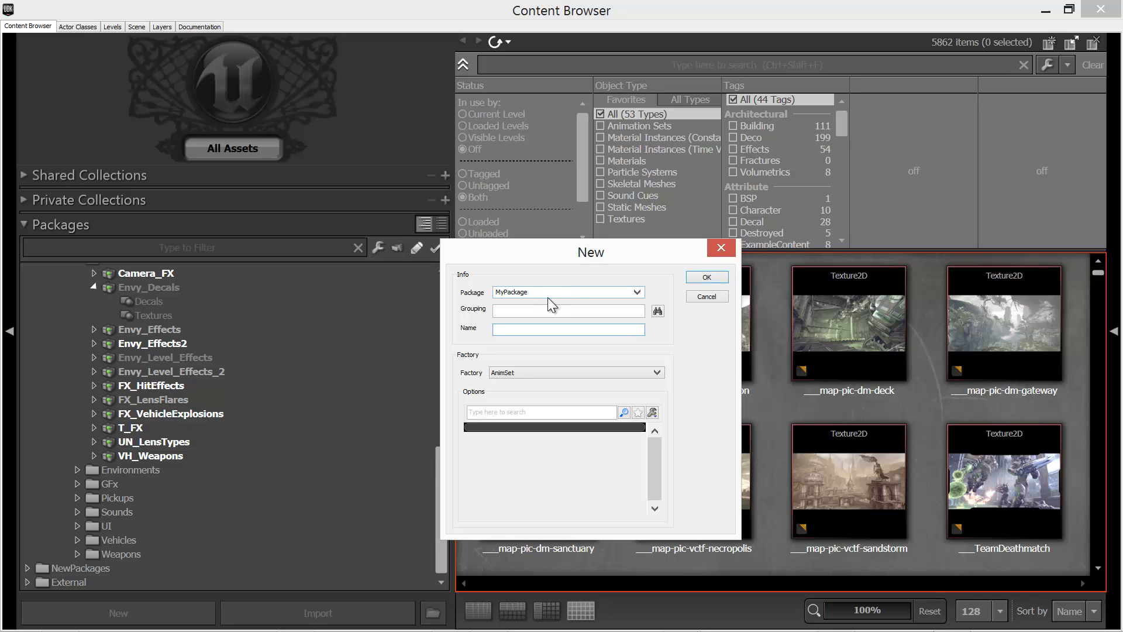
pyautogui.click(546, 293)
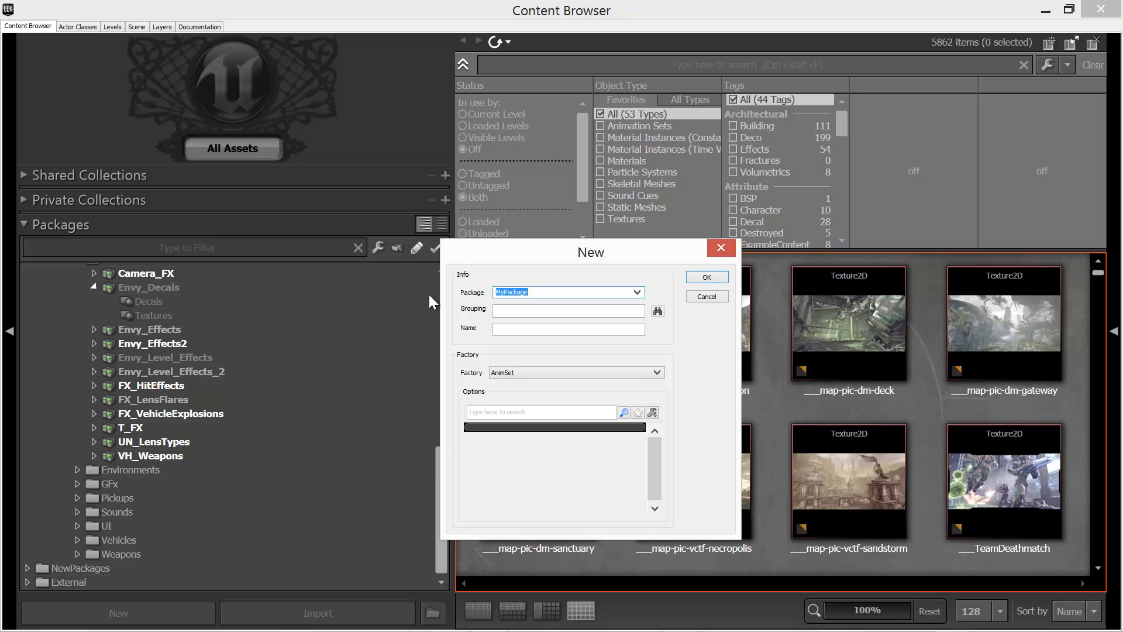
pyautogui.write('dmanns')
pyautogui.write('_gsp261')
pyautogui.click(534, 310)
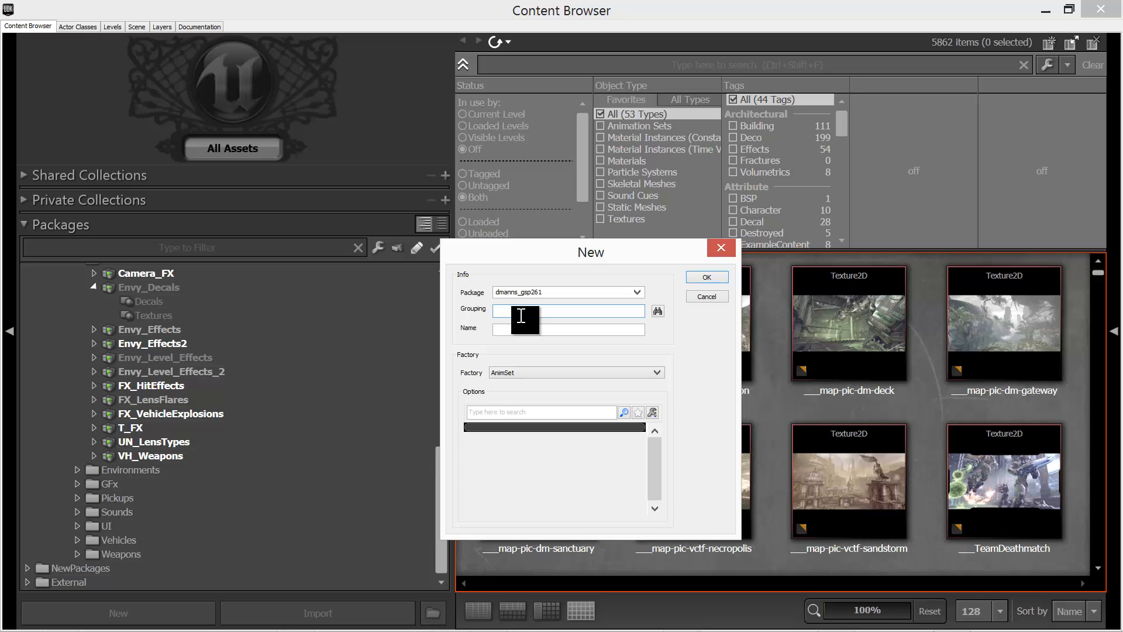
pyautogui.write('Textures')
pyautogui.click(521, 329)
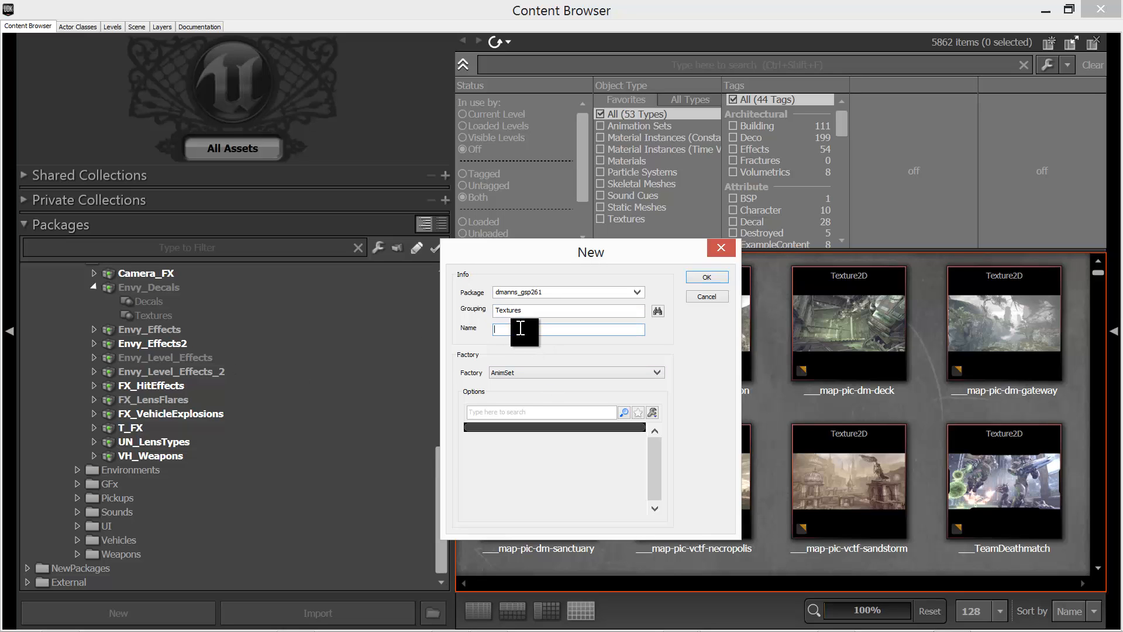
pyautogui.write('Leaf01')
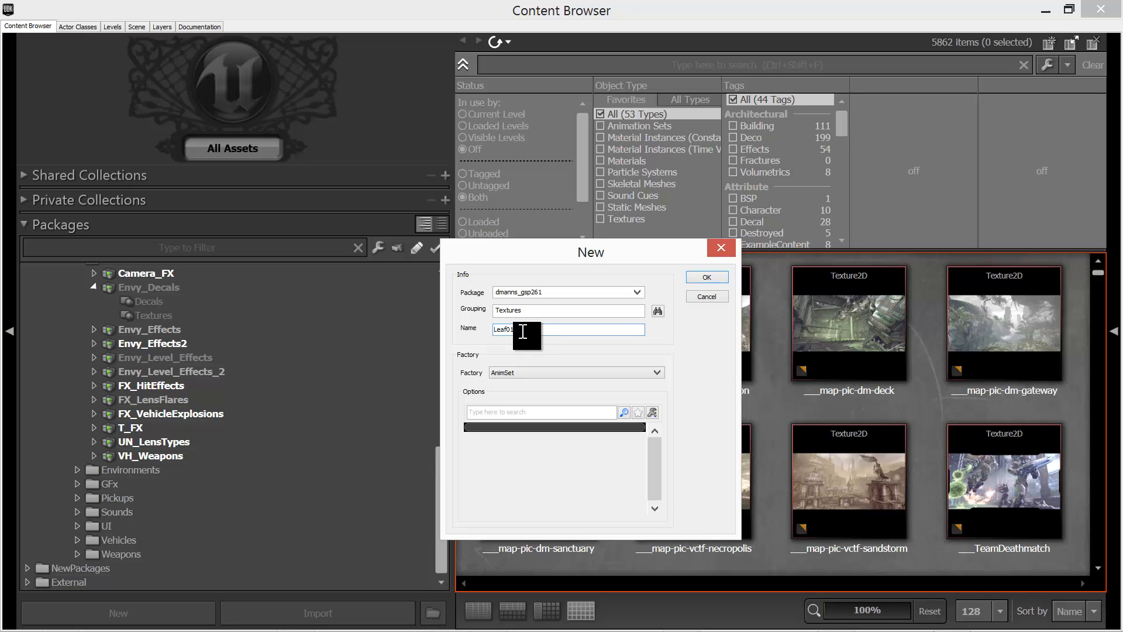
# Step: Set the new asset's factory to Material and create it
pyautogui.click(598, 373)
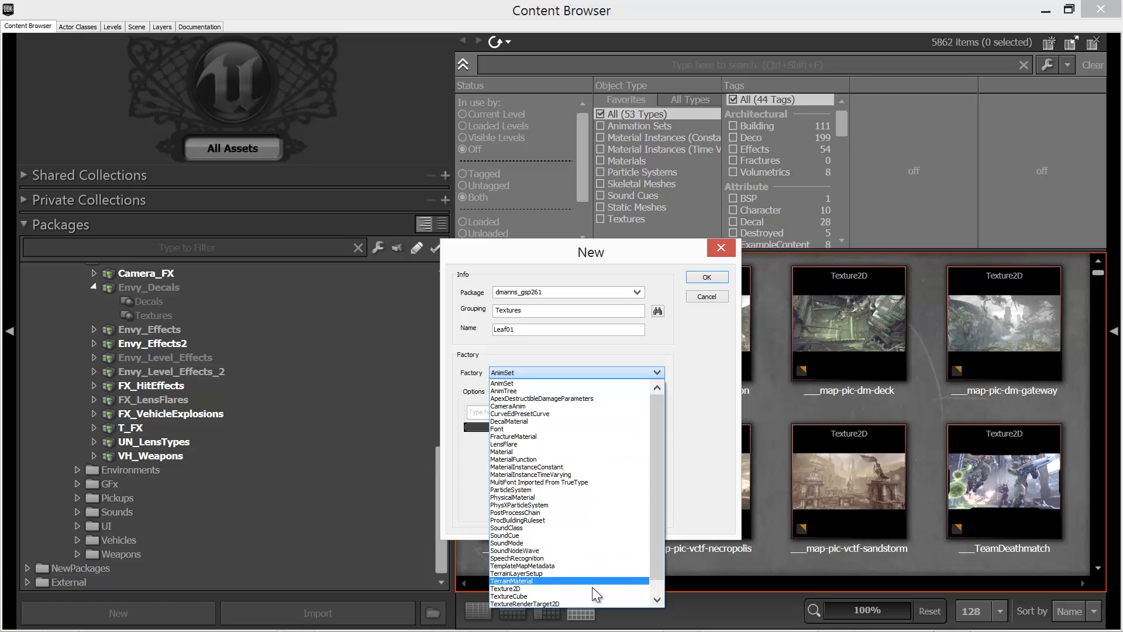
pyautogui.scroll(-1, 659, 433)
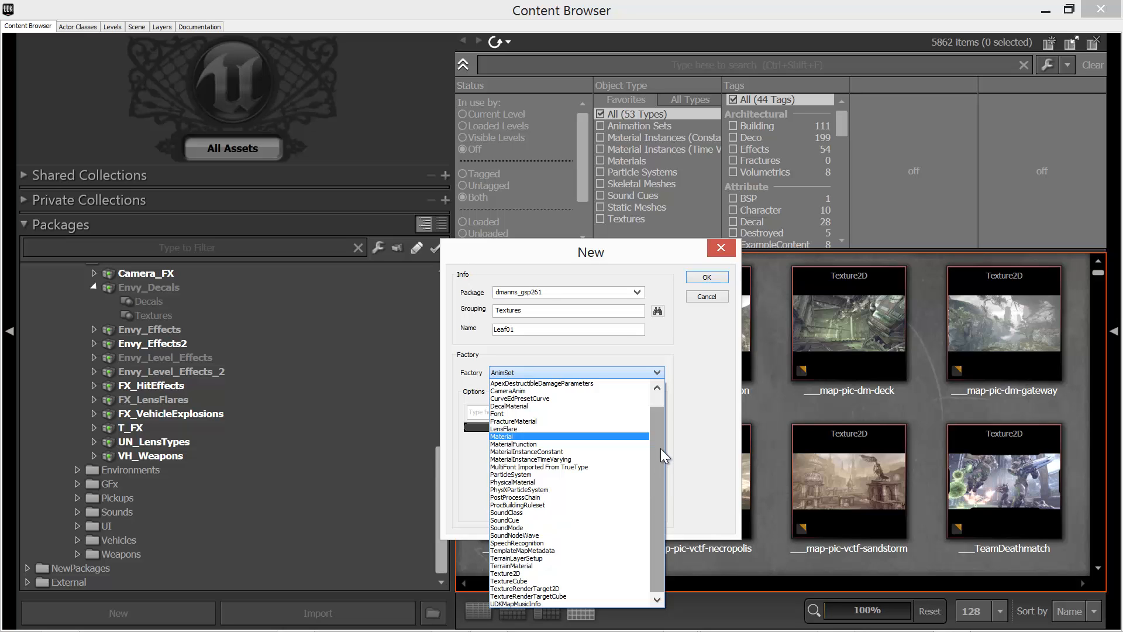
pyautogui.click(618, 437)
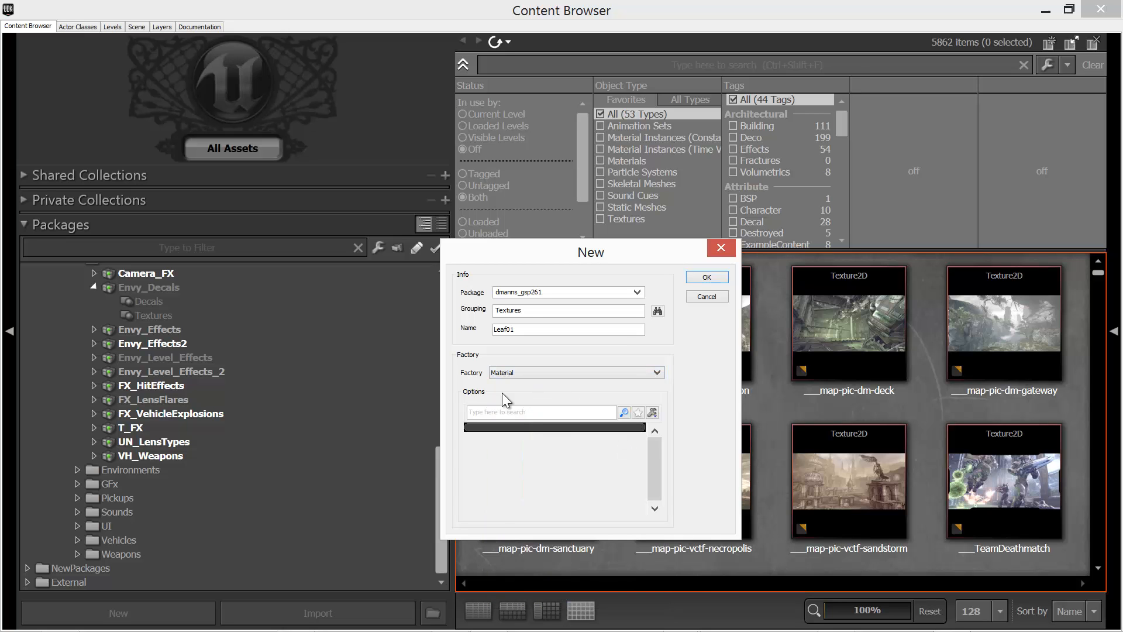
pyautogui.click(708, 279)
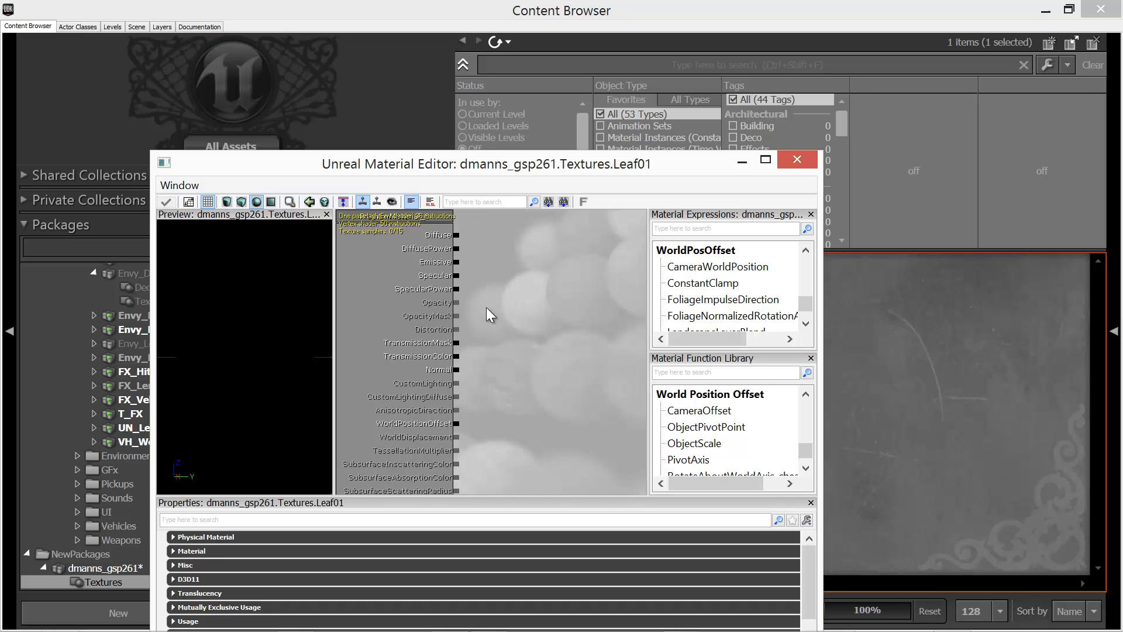
# Step: Close the Material Editor for Leaf01 and check the new material and its package in the Content Browser
pyautogui.moveTo(535, 170); pyautogui.dragTo(794, 83)
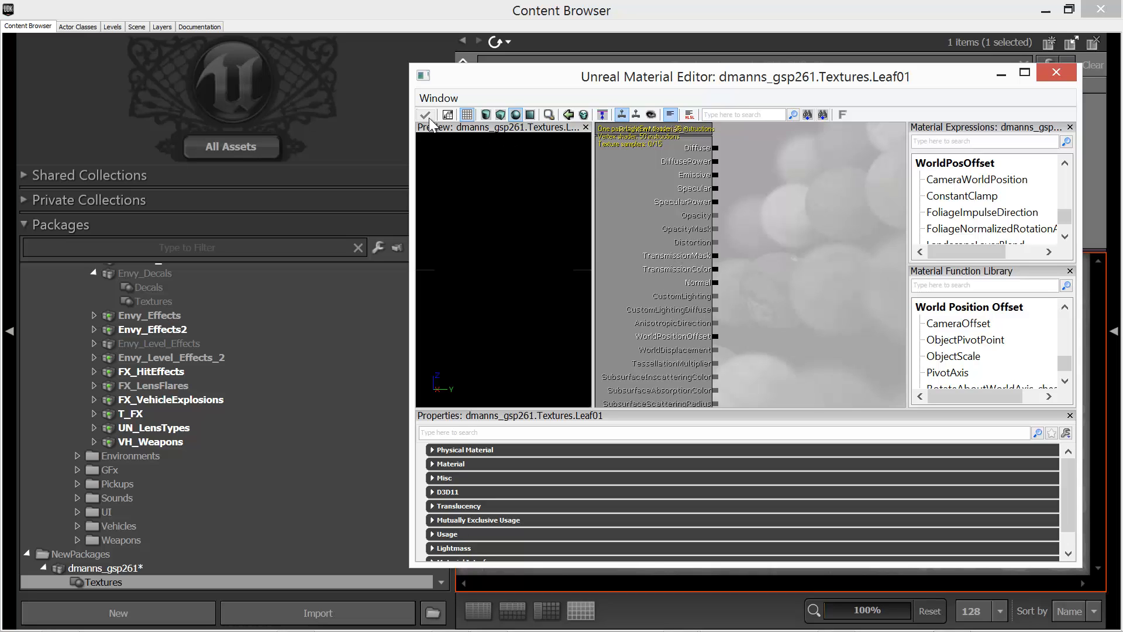
pyautogui.click(1055, 73)
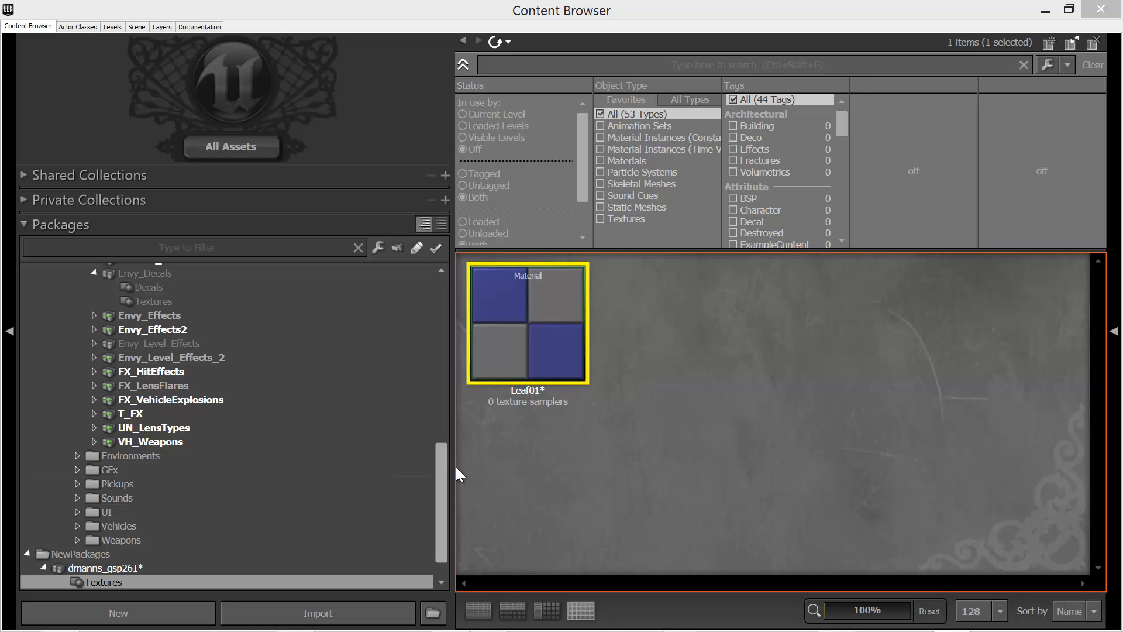
pyautogui.scroll(-2, 429, 493)
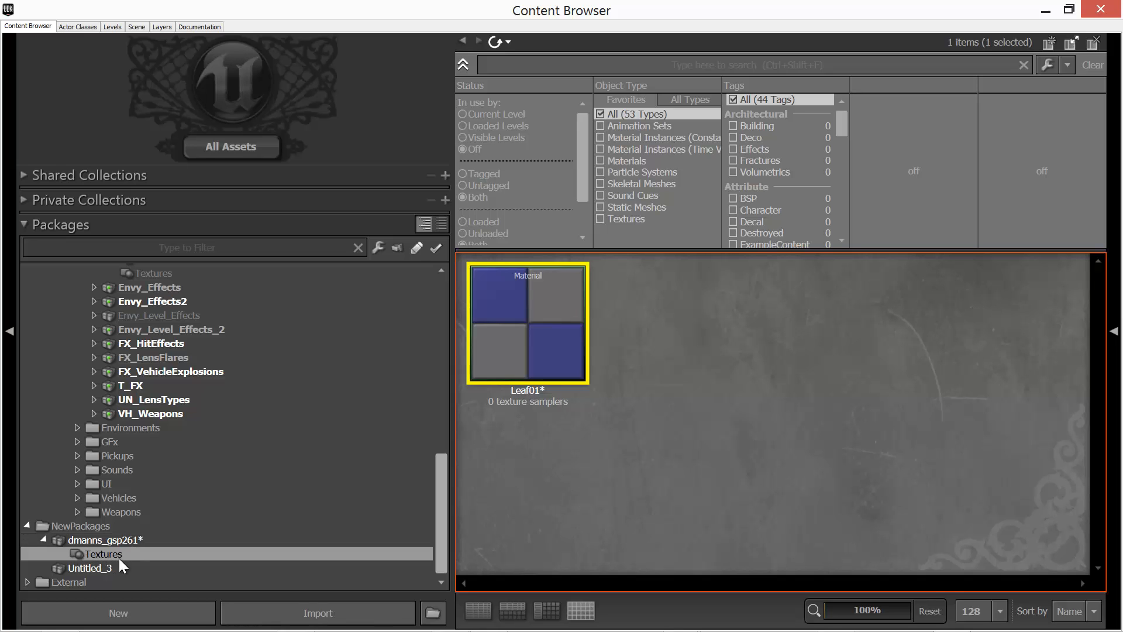
pyautogui.moveTo(543, 315)
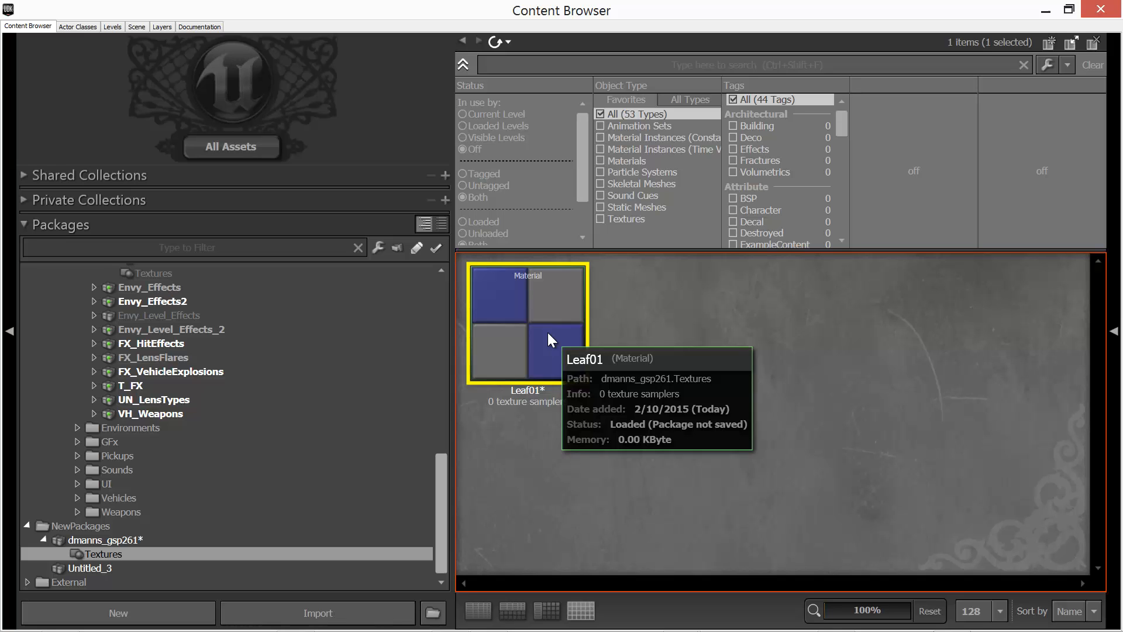
# Step: Save the dmanns_gsp261 package in the UDKGame Content folder and expand it in the package tree
pyautogui.click(106, 539)
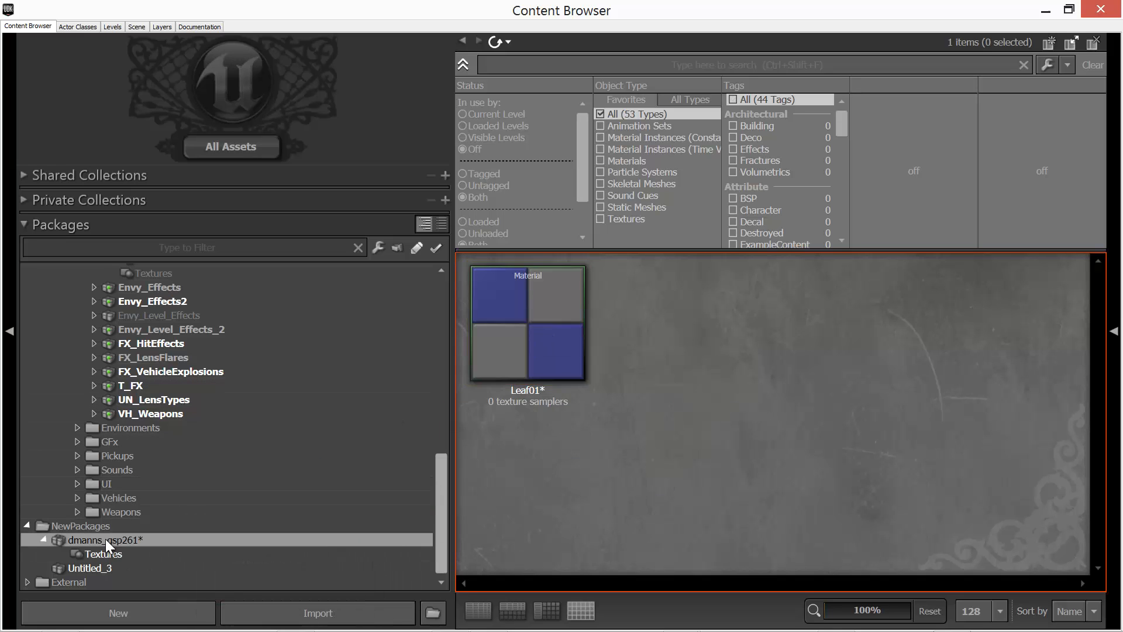
pyautogui.rightClick(106, 539)
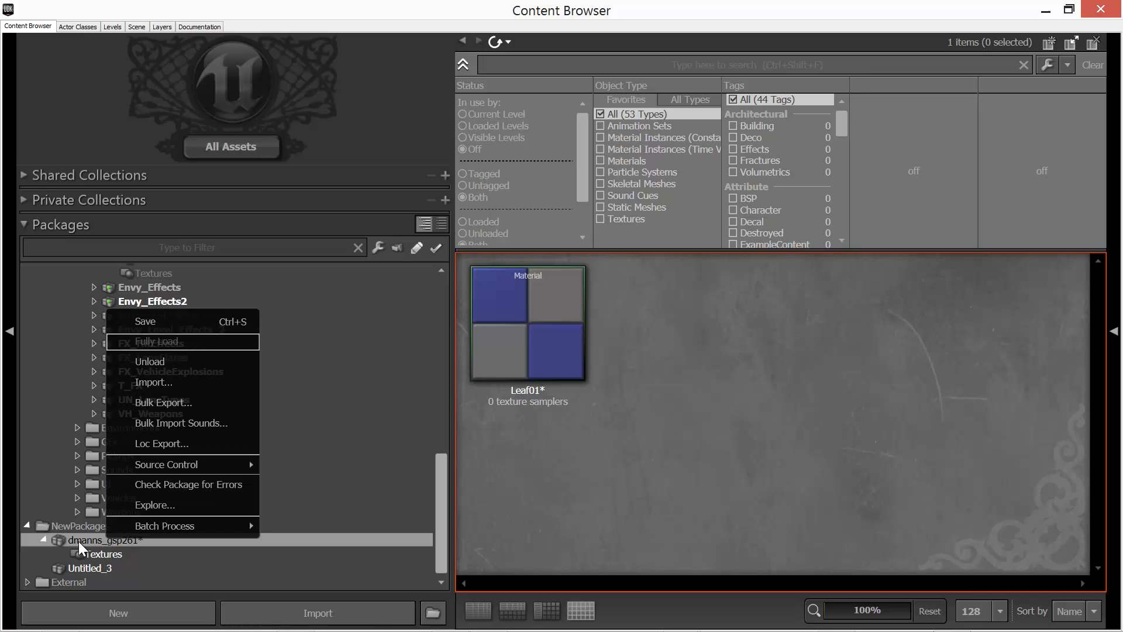
pyautogui.click(163, 322)
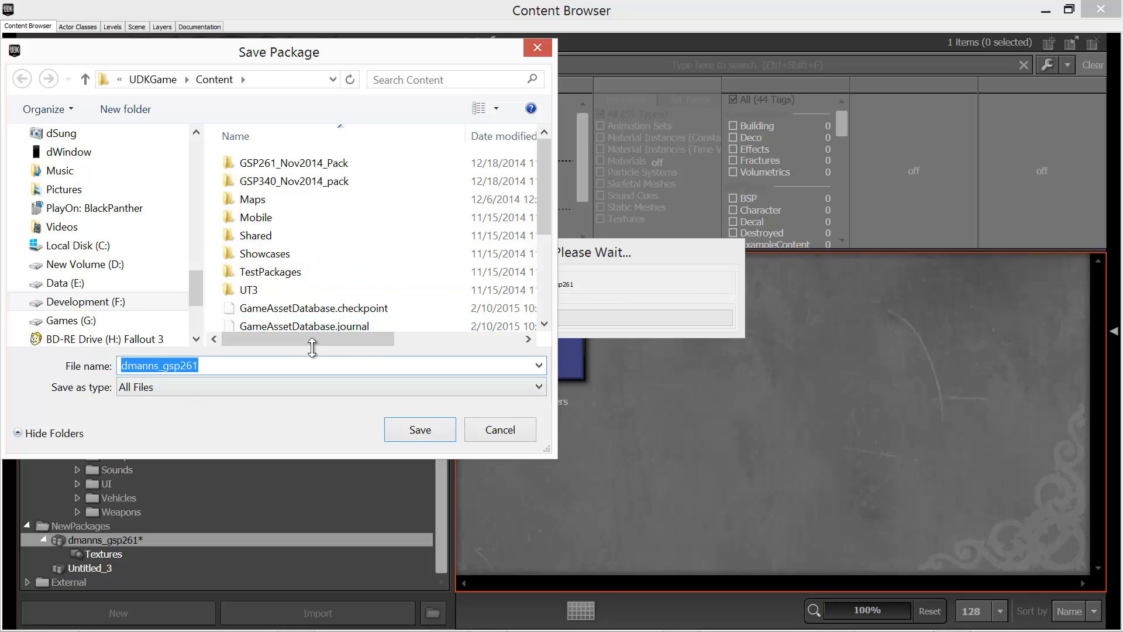
pyautogui.scroll(-1, 539, 167)
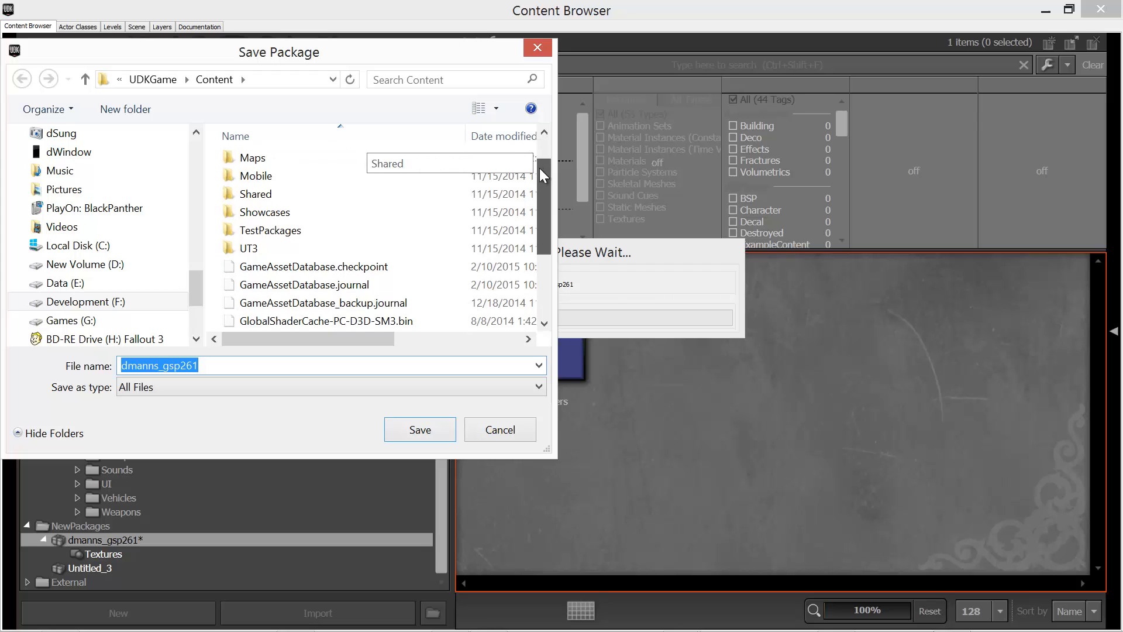
pyautogui.scroll(1, 534, 146)
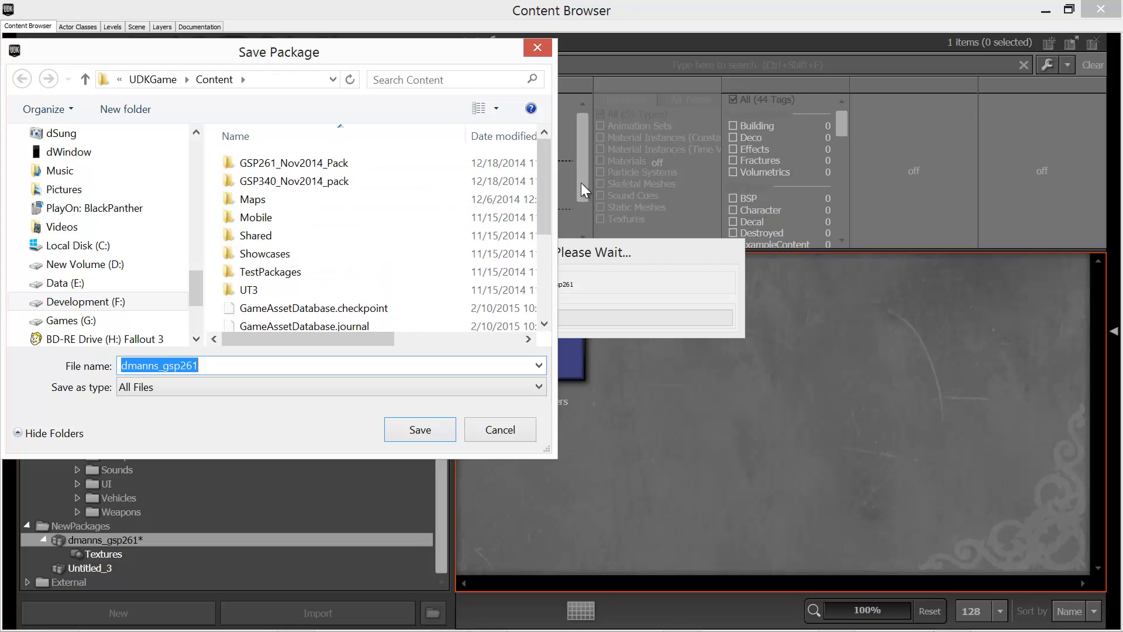
pyautogui.moveTo(539, 168); pyautogui.dragTo(529, 272)
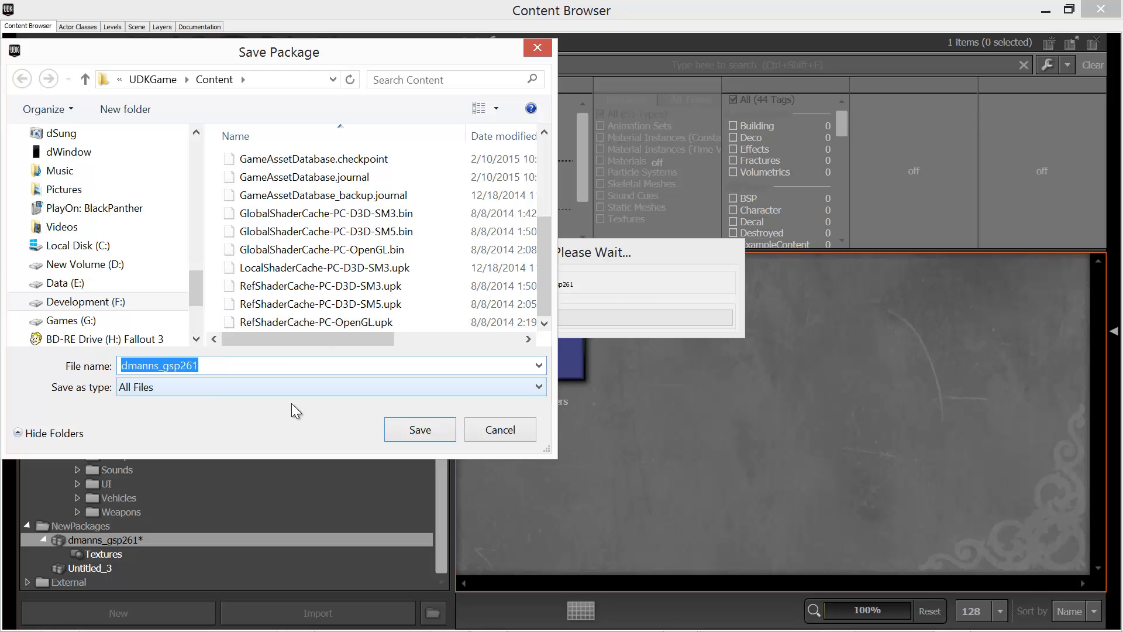
pyautogui.click(442, 425)
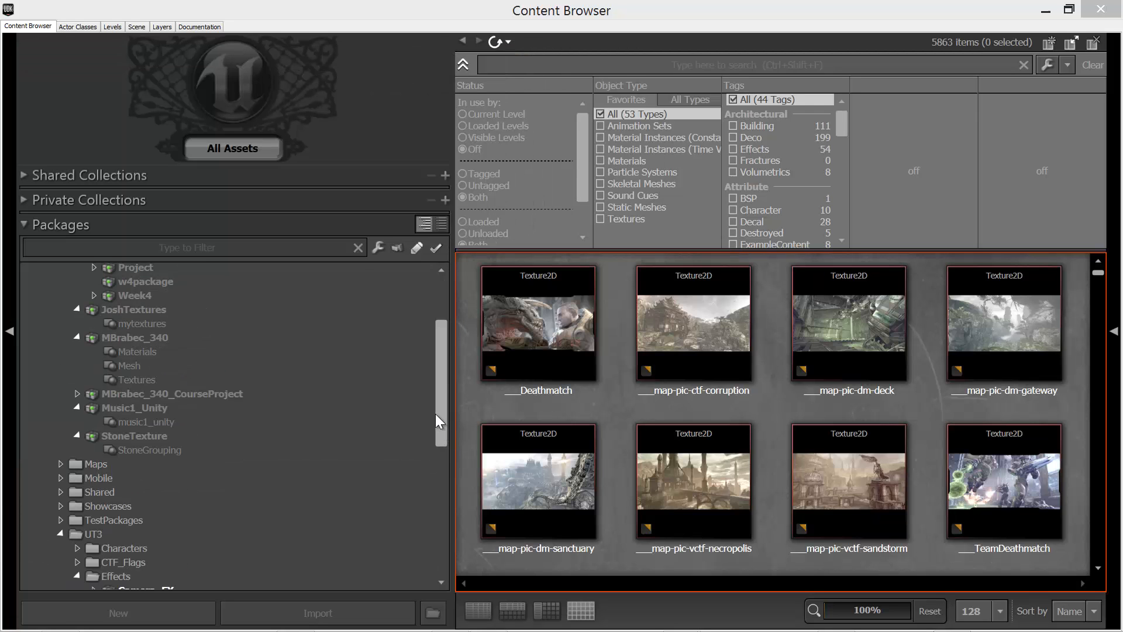
pyautogui.moveTo(440, 387); pyautogui.dragTo(448, 525)
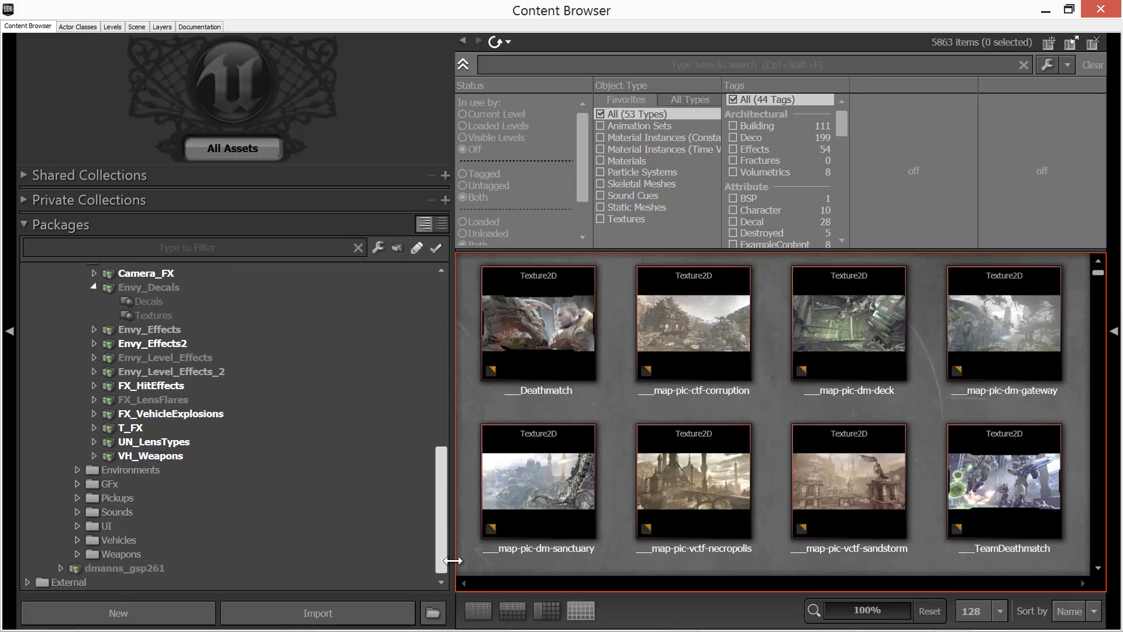
pyautogui.click(60, 569)
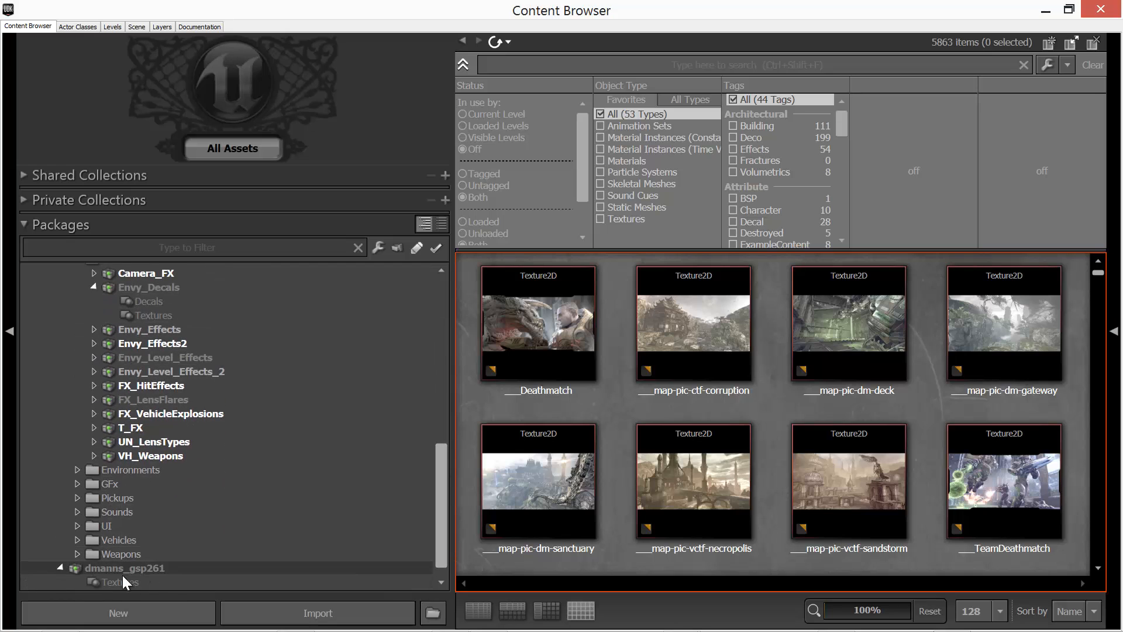
# Step: Show the contents of the Textures group in the dmanns_gsp261 package
pyautogui.moveTo(437, 492); pyautogui.dragTo(432, 532)
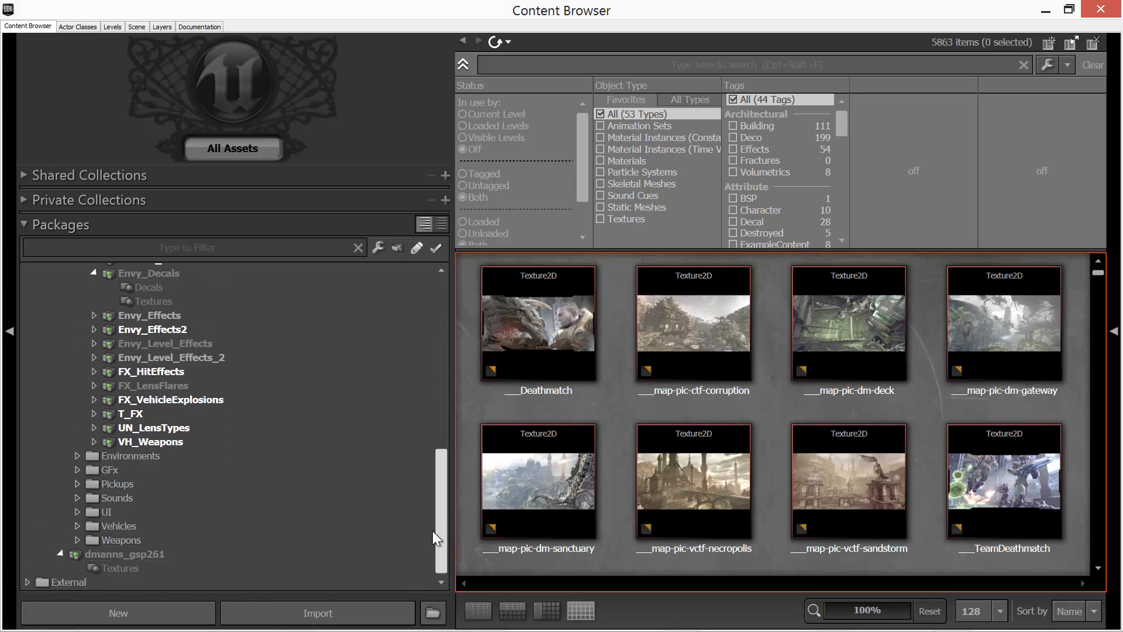
pyautogui.click(132, 568)
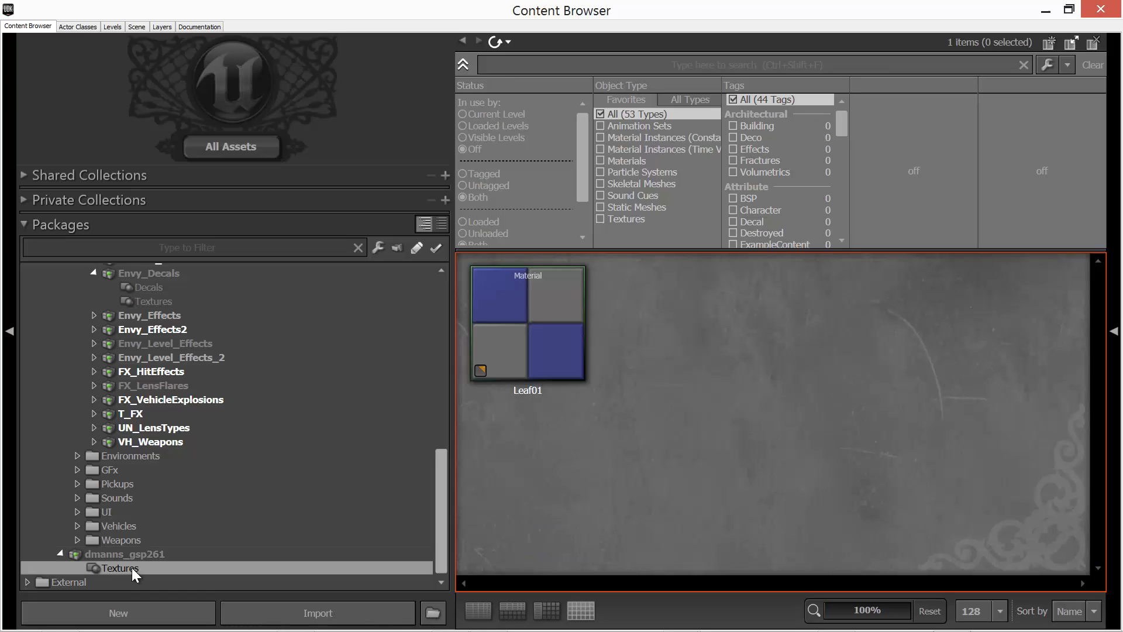
pyautogui.moveTo(504, 352)
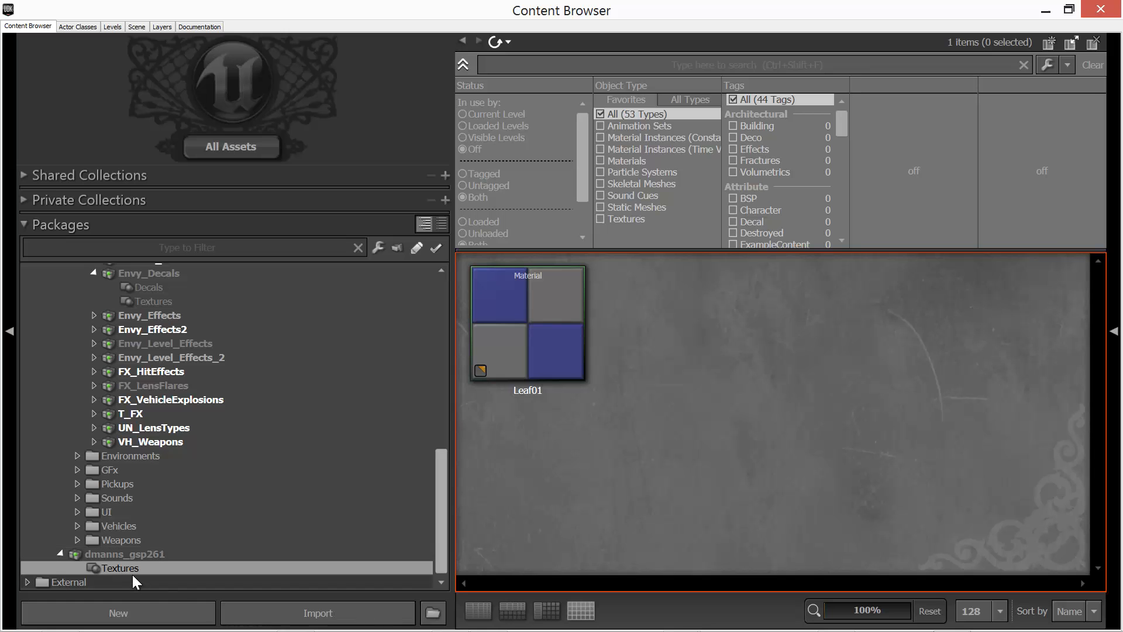
# Step: Start an asset import and browse to the 3ds_Max folder on the Seagate Backup Plus drive
pyautogui.click(344, 614)
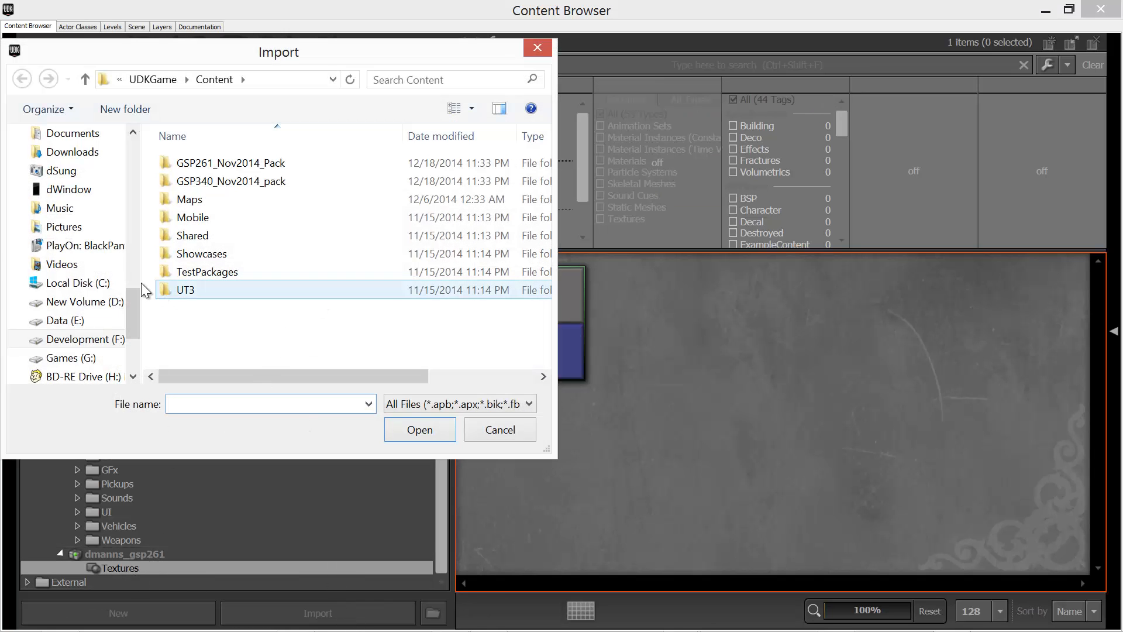
pyautogui.moveTo(135, 317); pyautogui.dragTo(134, 331)
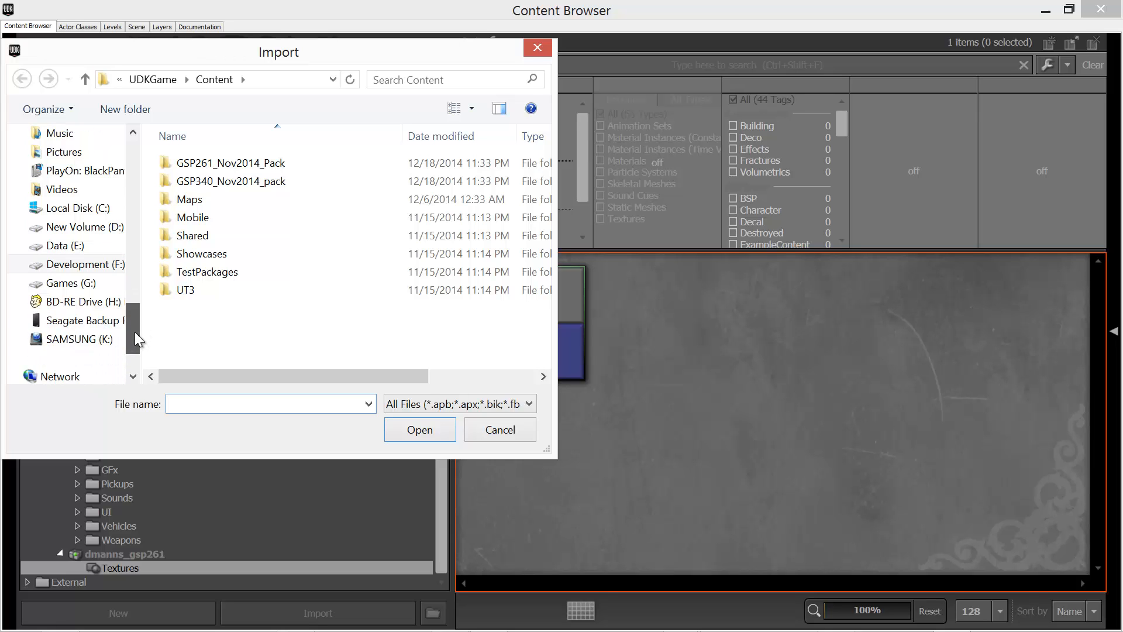
pyautogui.click(87, 325)
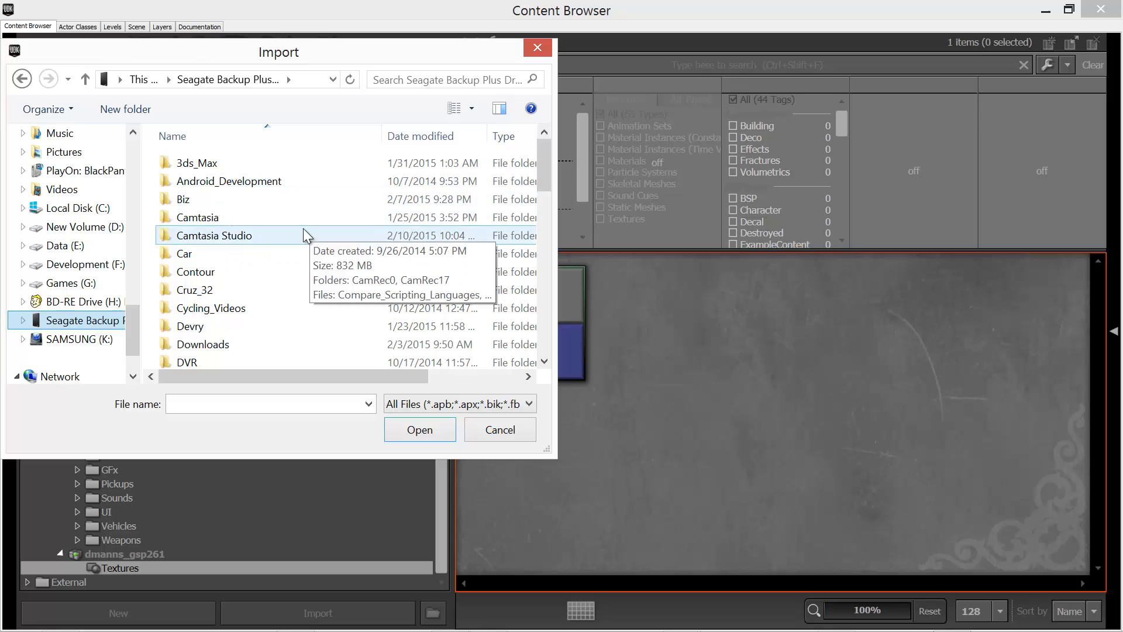
pyautogui.doubleClick(184, 164)
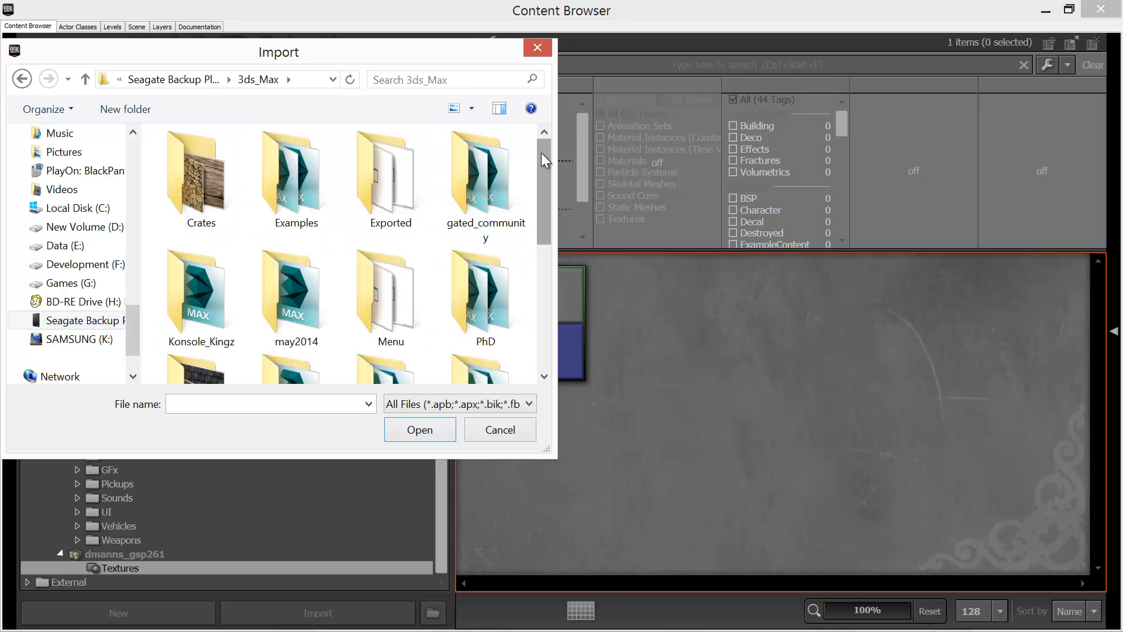
pyautogui.moveTo(542, 153)
pyautogui.mouseDown()
pyautogui.moveTo(541, 173)
pyautogui.moveTo(536, 149)
pyautogui.mouseUp()
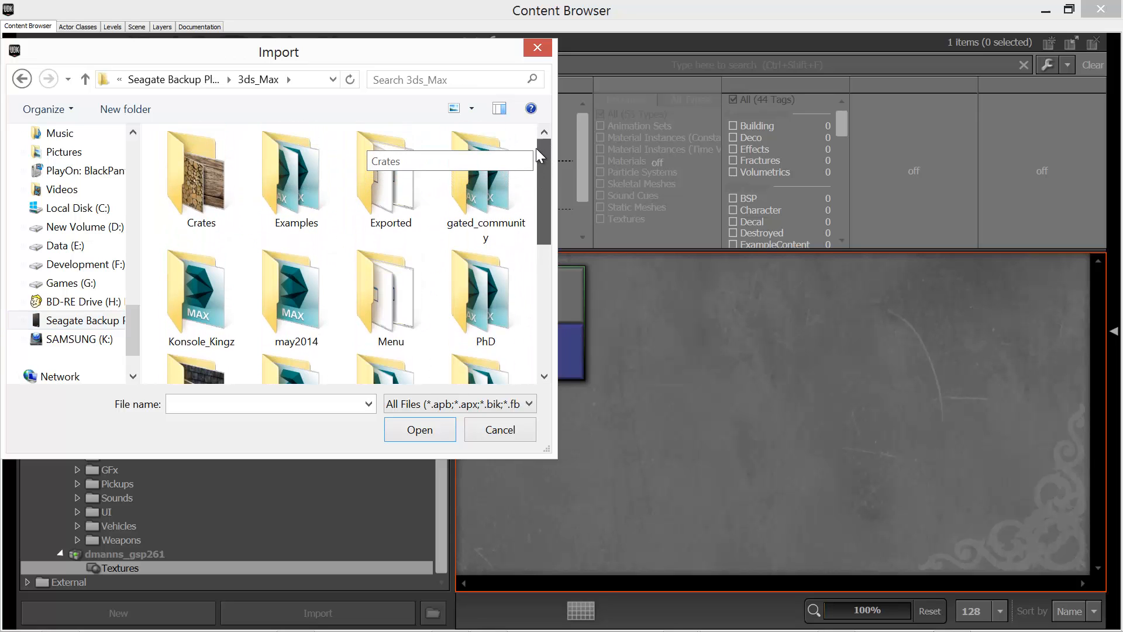
# Step: Look through the Crates folder for a texture image and return to the 3ds_Max folder
pyautogui.click(188, 178)
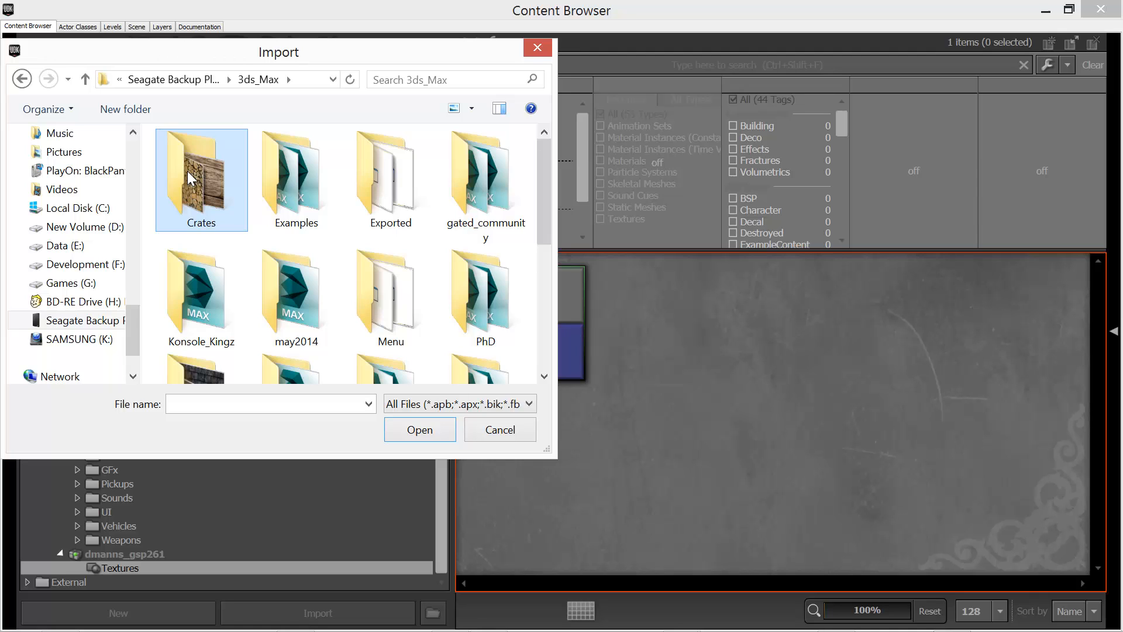
pyautogui.doubleClick(187, 171)
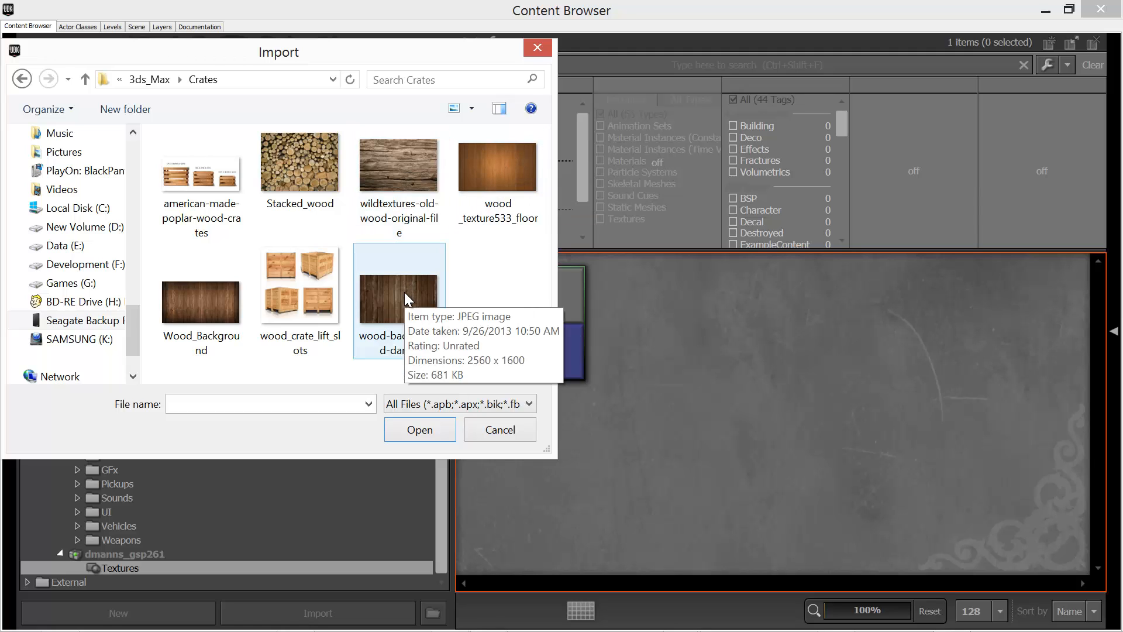
pyautogui.click(150, 79)
pyautogui.scroll(-1, 545, 191)
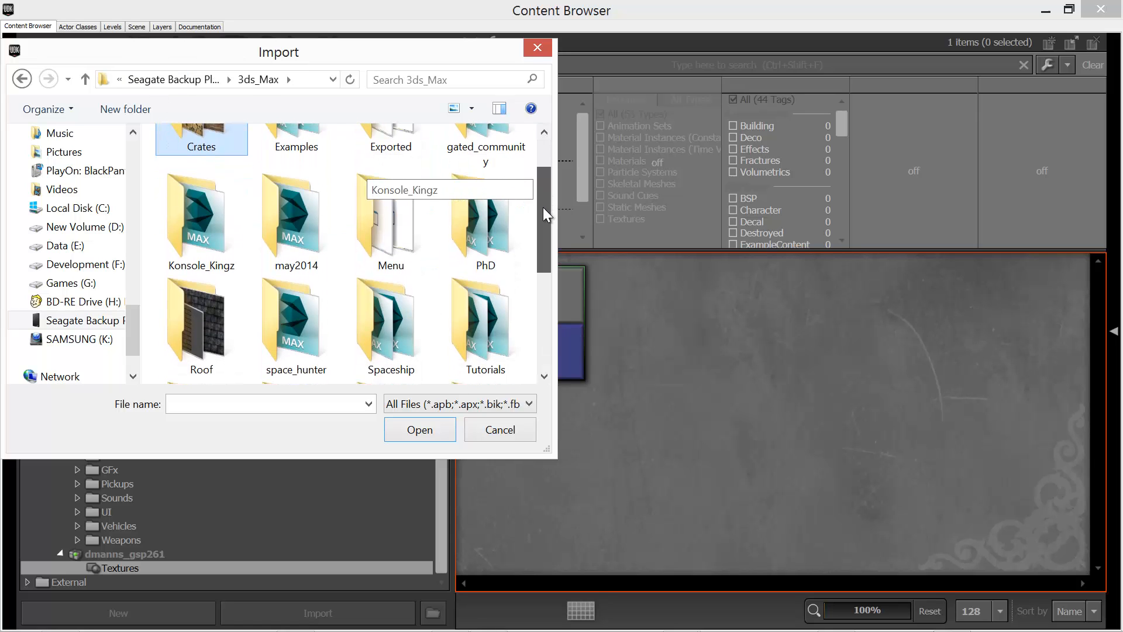
pyautogui.scroll(1, 538, 188)
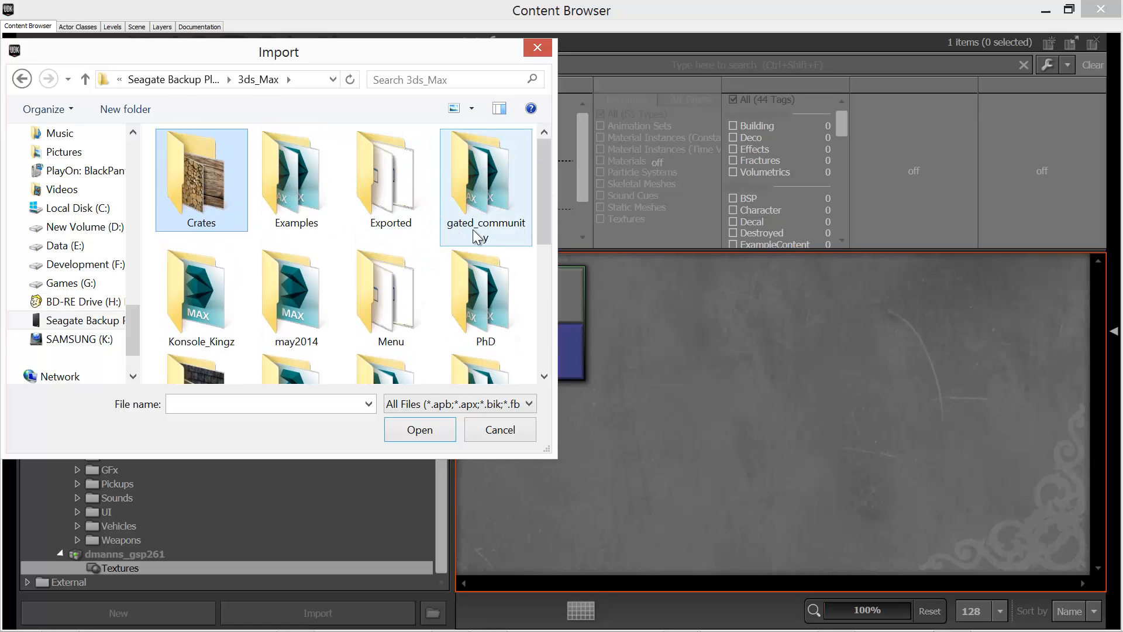
# Step: Import the brick_red_2048 image into the dmanns_gsp261 package with the grouping Textures
pyautogui.moveTo(546, 199); pyautogui.dragTo(535, 325)
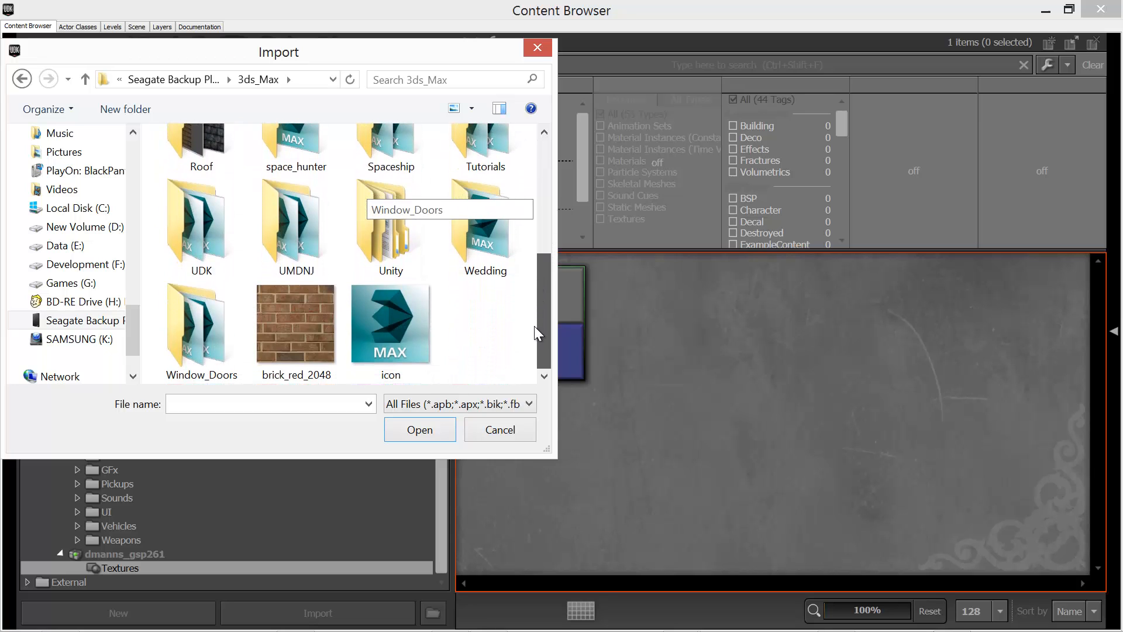
pyautogui.click(276, 320)
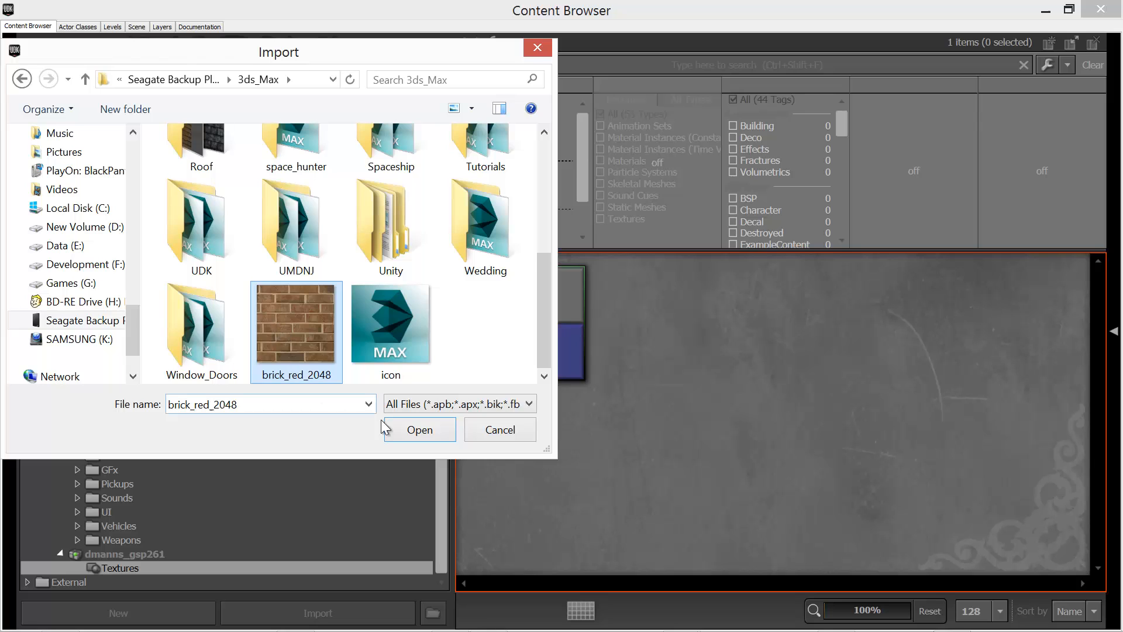
pyautogui.click(420, 432)
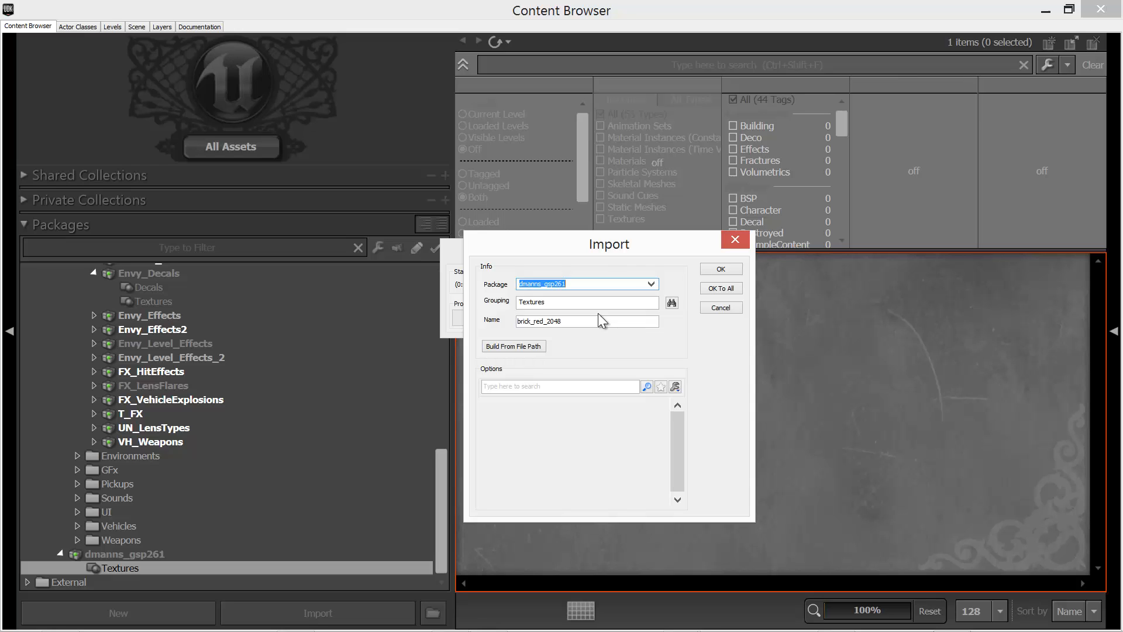
pyautogui.click(713, 271)
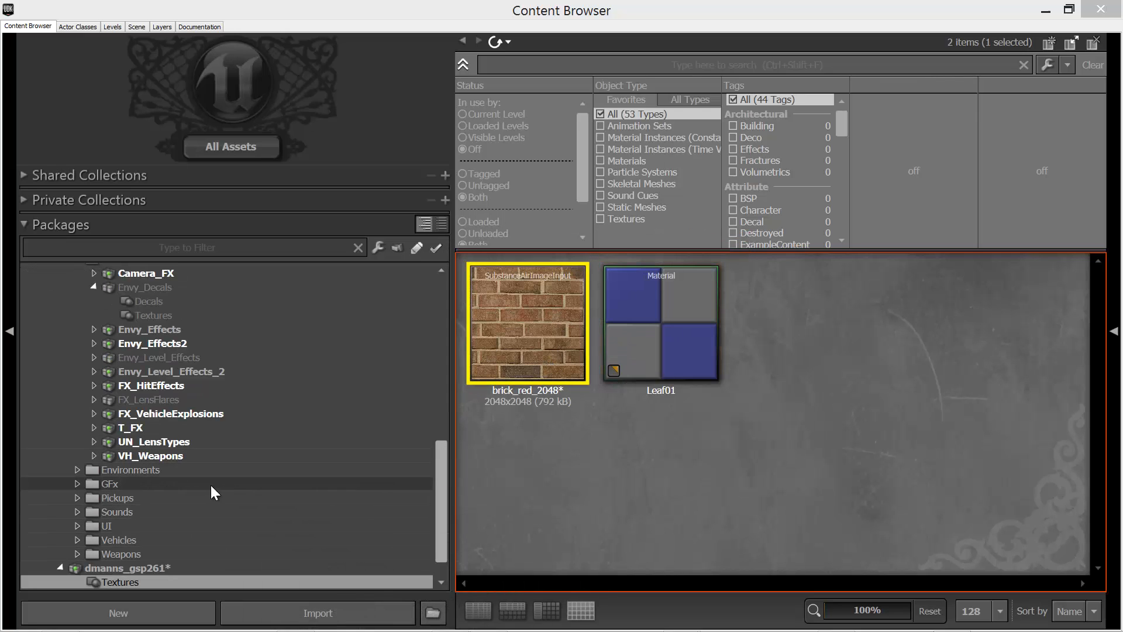
# Step: Save the dmanns_gsp261 package with the imported brick texture
pyautogui.scroll(-1, 437, 483)
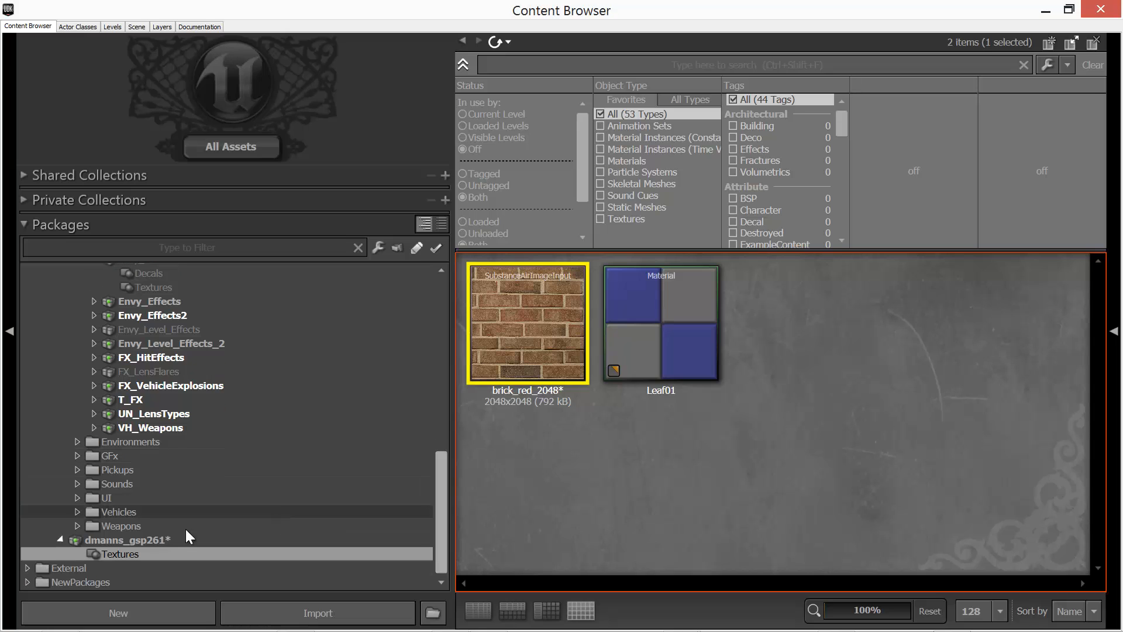
pyautogui.rightClick(125, 539)
pyautogui.click(174, 323)
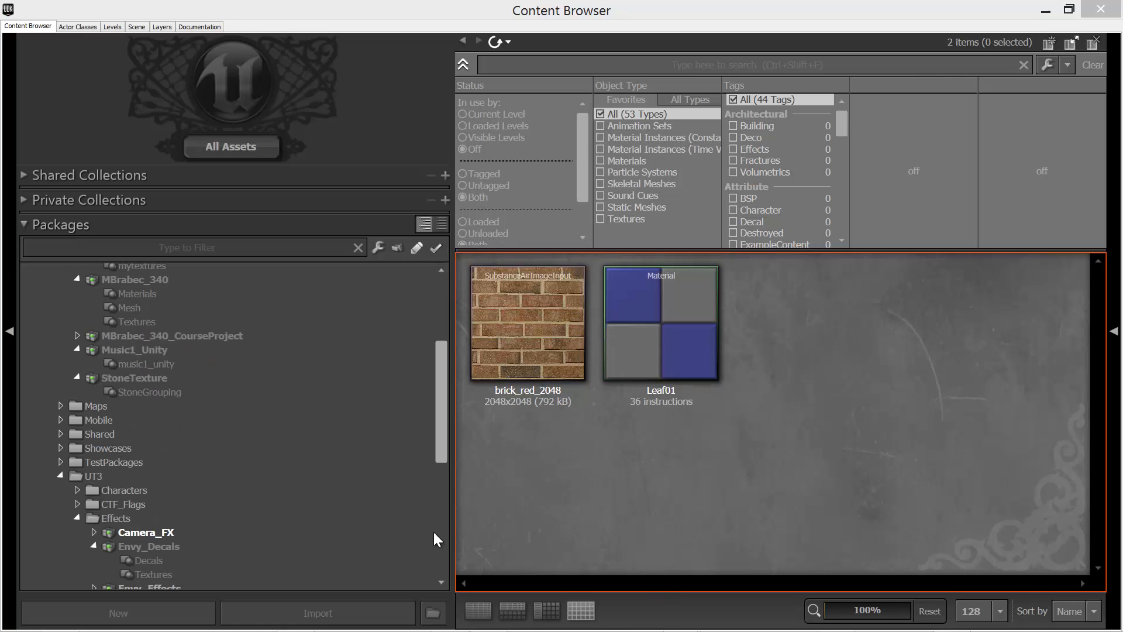
# Step: Check the Fully Load option of the saved dmanns_gsp261 package and keep the package selected
pyautogui.moveTo(445, 408); pyautogui.dragTo(447, 525)
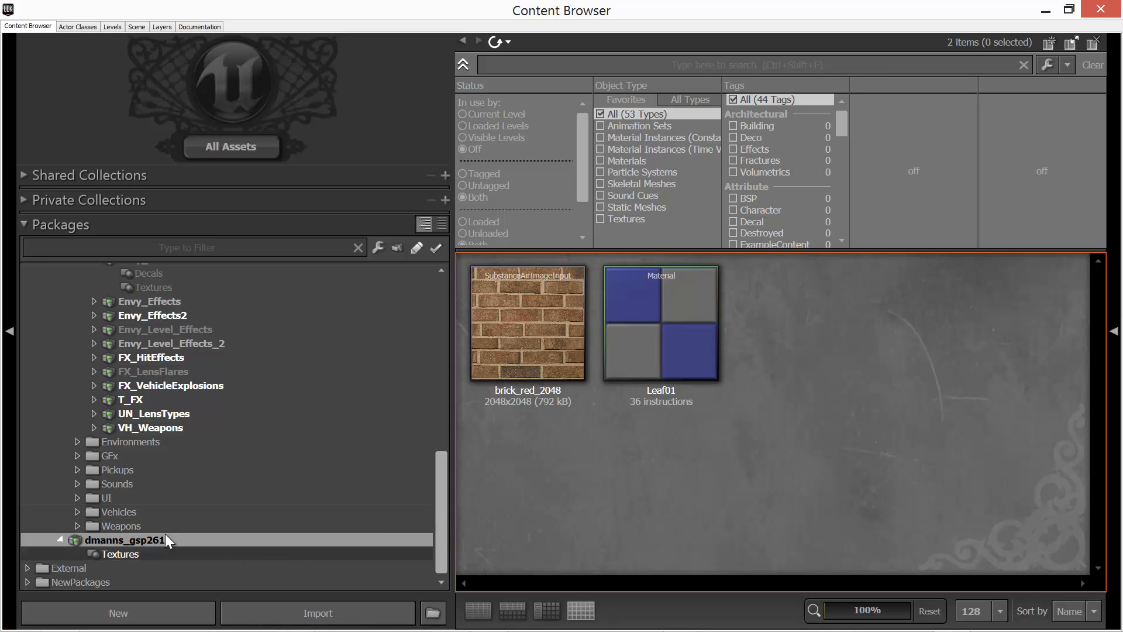
pyautogui.rightClick(132, 542)
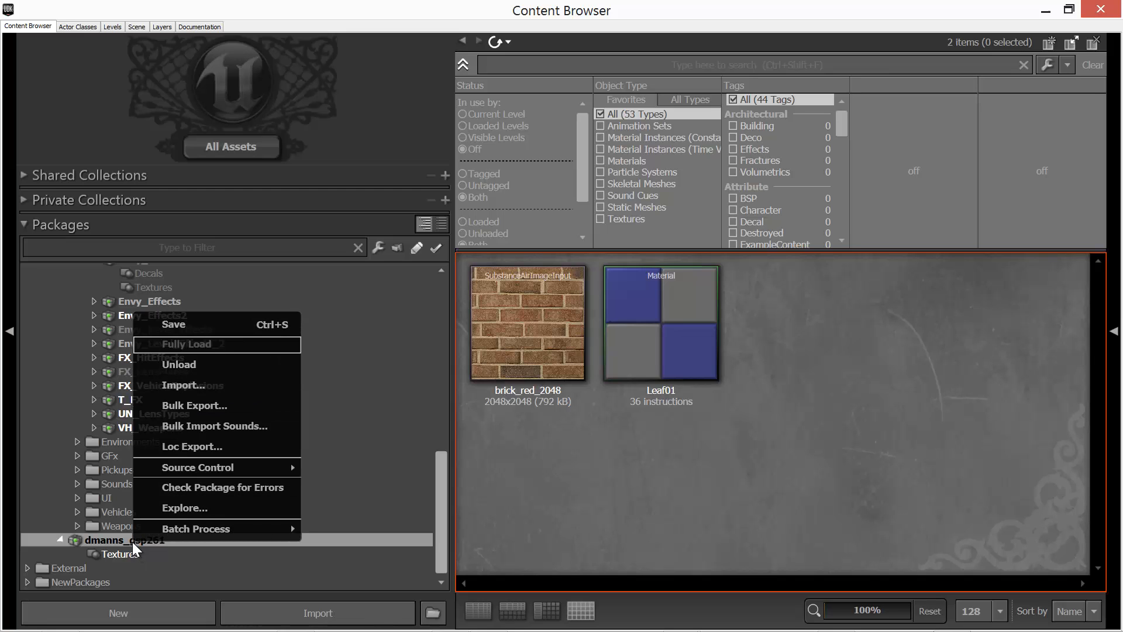
pyautogui.click(111, 541)
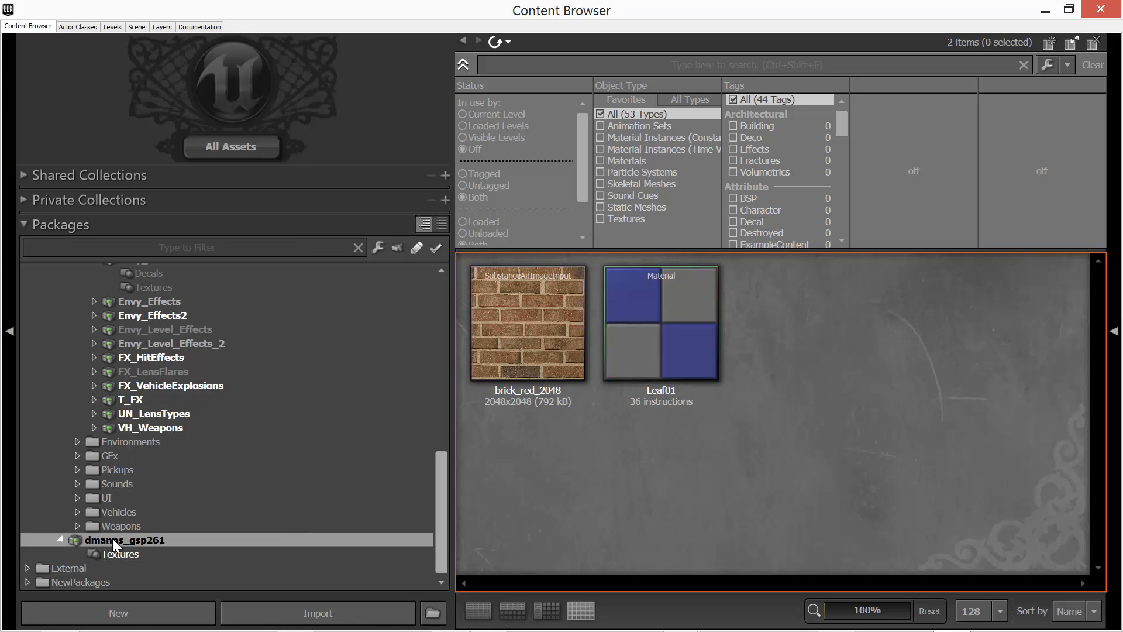
# Step: Create an AnimSet asset named brick_wall_01 in dmanns_gsp261 with the grouping Materials, and close its editor
pyautogui.click(134, 612)
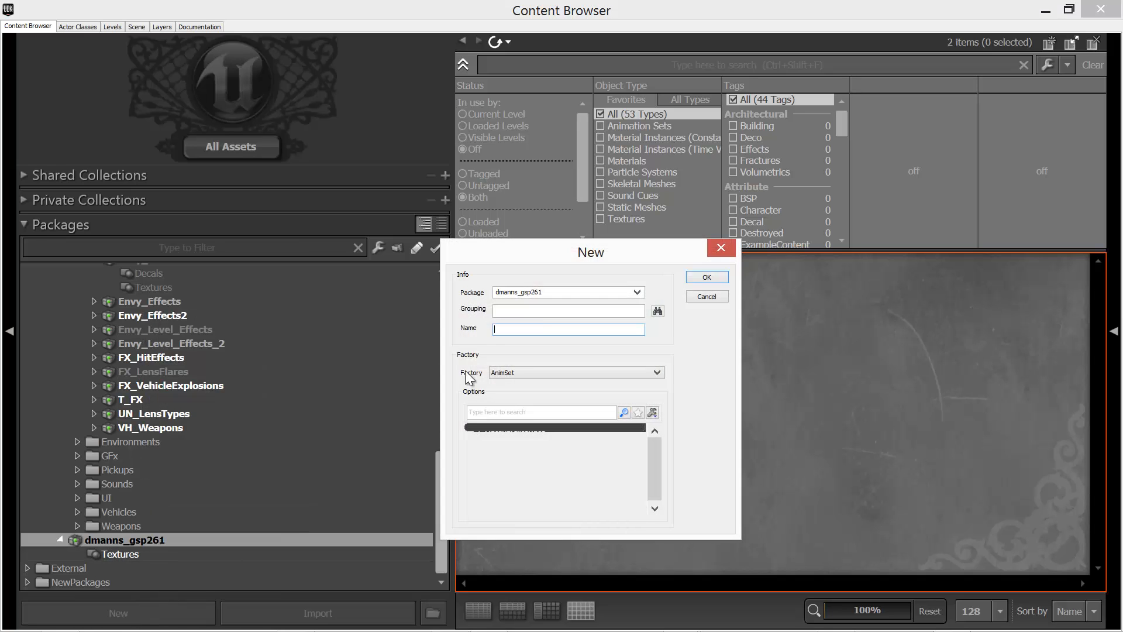
pyautogui.click(507, 313)
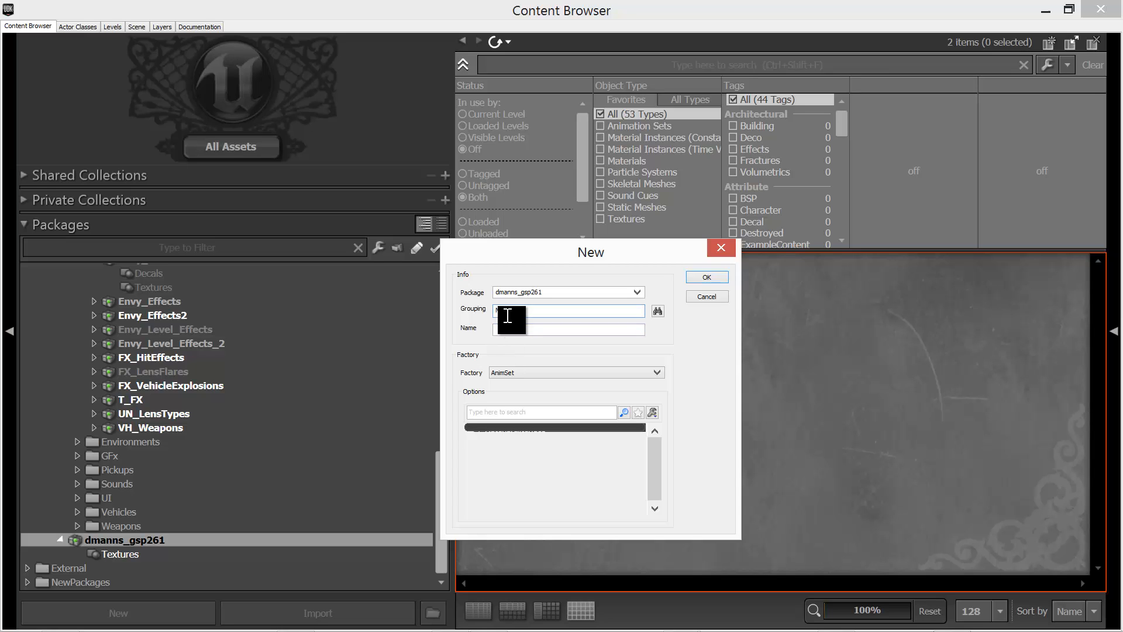
pyautogui.write('Materials')
pyautogui.click(506, 331)
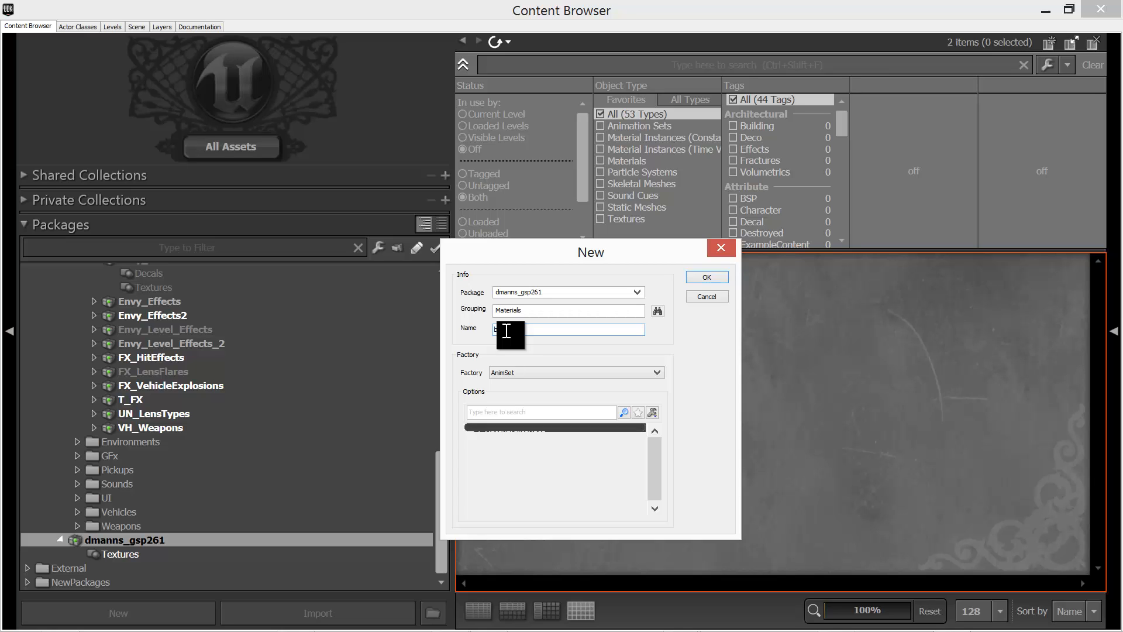
pyautogui.write('1')
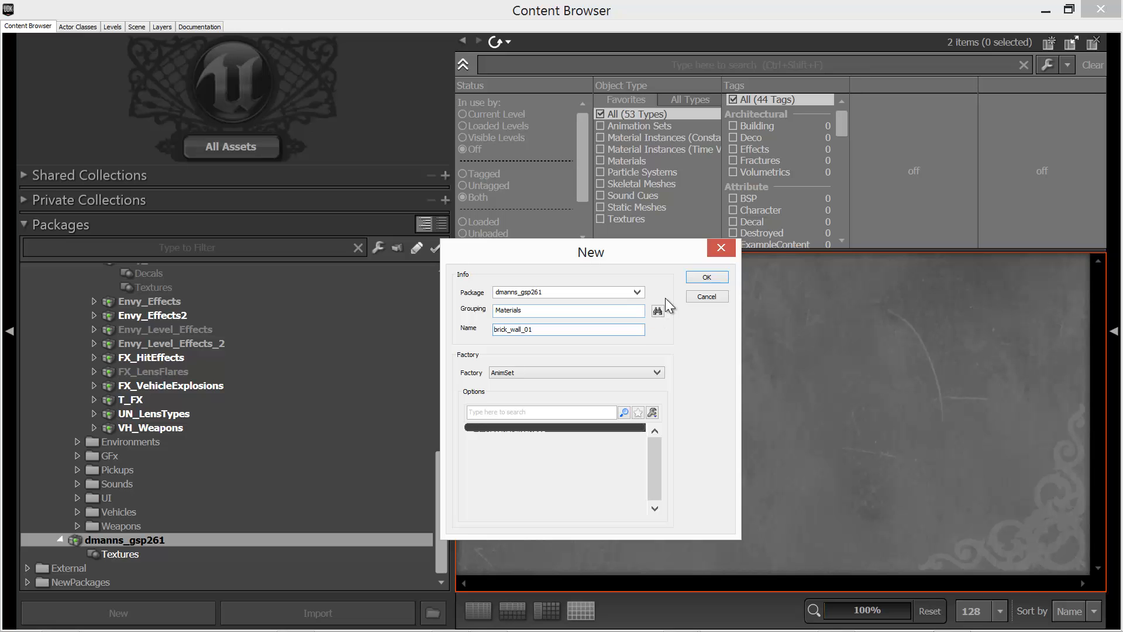
pyautogui.click(704, 279)
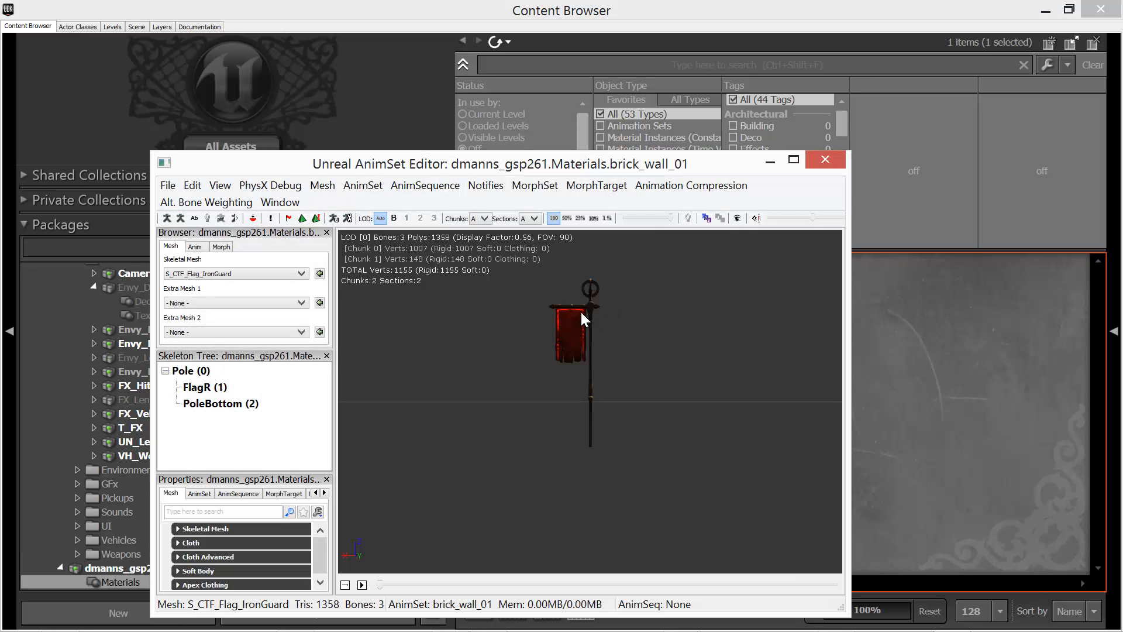
pyautogui.click(825, 160)
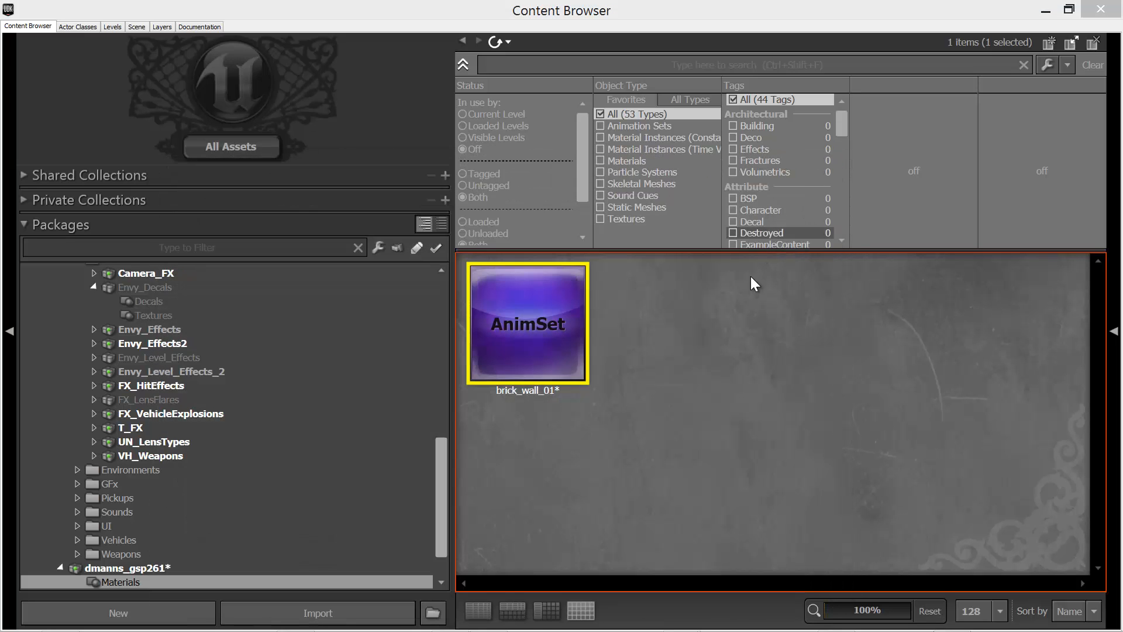
# Step: Delete the brick_wall_01 AnimSet from the Materials group
pyautogui.rightClick(547, 354)
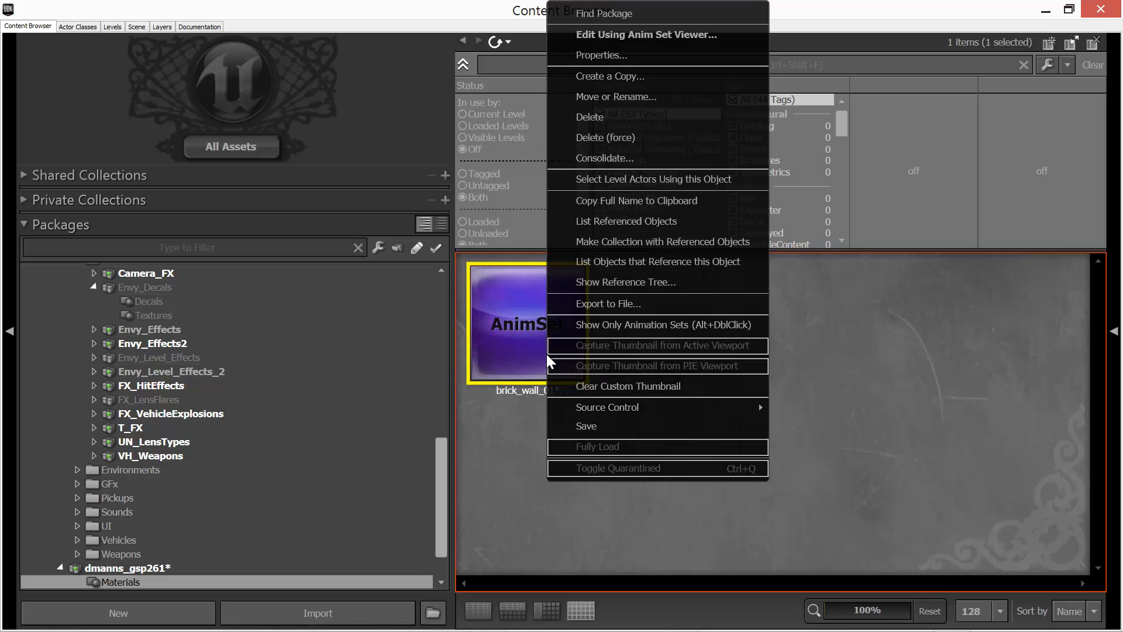
pyautogui.click(599, 116)
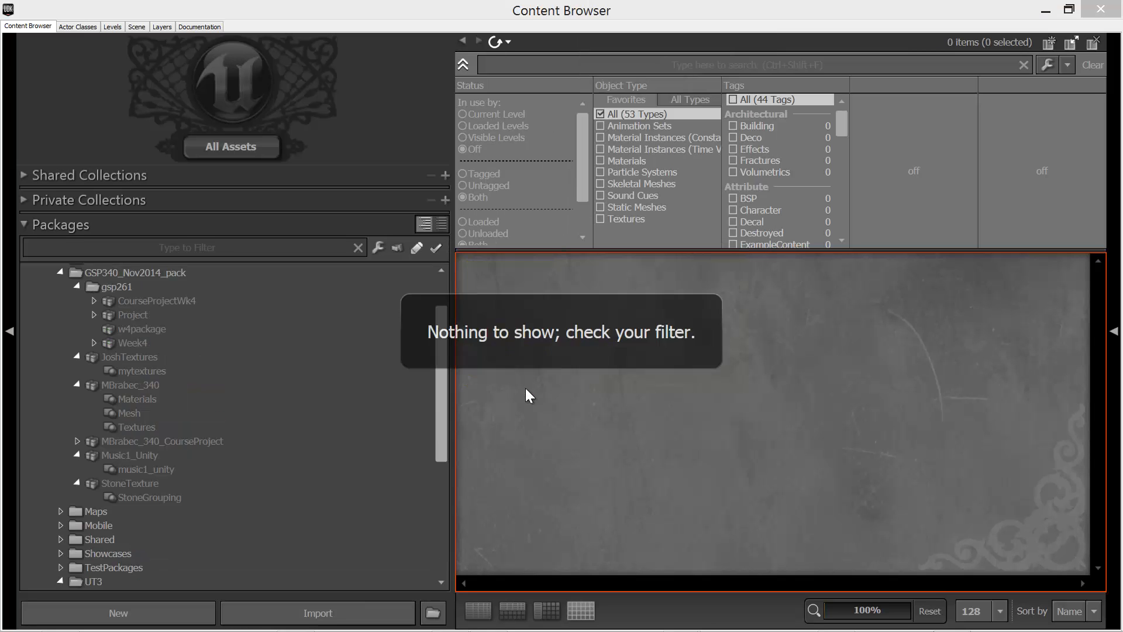
# Step: Start a new asset in the dmanns_gsp261 package and set its factory to Material
pyautogui.moveTo(440, 376); pyautogui.dragTo(441, 559)
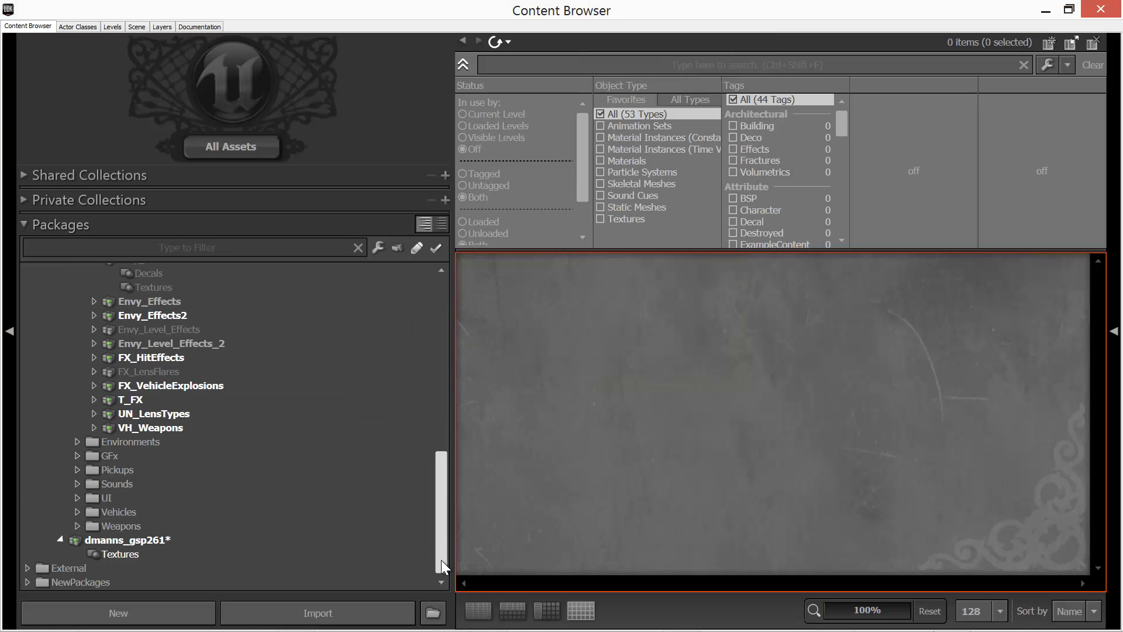
pyautogui.click(110, 541)
pyautogui.click(145, 620)
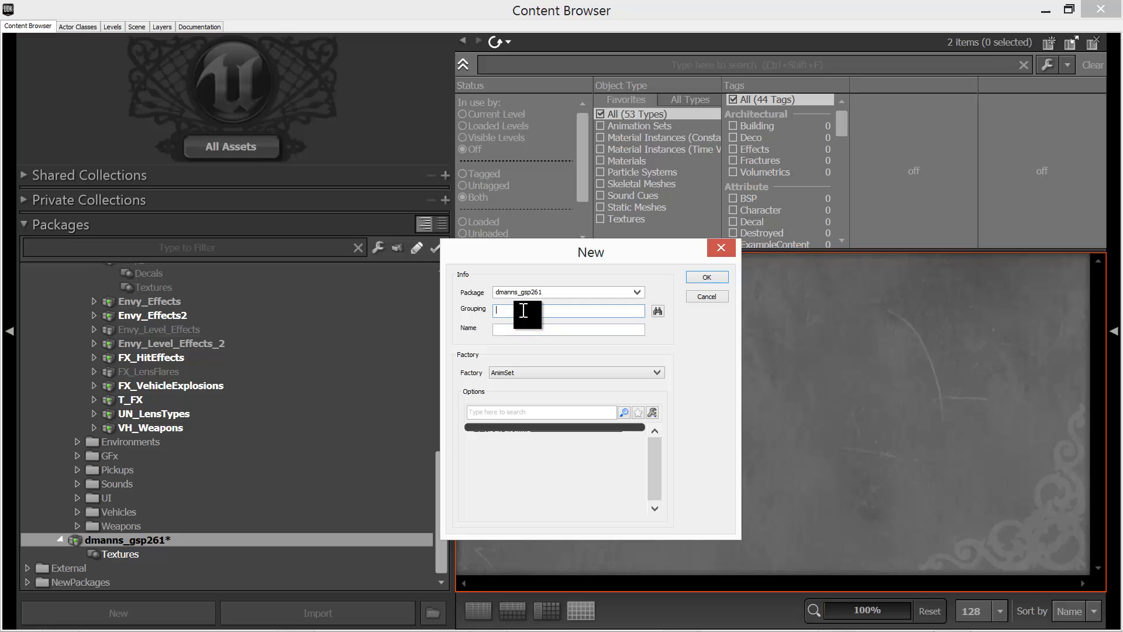
pyautogui.click(601, 373)
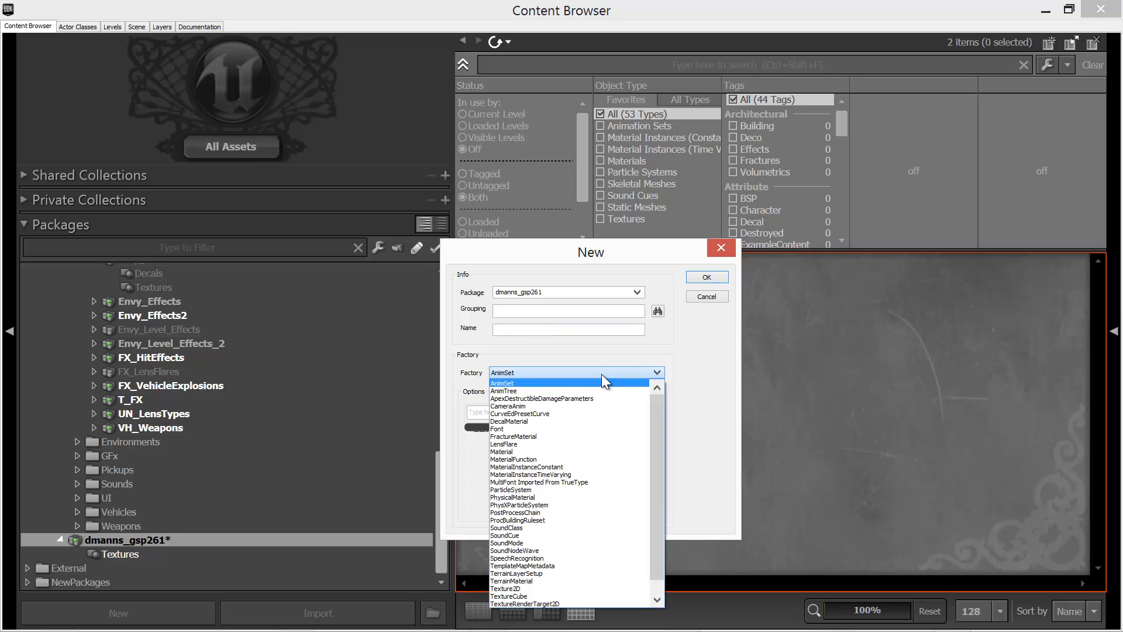
pyautogui.click(562, 451)
# Step: Create the material as brick_wall_01 with the grouping Materials, and close its Material Editor
pyautogui.click(521, 311)
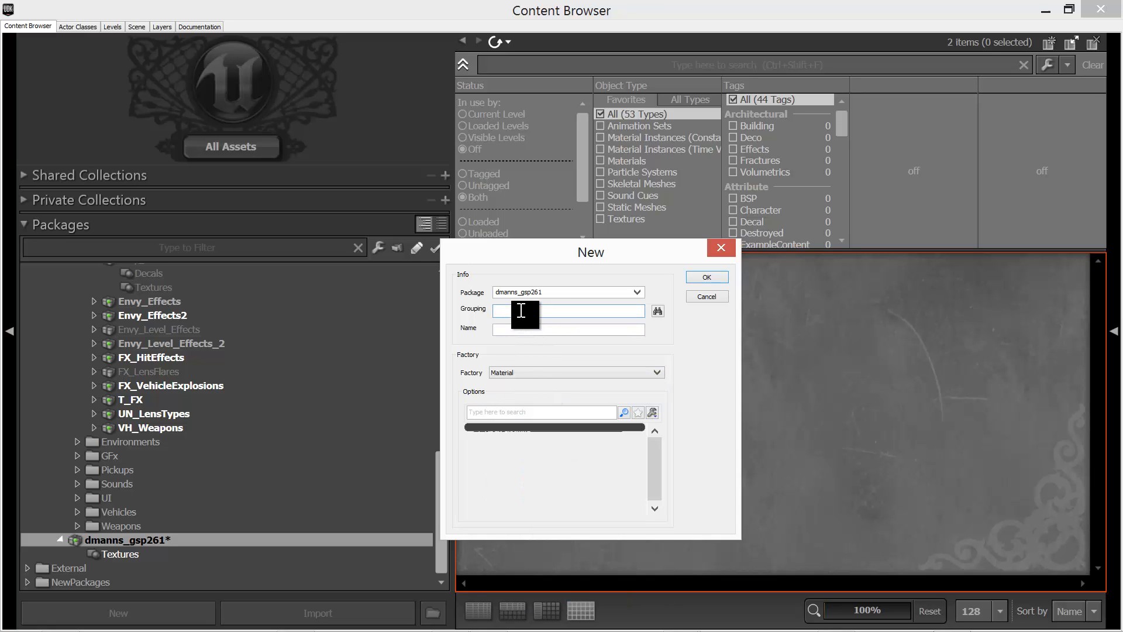
pyautogui.write('Materials')
pyautogui.click(512, 329)
pyautogui.write('brick_wall_01')
pyautogui.click(706, 276)
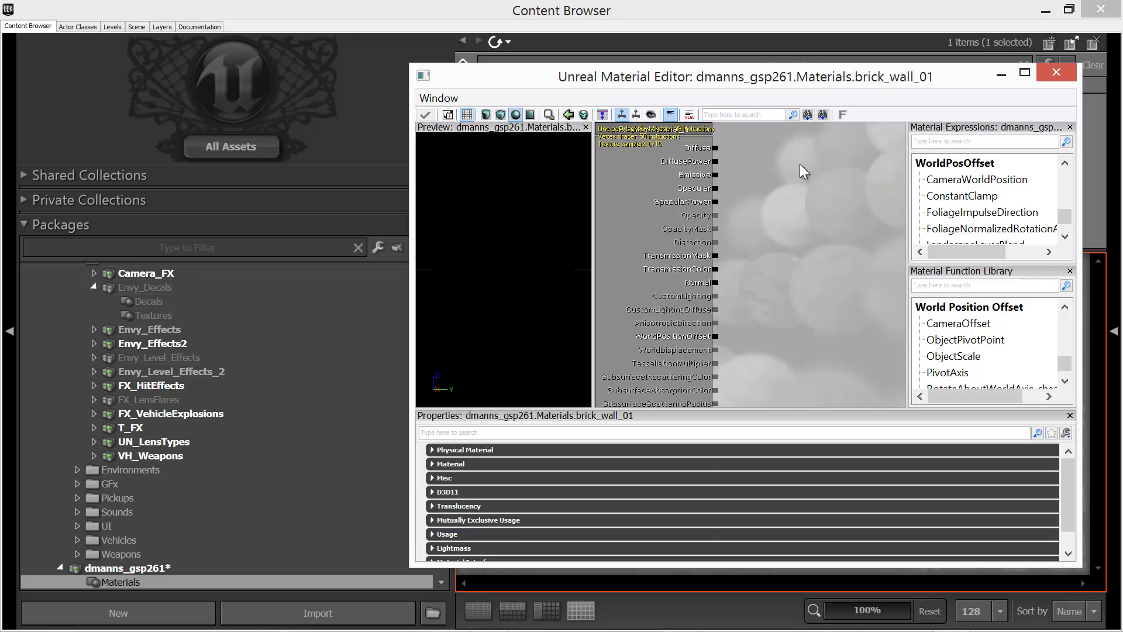
pyautogui.click(1056, 73)
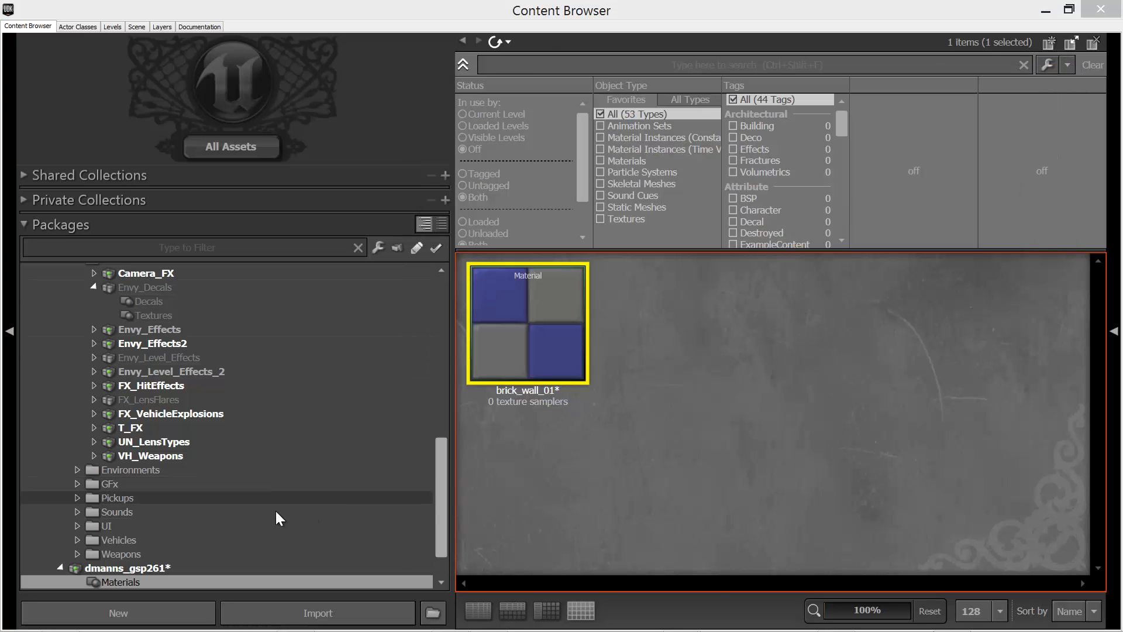
# Step: Save the dmanns_gsp261 package with its new brick_wall_01 material
pyautogui.rightClick(157, 566)
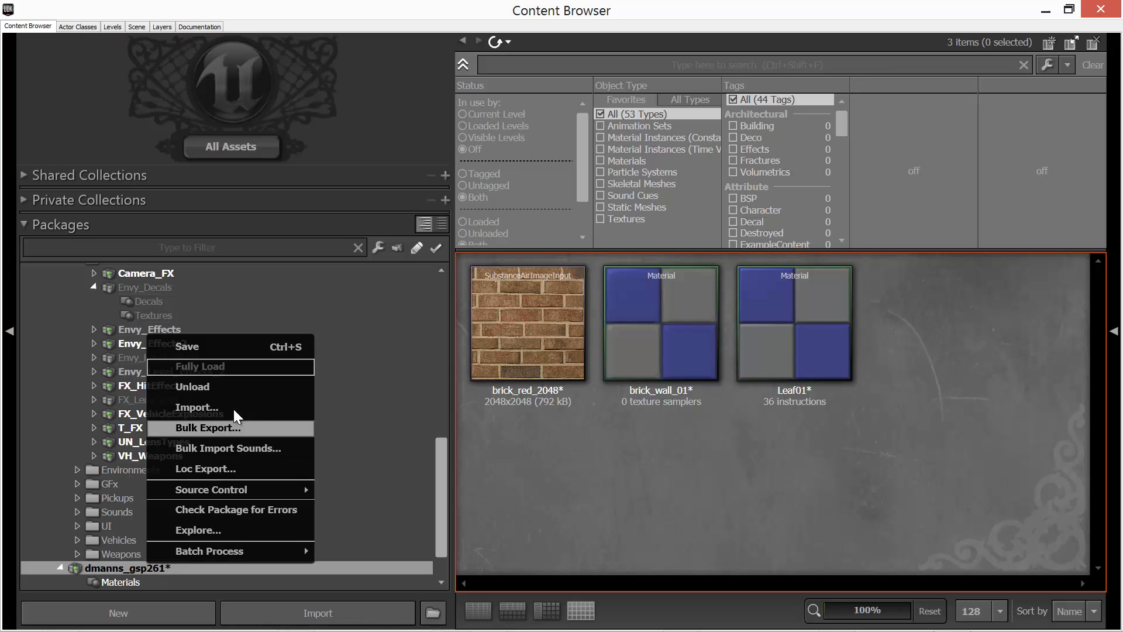
pyautogui.click(207, 347)
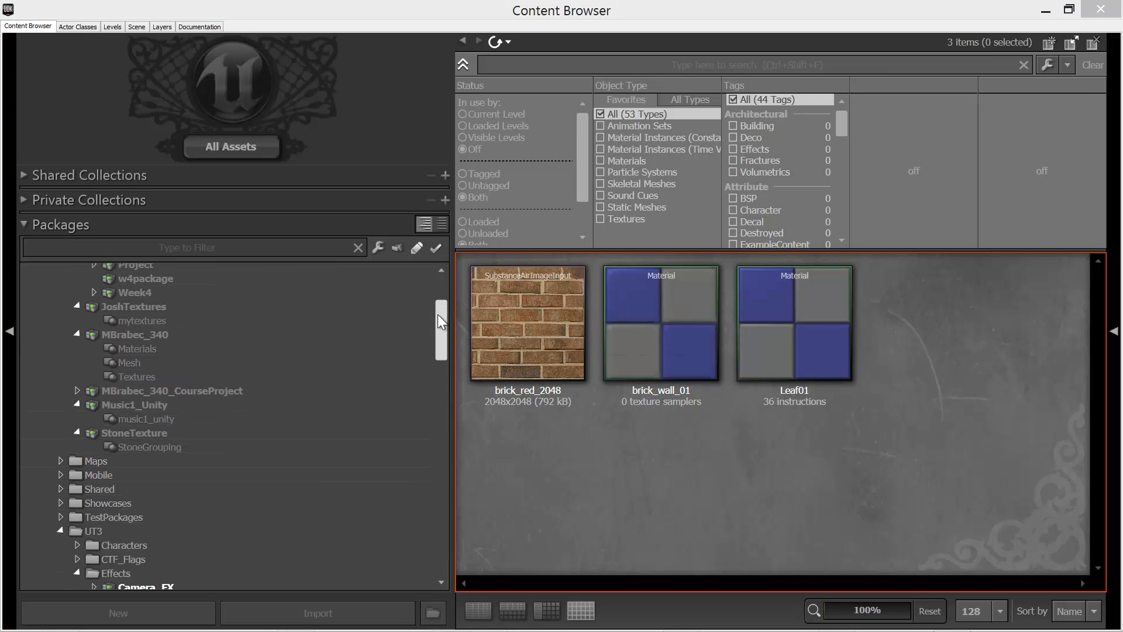
pyautogui.moveTo(437, 314); pyautogui.dragTo(429, 486)
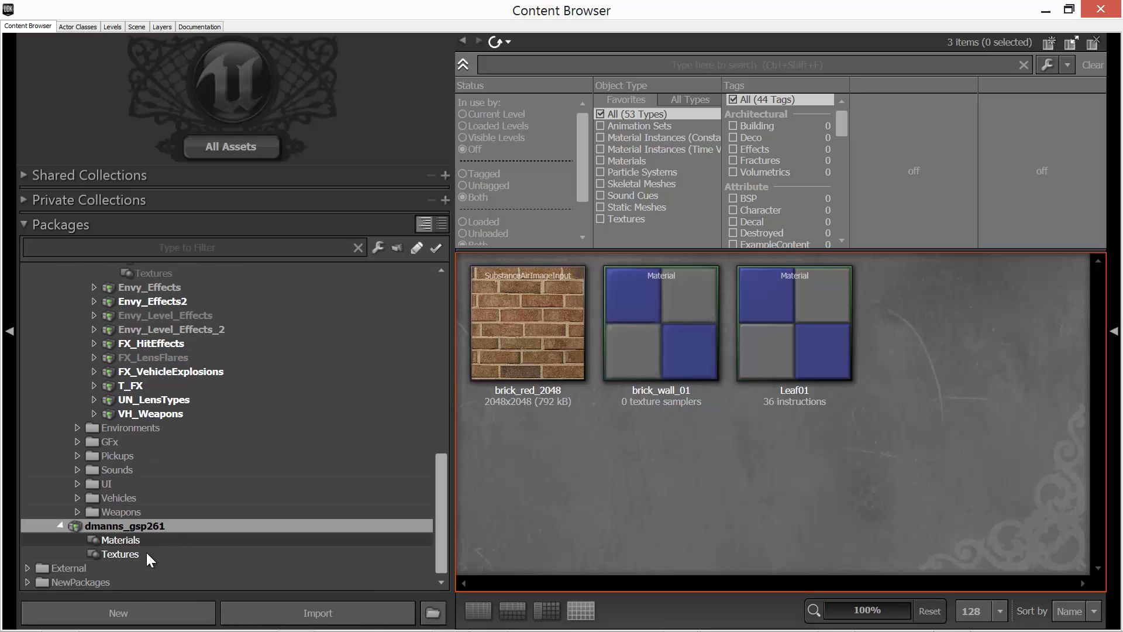
# Step: Move the Leaf01 material from the Textures group to the grouping Materials in dmanns_gsp261, with the new name brick_wall_02
pyautogui.click(125, 552)
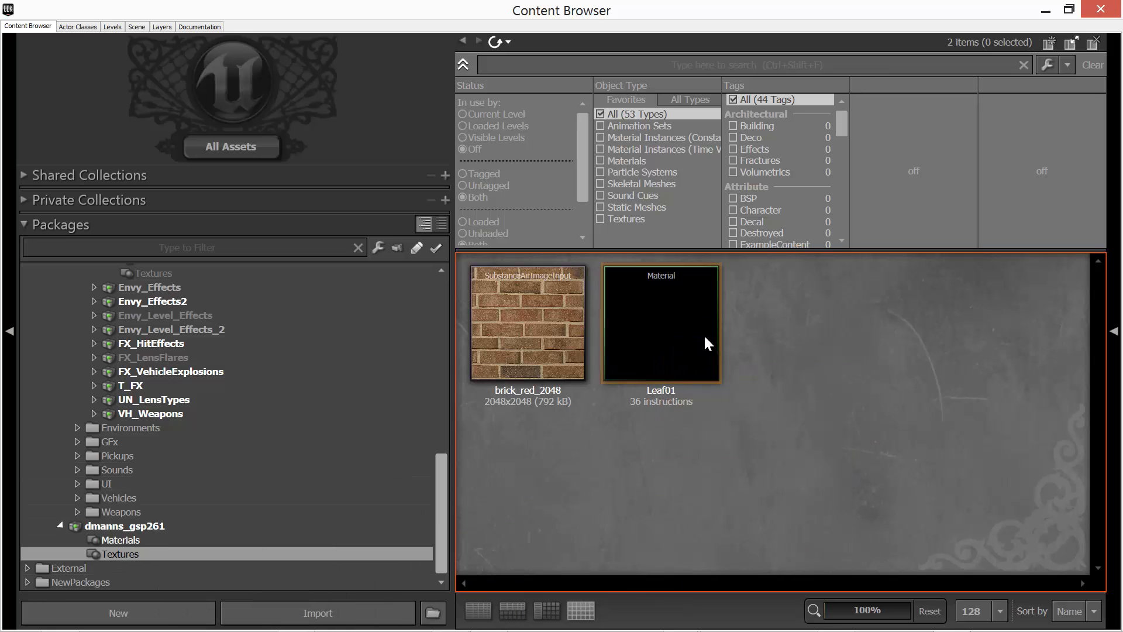
pyautogui.rightClick(668, 331)
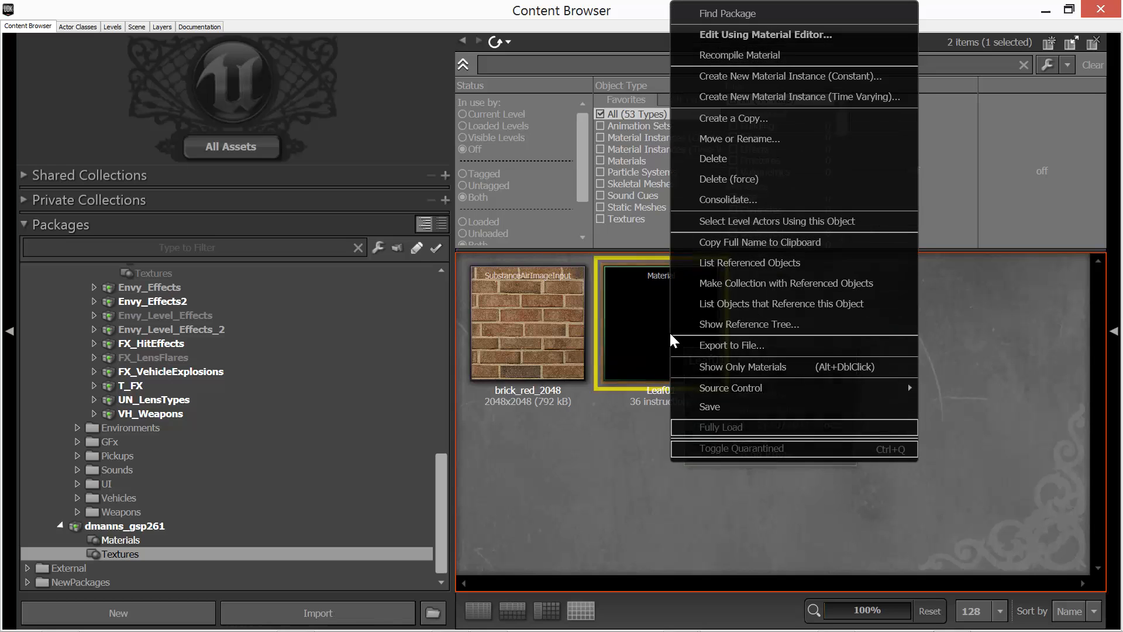
pyautogui.click(741, 138)
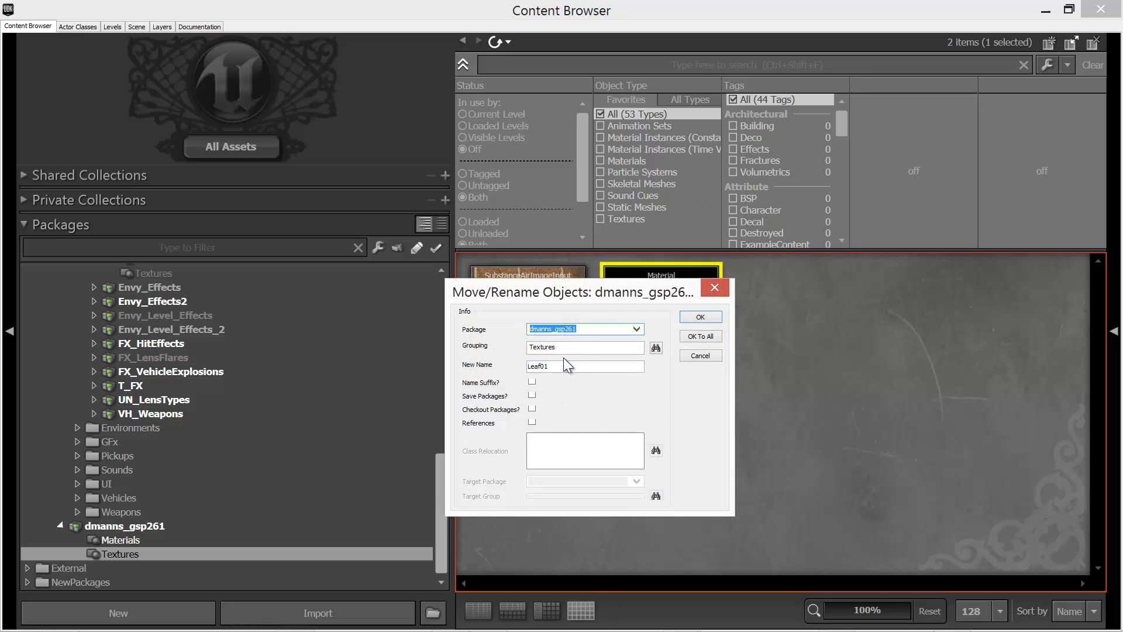
pyautogui.click(558, 349)
pyautogui.doubleClick(558, 349)
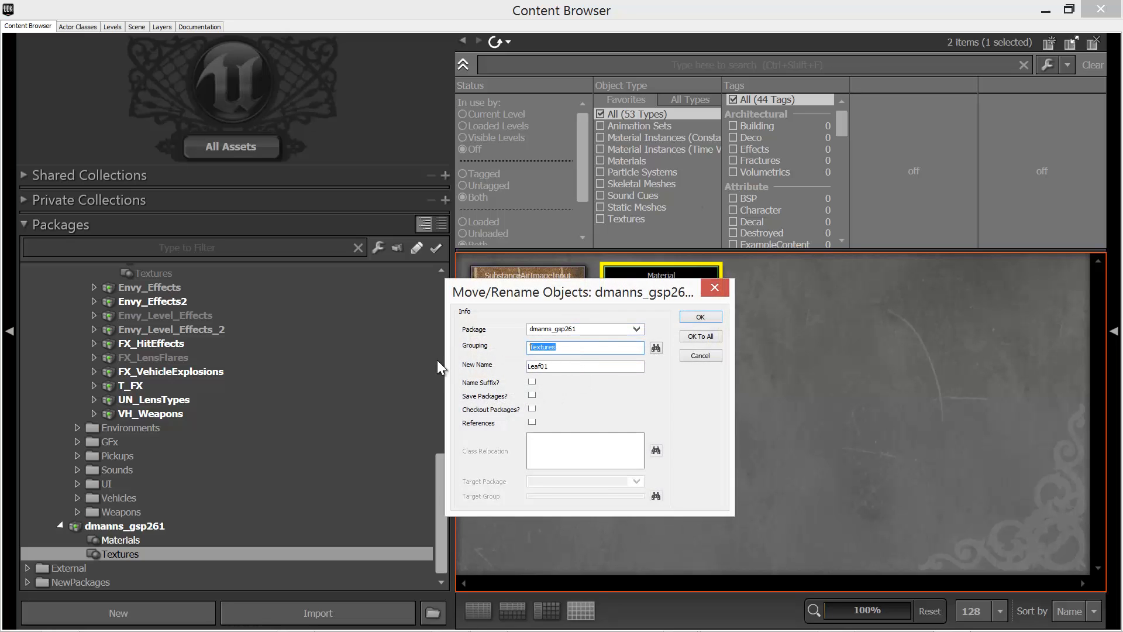
pyautogui.write('Materials')
pyautogui.click(562, 367)
pyautogui.doubleClick(562, 368)
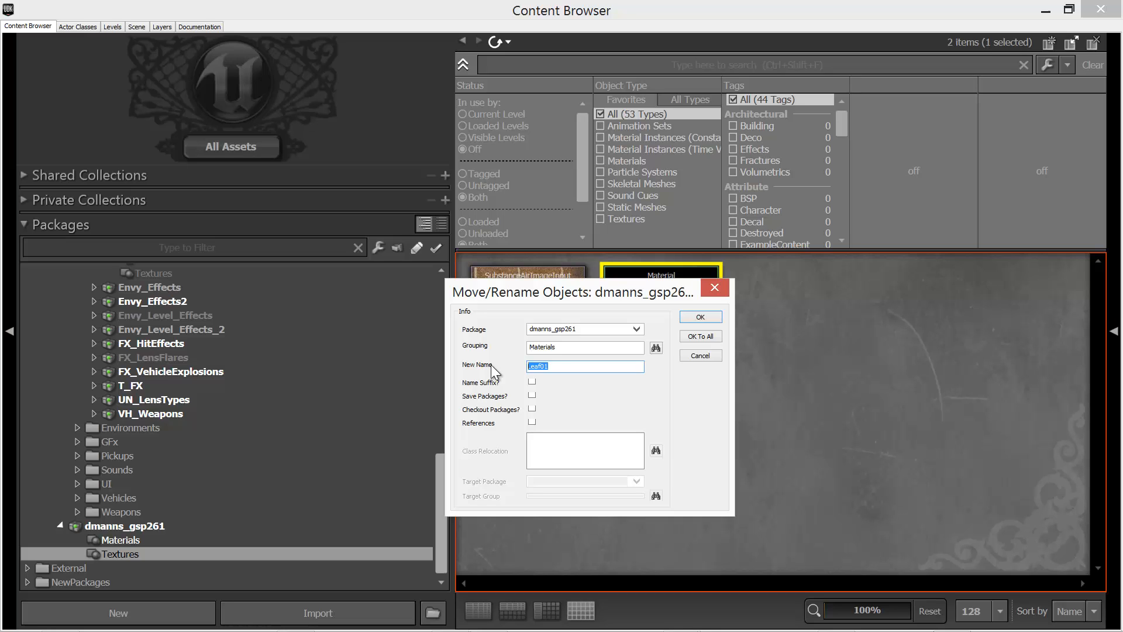
pyautogui.write('brick_wall_02')
pyautogui.click(692, 318)
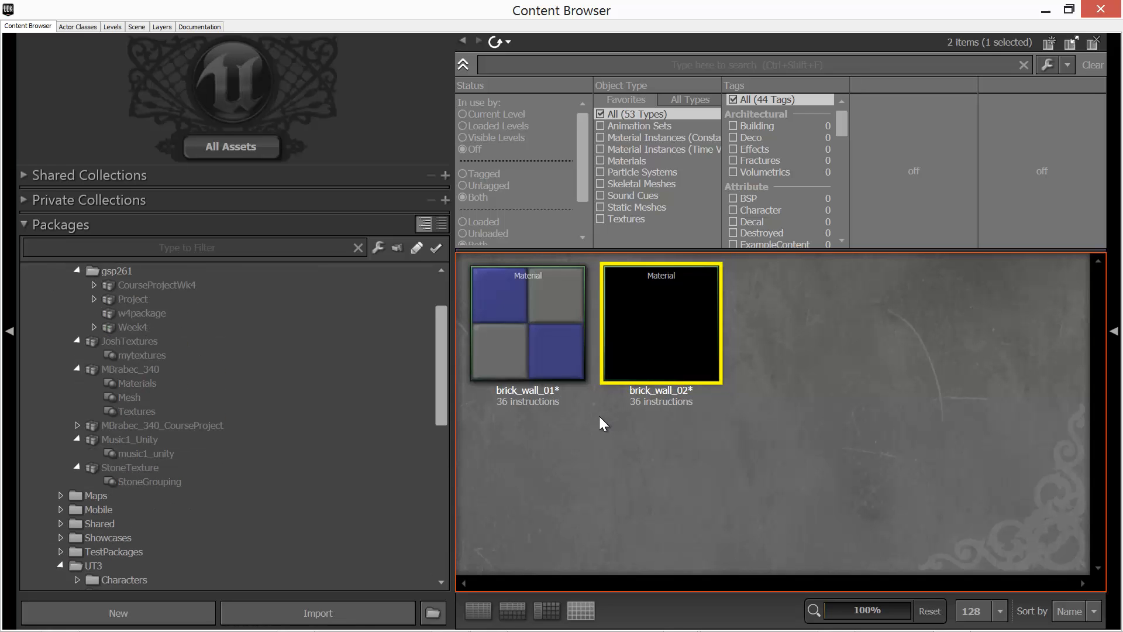
# Step: Save the dmanns_gsp261 package again with the moved material and return to it in the package tree
pyautogui.moveTo(438, 407); pyautogui.dragTo(437, 553)
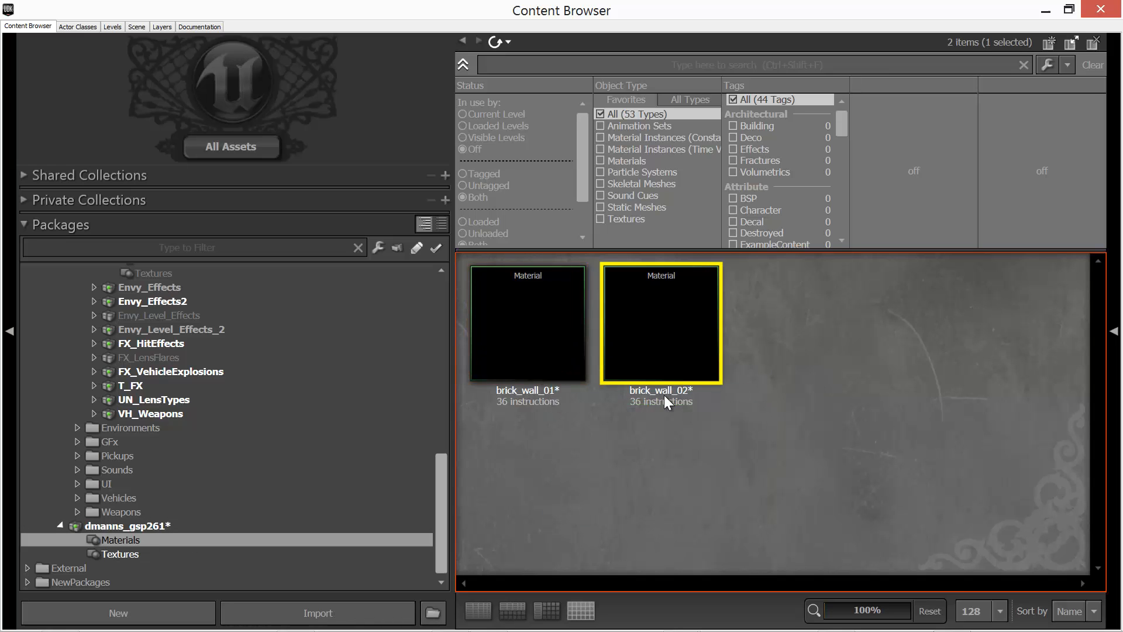
pyautogui.rightClick(114, 525)
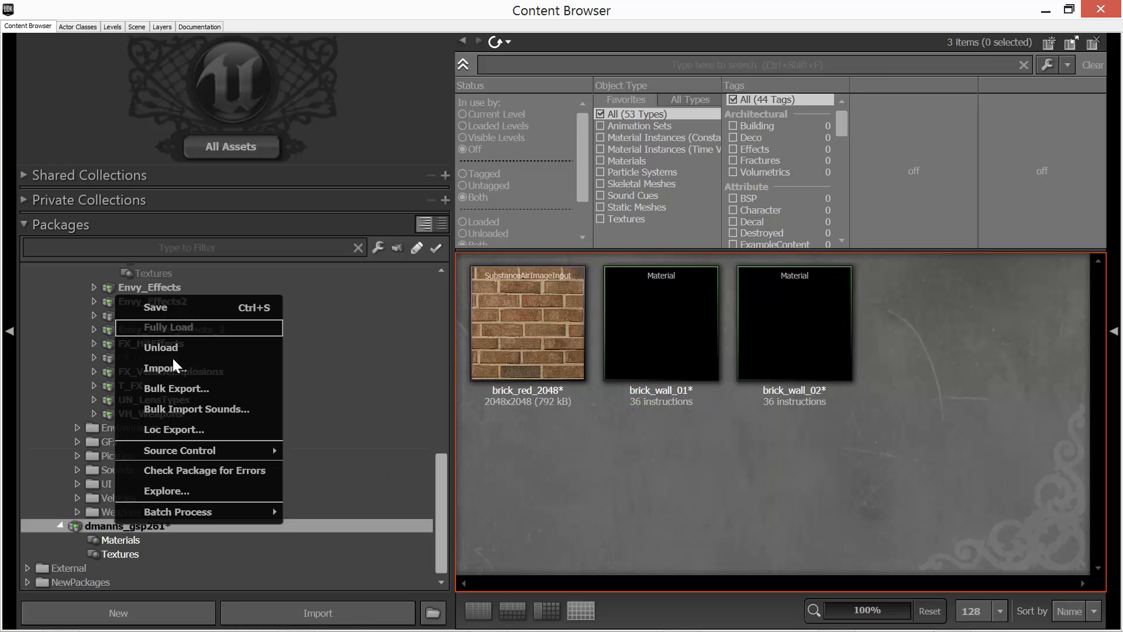
pyautogui.click(170, 314)
pyautogui.scroll(8, 253, 465)
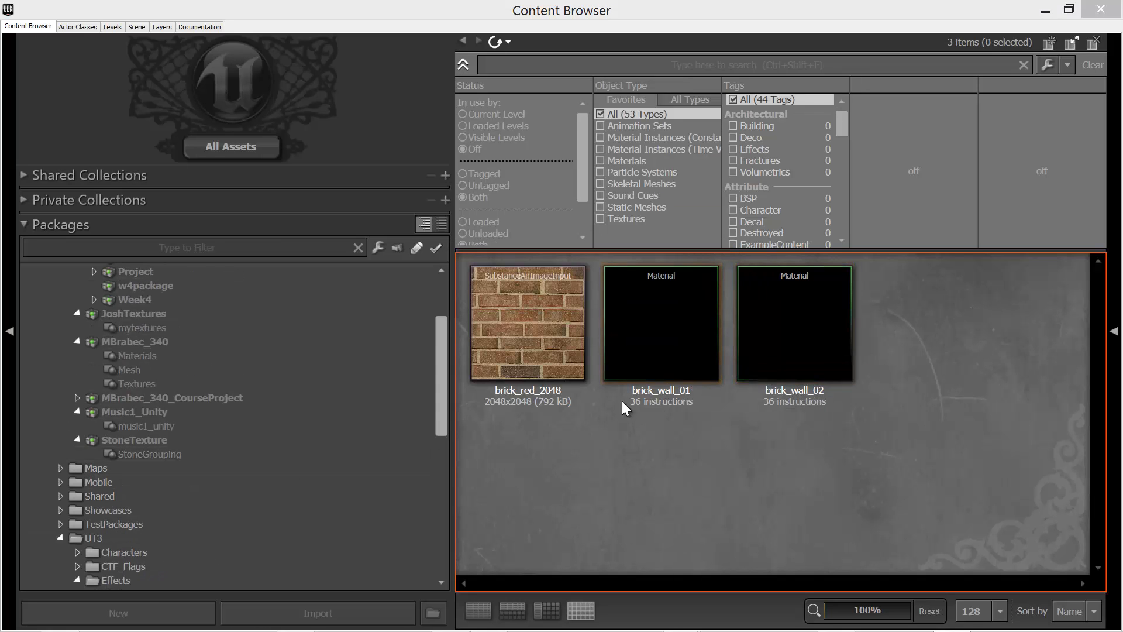
pyautogui.moveTo(499, 307)
pyautogui.moveTo(438, 366); pyautogui.dragTo(434, 520)
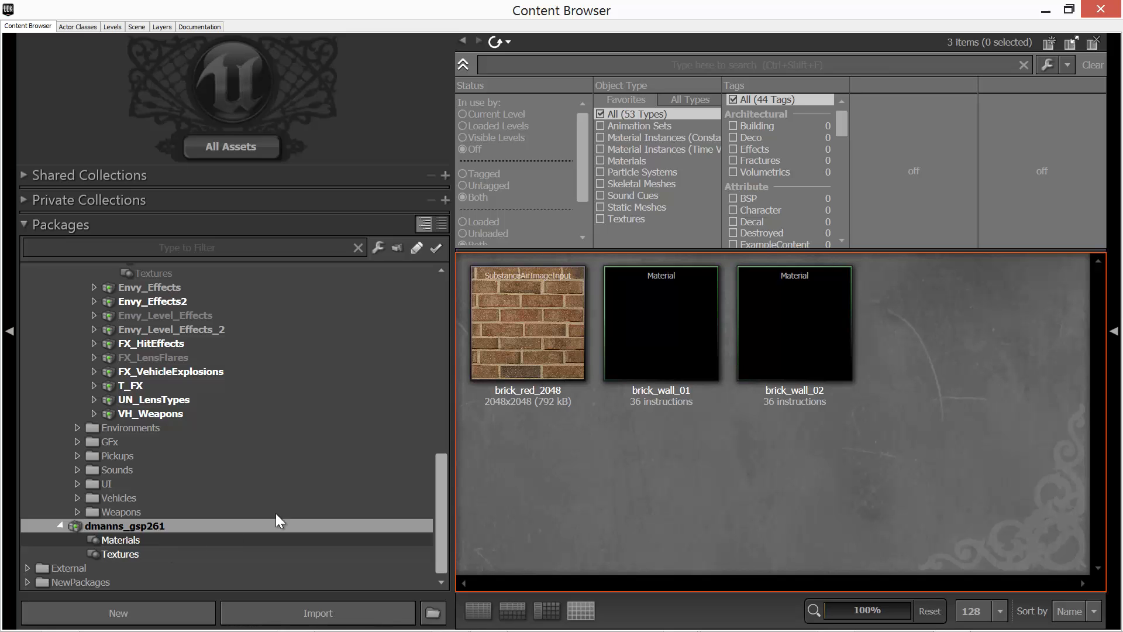
# Step: Examine where dmanns_gsp261 sits in the package tree, expanding the External and NewPackages folders
pyautogui.moveTo(545, 326)
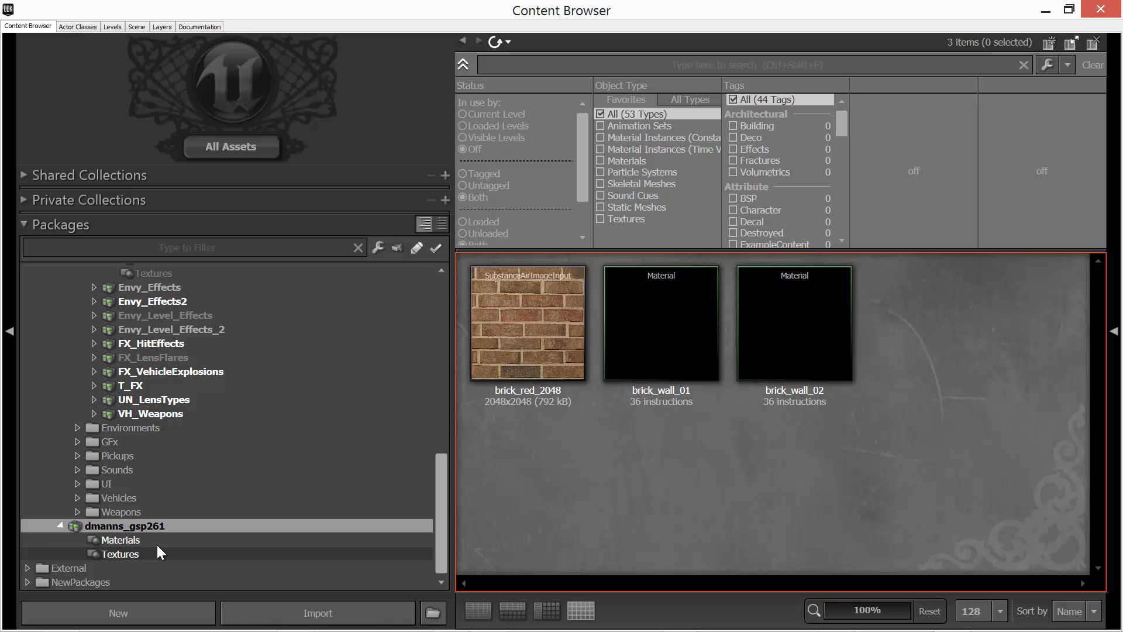
pyautogui.scroll(2, 157, 548)
pyautogui.scroll(-2, 157, 548)
pyautogui.scroll(4, 162, 555)
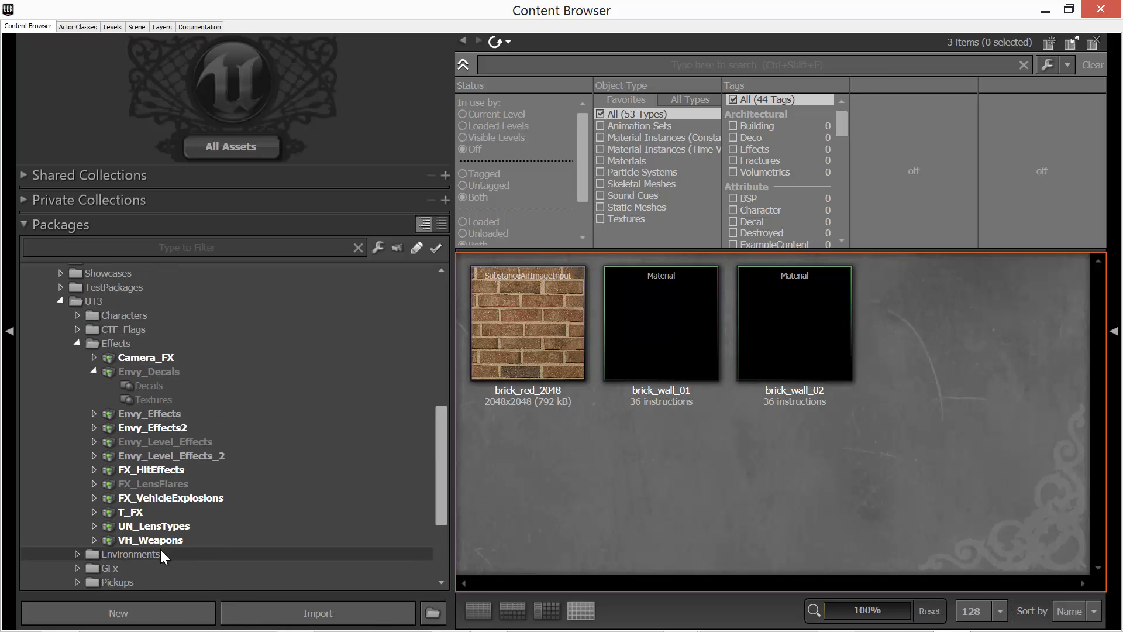
pyautogui.scroll(-4, 162, 554)
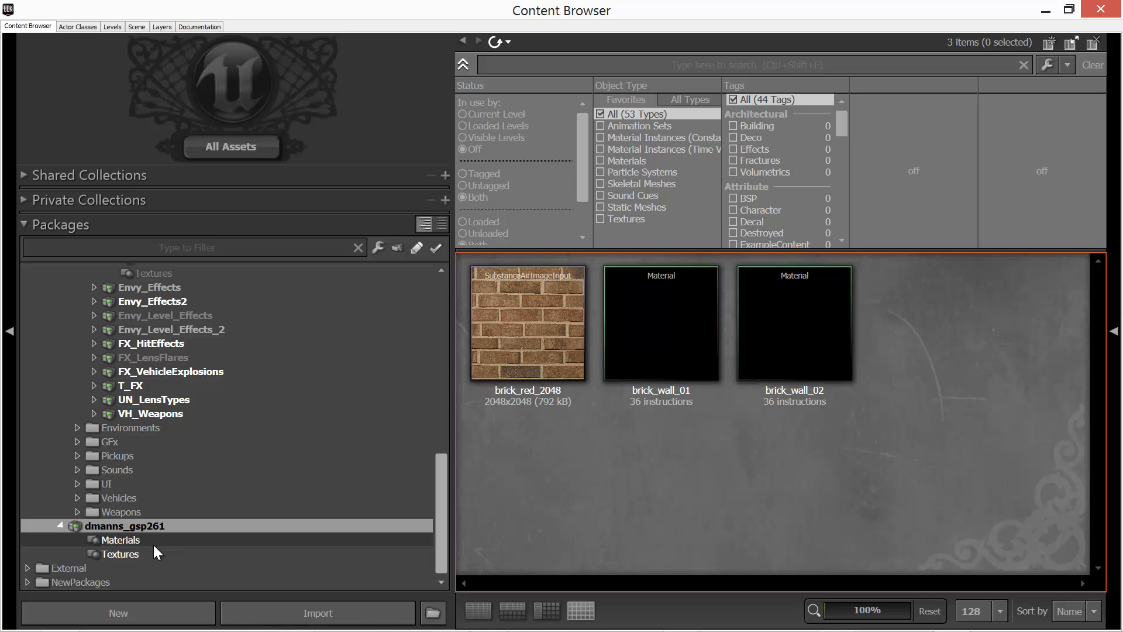
pyautogui.click(28, 568)
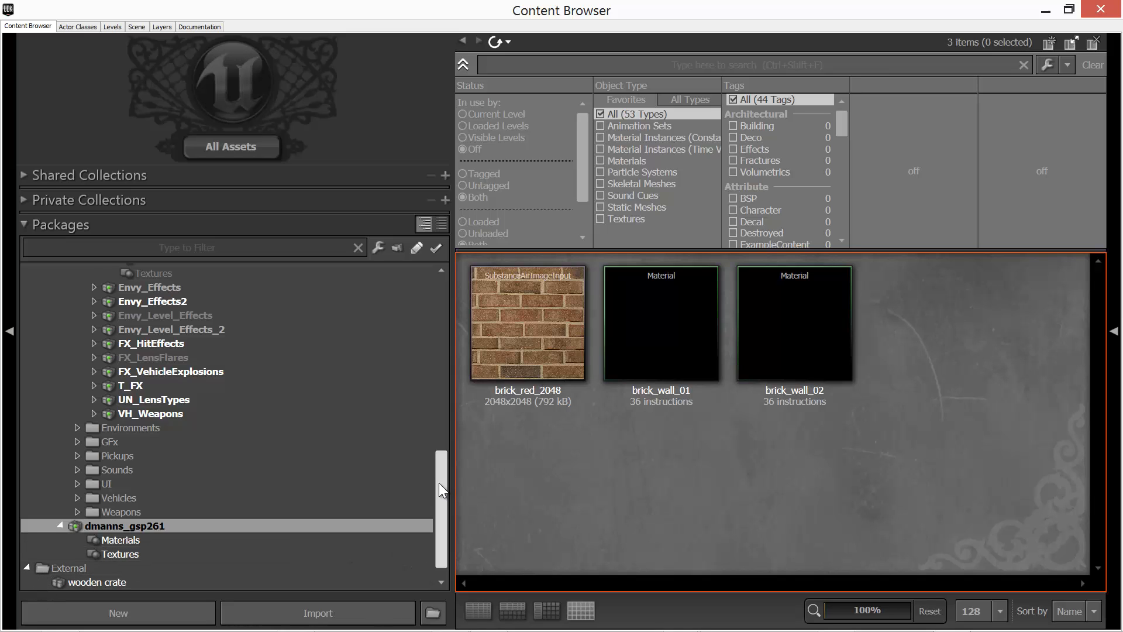
pyautogui.moveTo(438, 483); pyautogui.dragTo(438, 494)
pyautogui.click(30, 583)
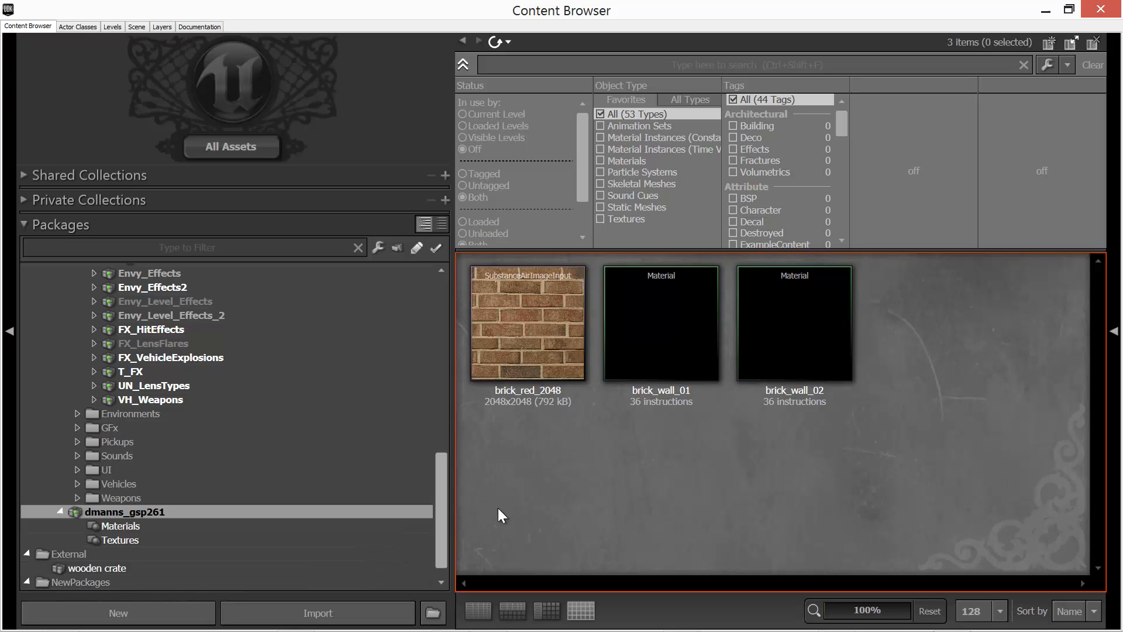
pyautogui.scroll(-1, 436, 545)
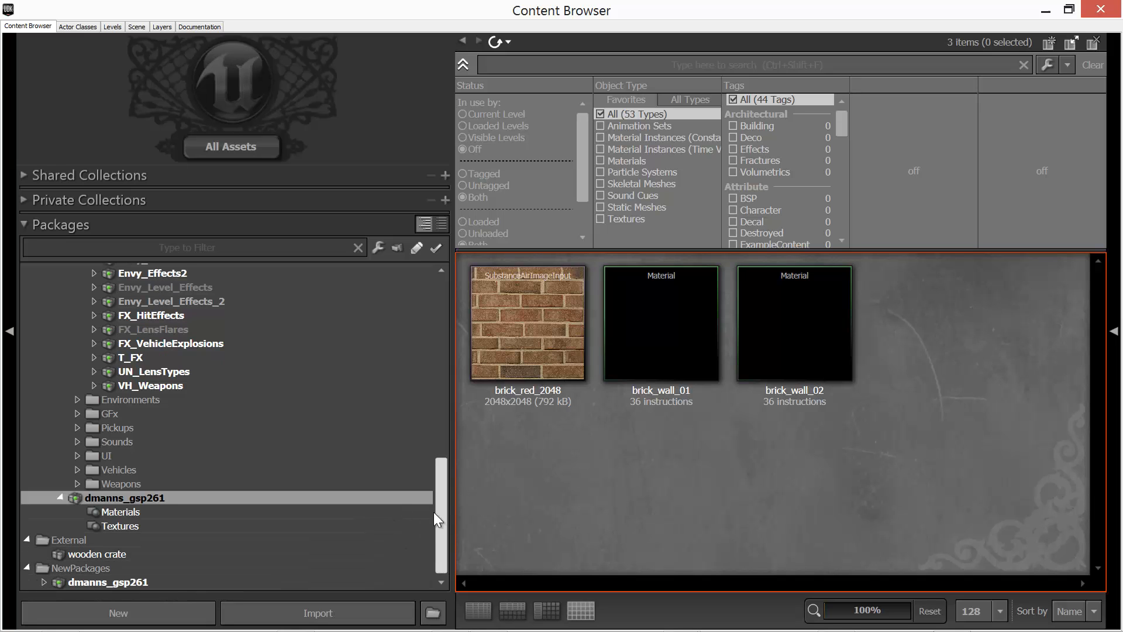
# Step: Collapse the GSP340_Nov2014_pack folder and look over the rest of the package tree
pyautogui.moveTo(434, 511); pyautogui.dragTo(452, 302)
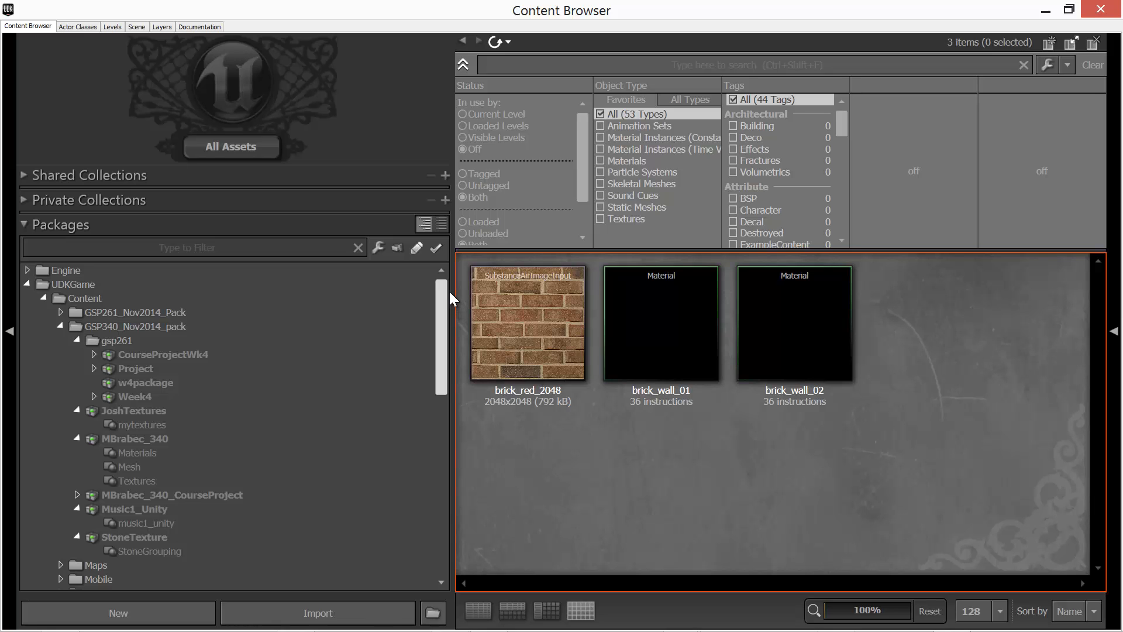
pyautogui.click(61, 326)
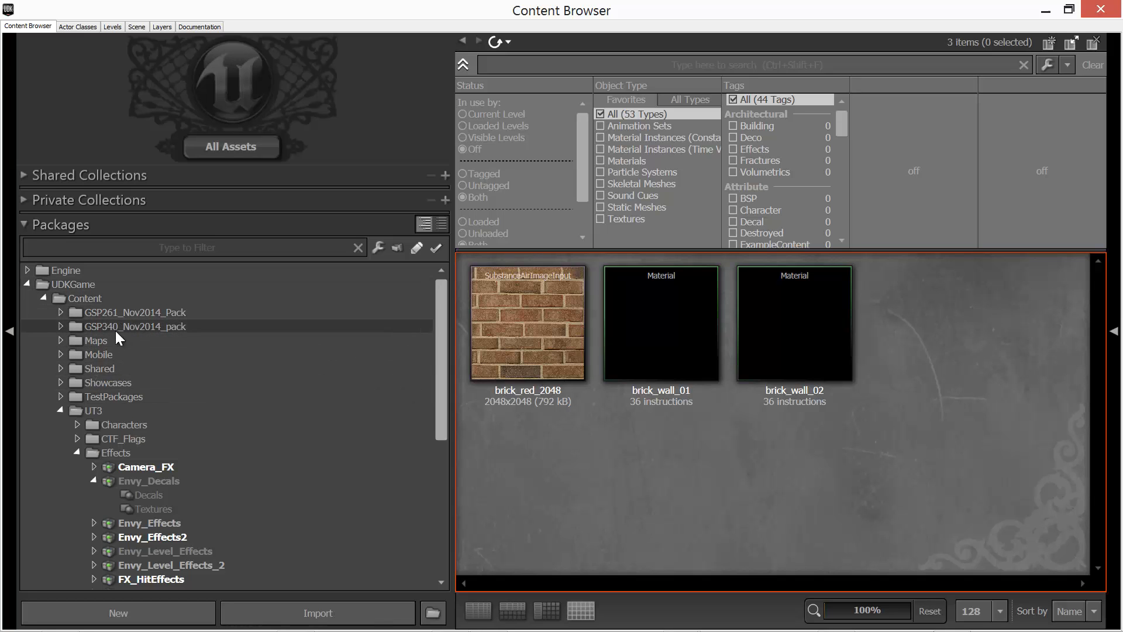
pyautogui.moveTo(442, 305); pyautogui.dragTo(446, 436)
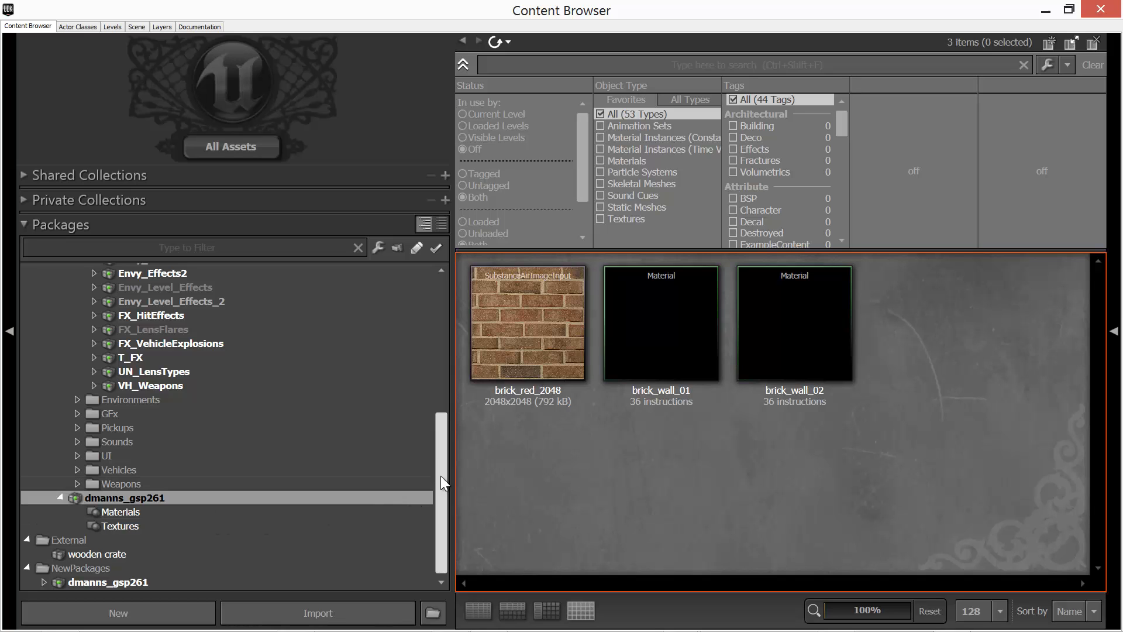
pyautogui.moveTo(440, 474); pyautogui.dragTo(428, 350)
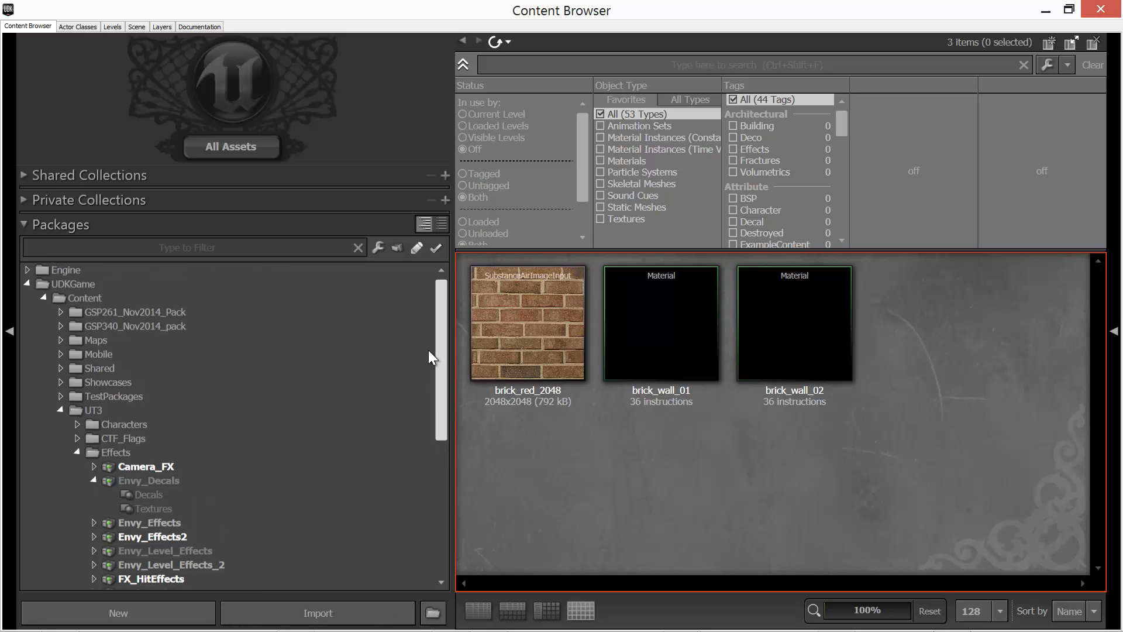
pyautogui.click(61, 396)
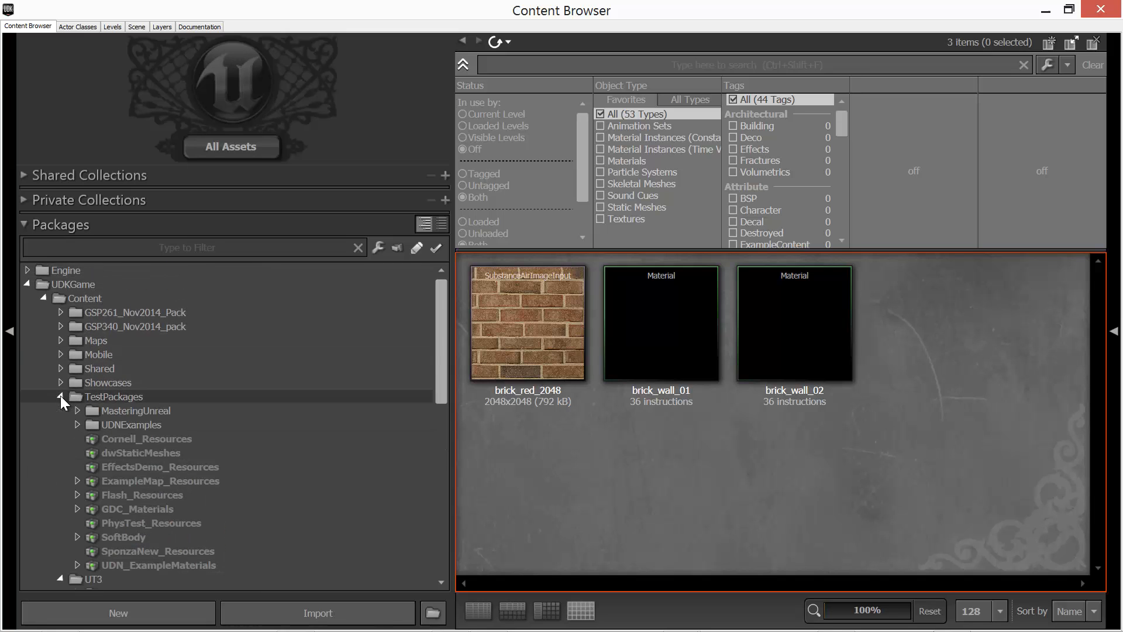
pyautogui.click(61, 394)
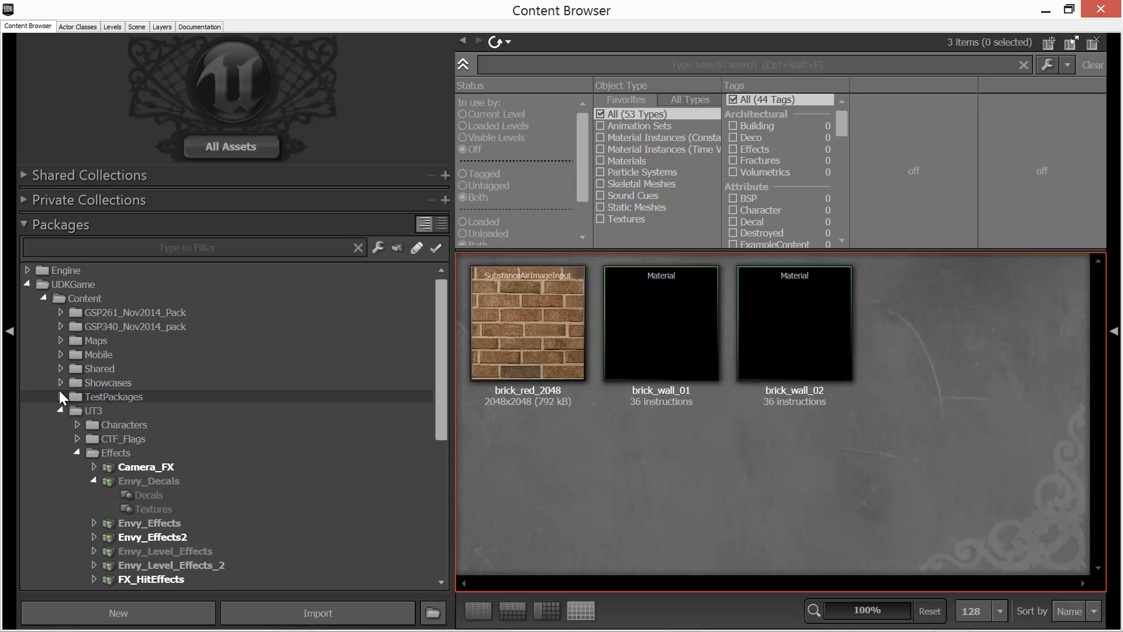
pyautogui.click(60, 370)
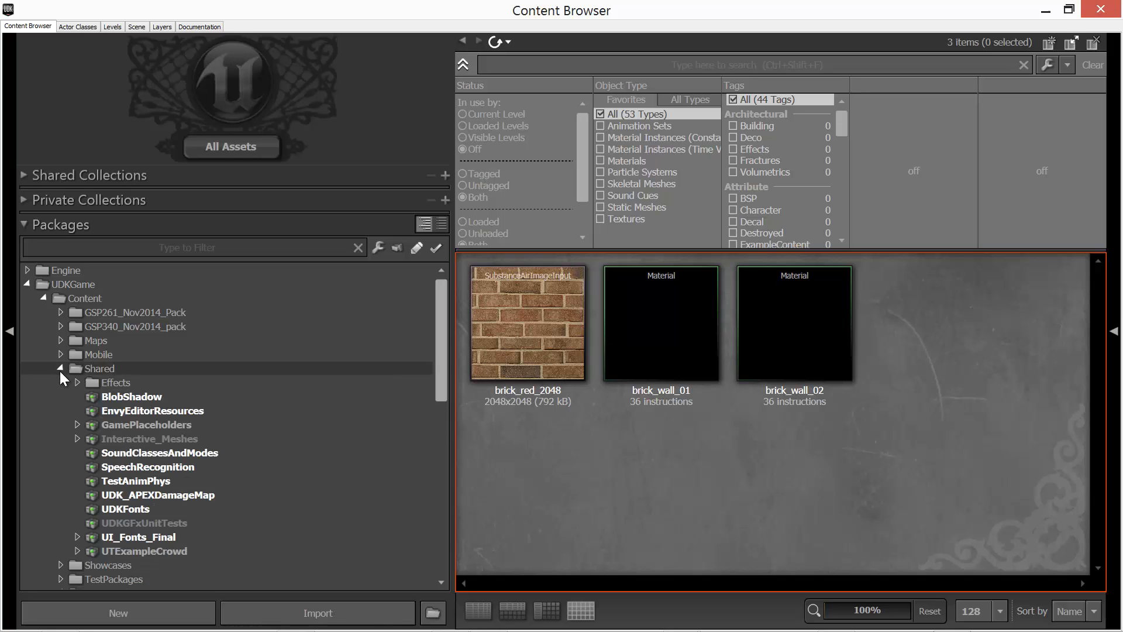
pyautogui.click(60, 371)
pyautogui.click(58, 384)
pyautogui.click(58, 384)
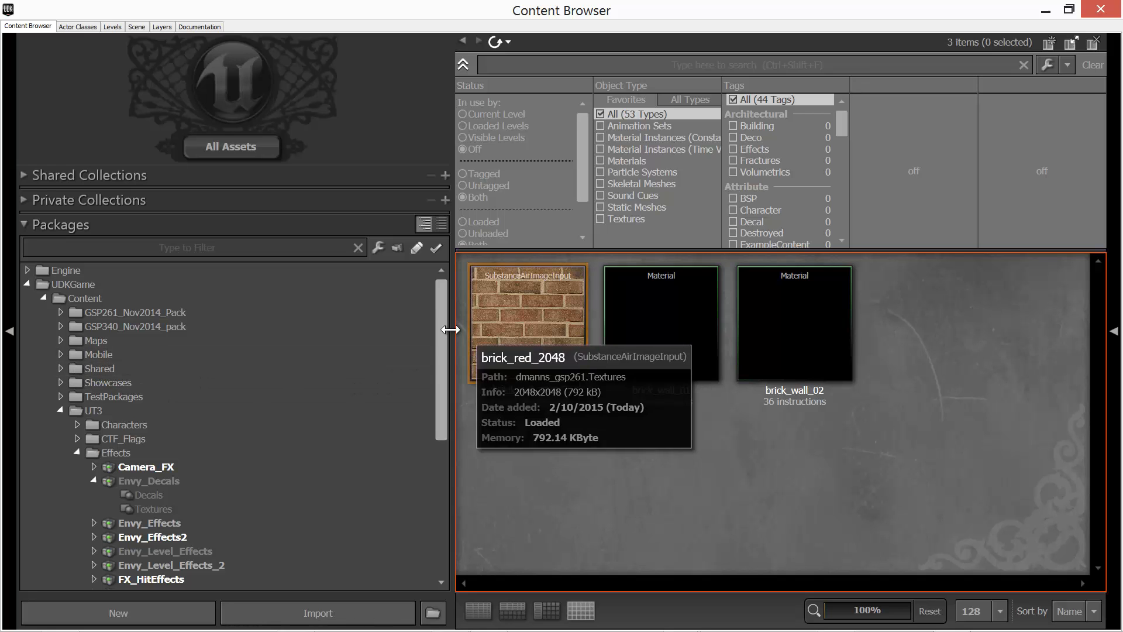
pyautogui.scroll(-6, 440, 373)
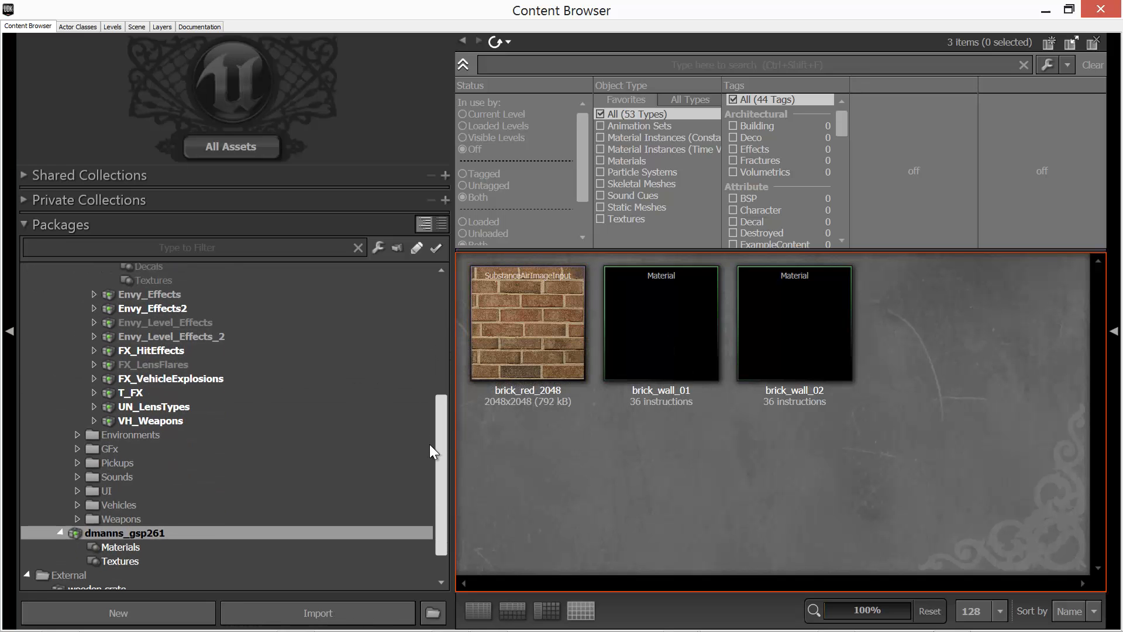
pyautogui.scroll(-2, 430, 444)
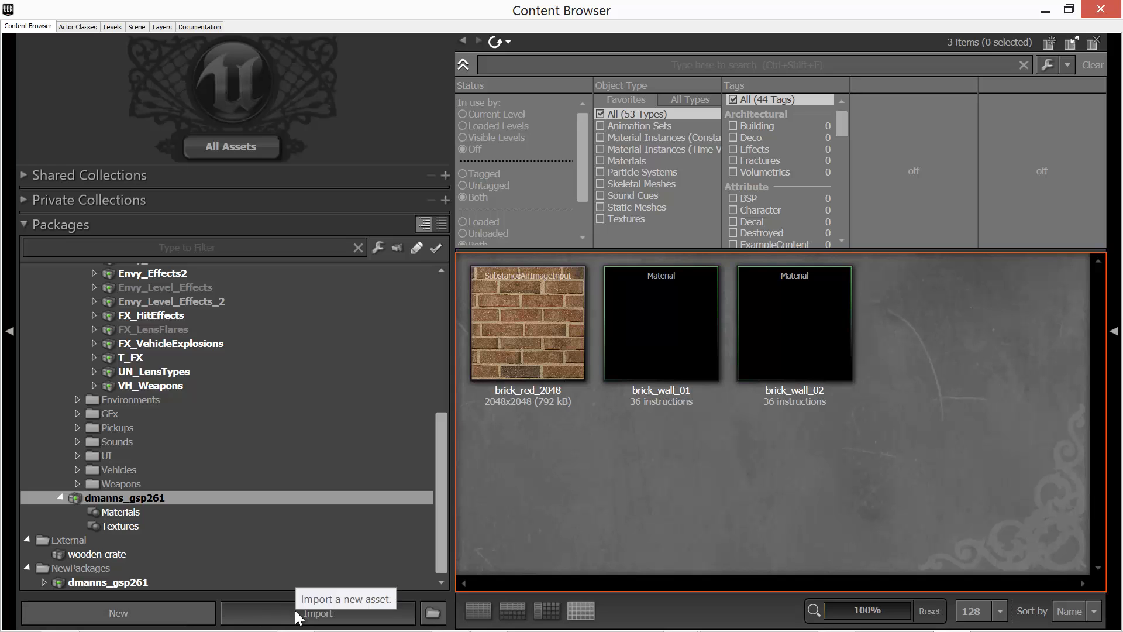
# Step: Create a new AnimSet asset in the existing package MyPackage with the grouping Example
pyautogui.click(175, 609)
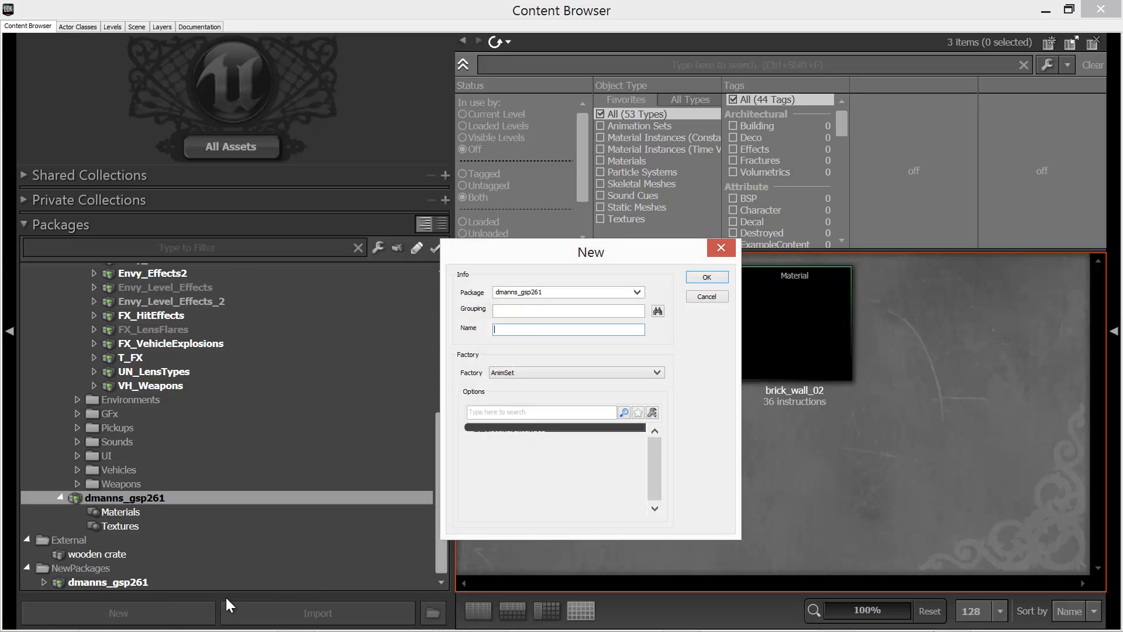
pyautogui.click(598, 295)
pyautogui.click(640, 293)
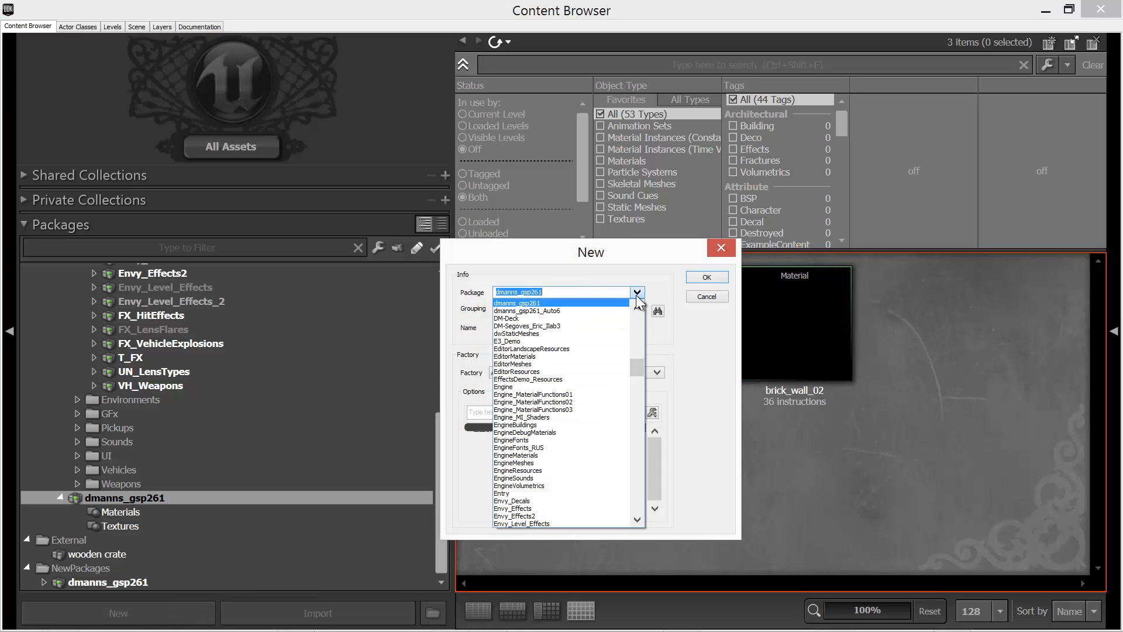
pyautogui.moveTo(637, 368); pyautogui.dragTo(631, 428)
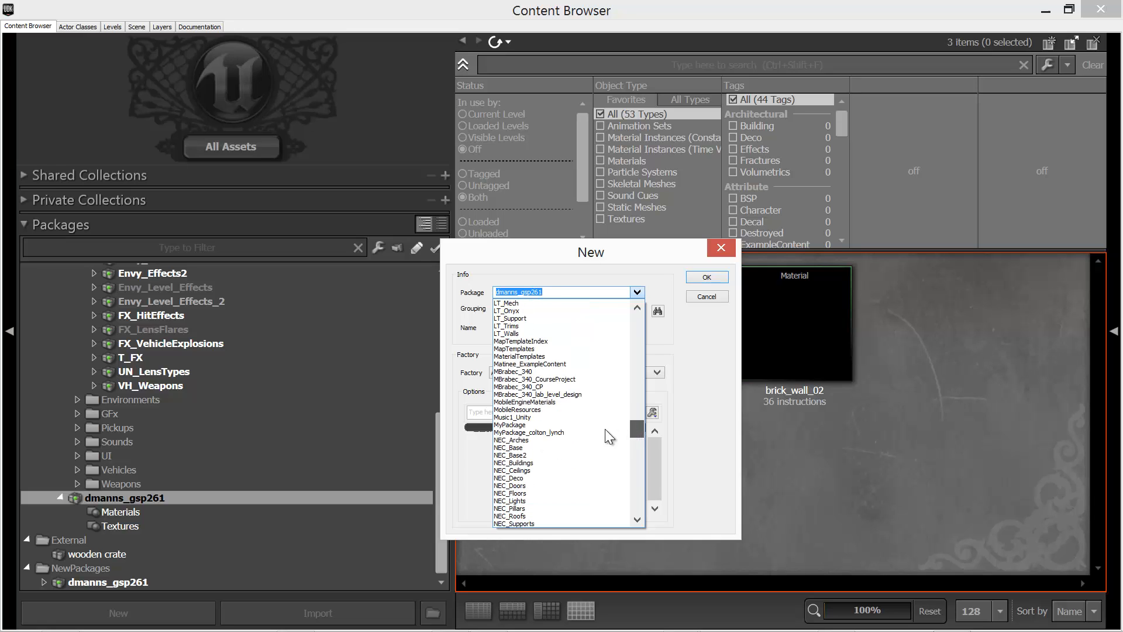
pyautogui.click(522, 424)
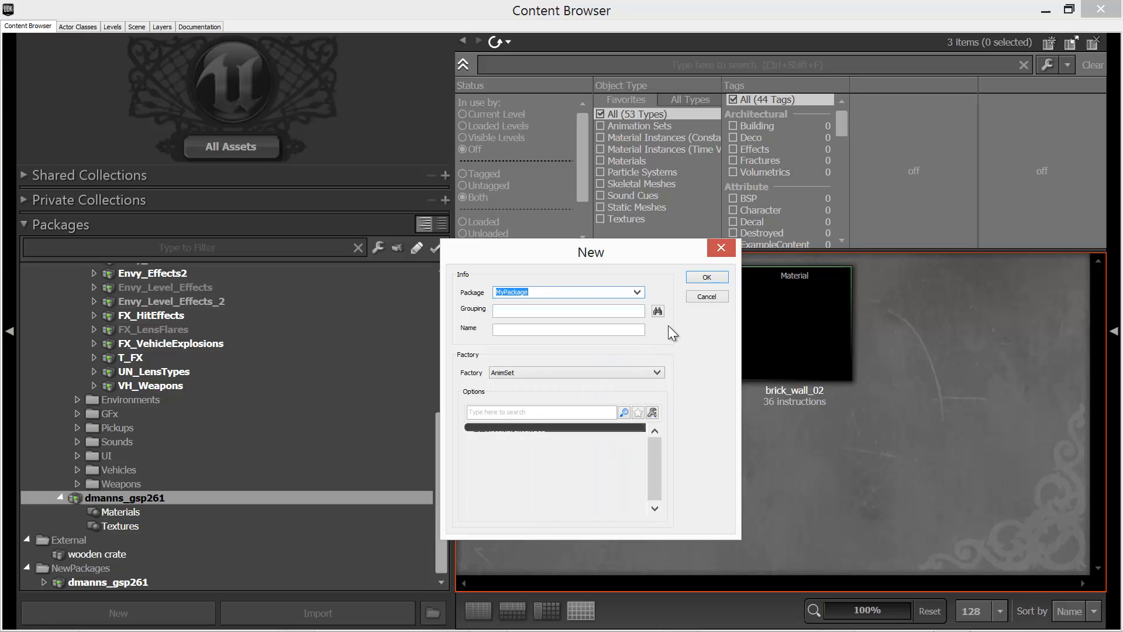
pyautogui.click(530, 308)
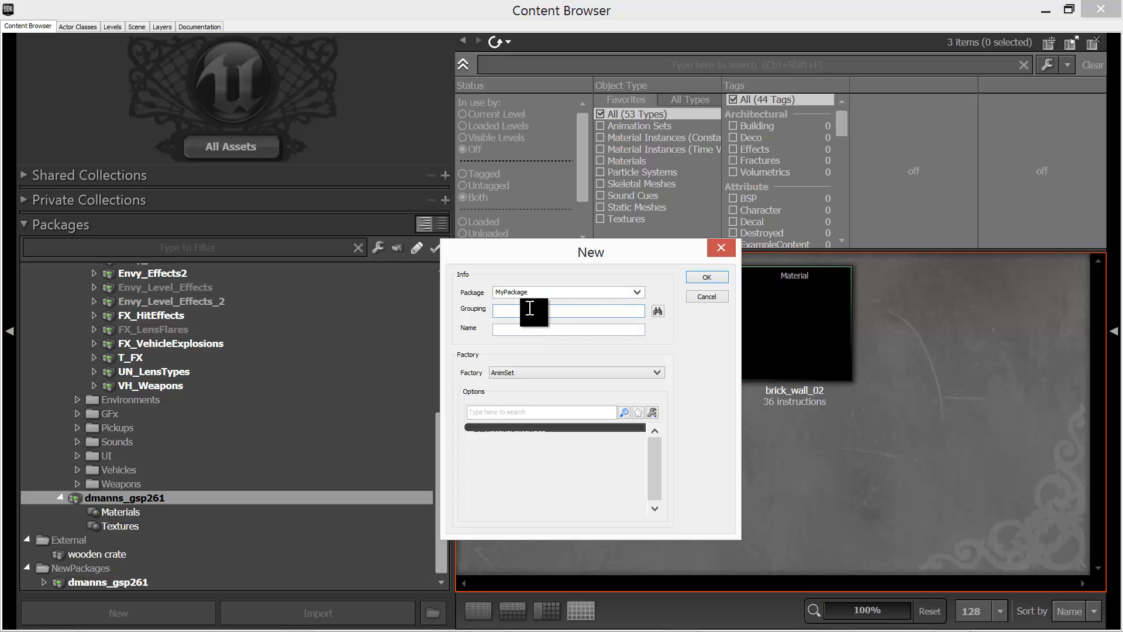
pyautogui.write('Example')
pyautogui.click(717, 276)
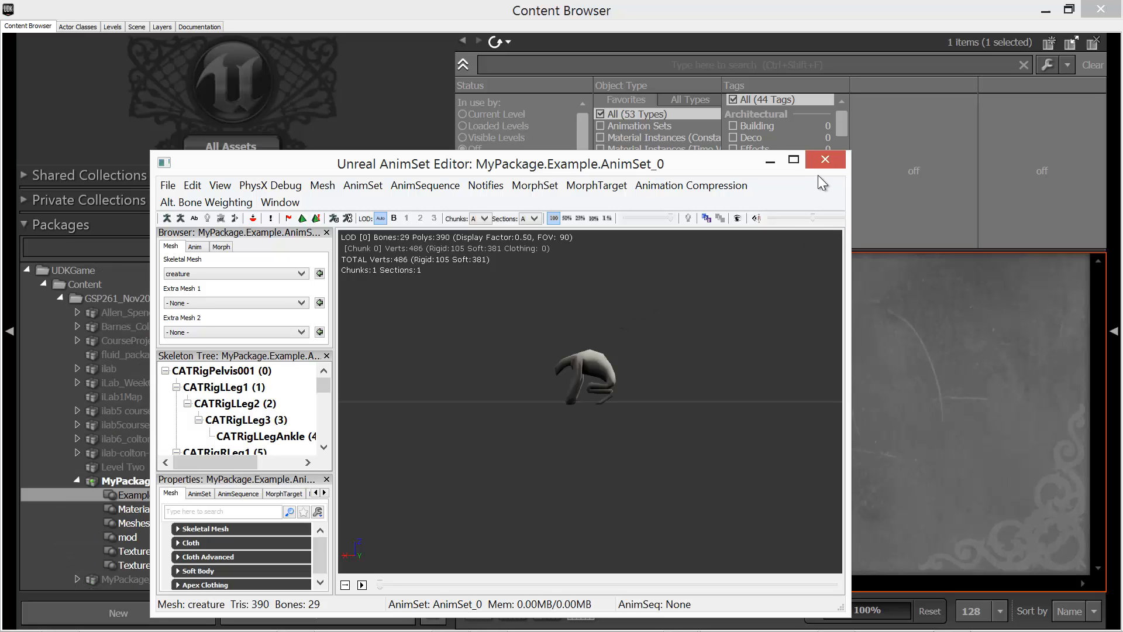
# Step: Close the AnimSet Editor and look through the Example, Materials, Meshes, mod, Texture and Textures groups of MyPackage
pyautogui.click(824, 160)
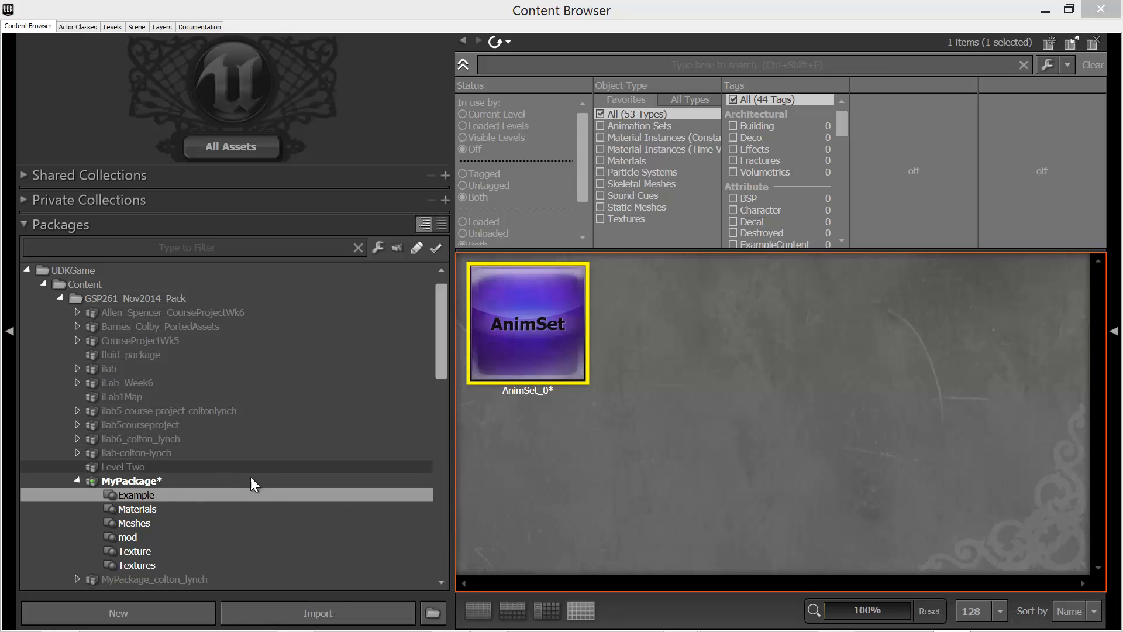
pyautogui.click(125, 480)
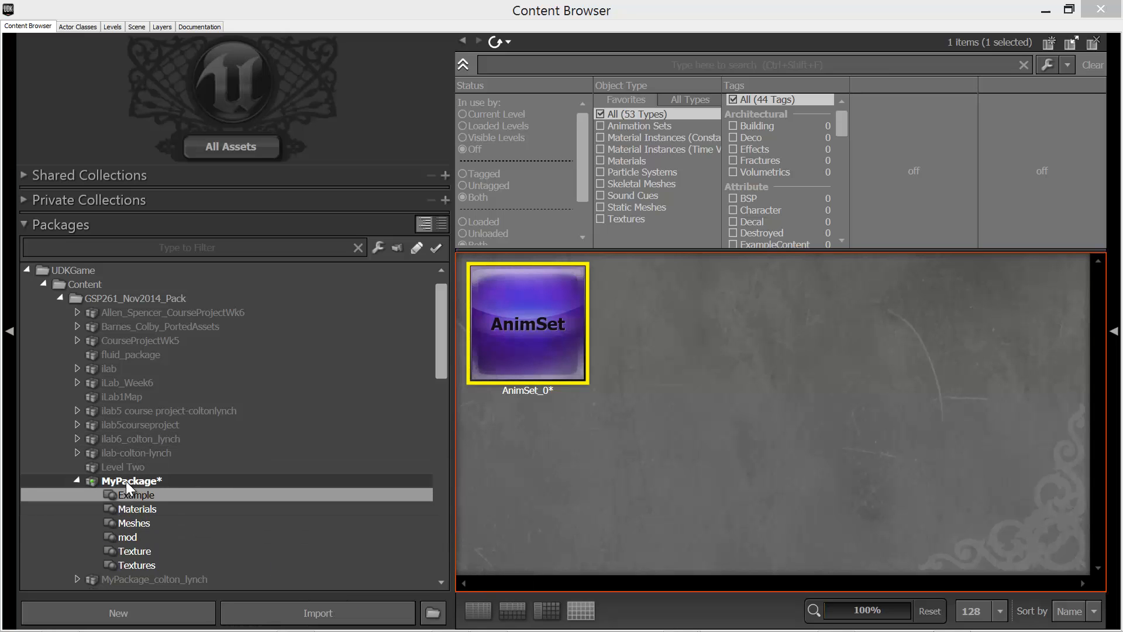
pyautogui.click(128, 498)
pyautogui.click(131, 508)
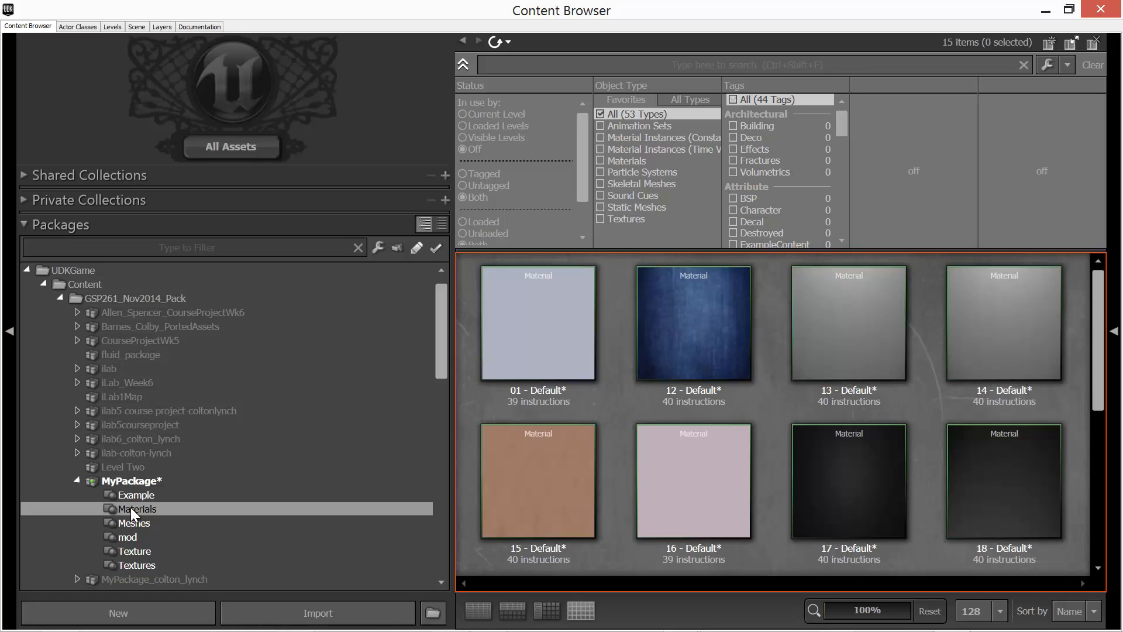
pyautogui.click(134, 522)
pyautogui.click(129, 537)
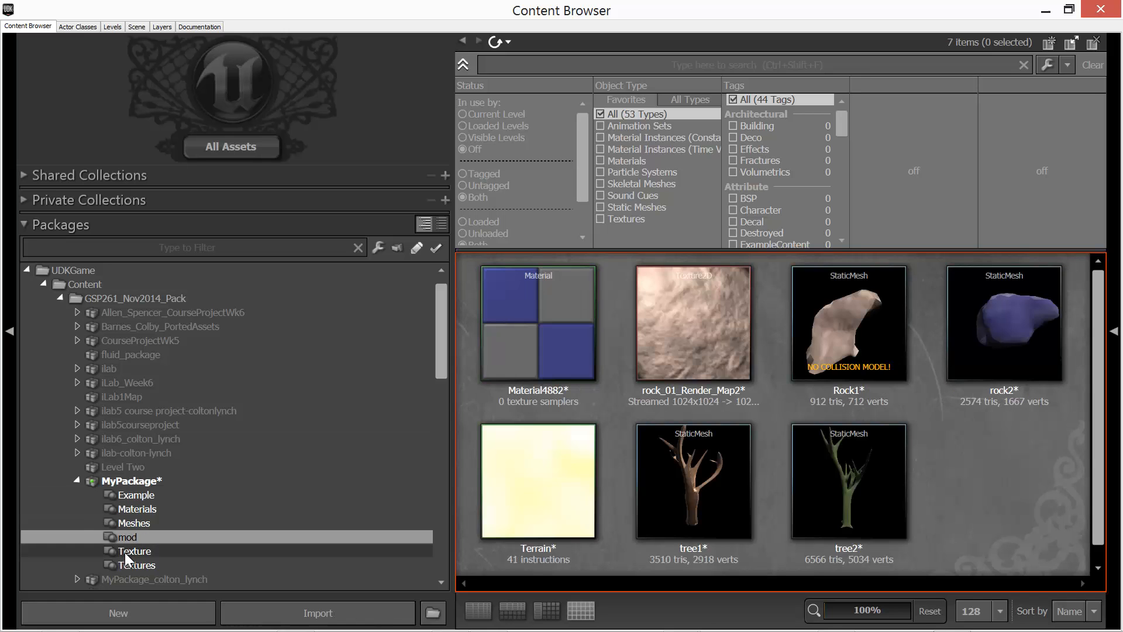
pyautogui.click(125, 552)
pyautogui.click(126, 565)
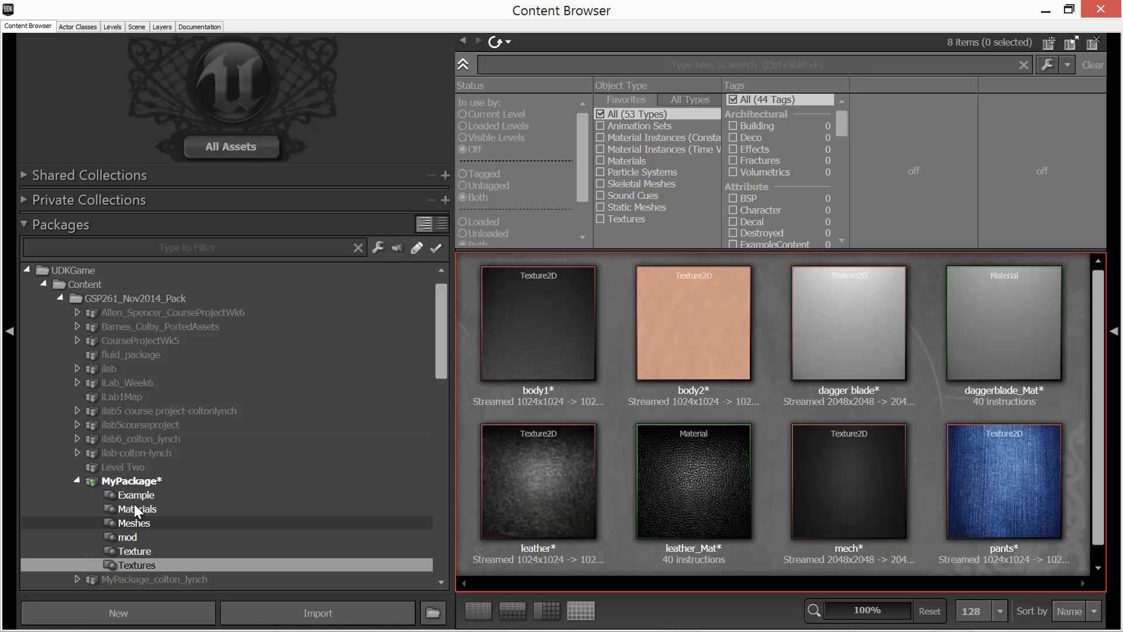
# Step: Save the MyPackage package
pyautogui.rightClick(111, 480)
pyautogui.click(160, 262)
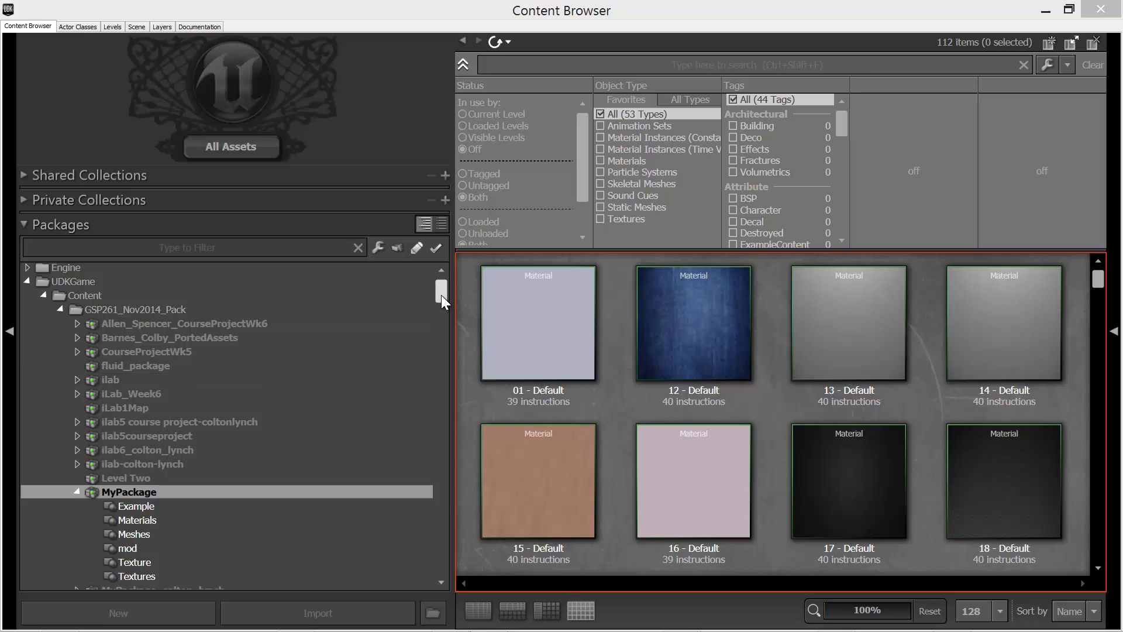
pyautogui.moveTo(441, 295); pyautogui.dragTo(440, 314)
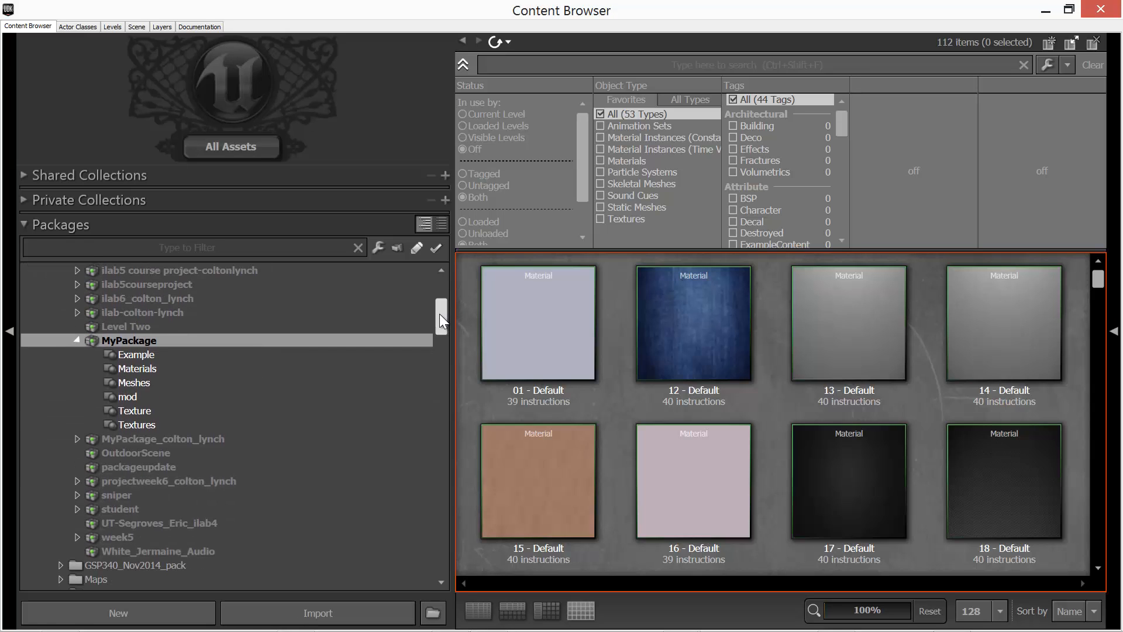
# Step: Examine the commands offered for MyPackage and for all six of its groups selected together
pyautogui.click(135, 369)
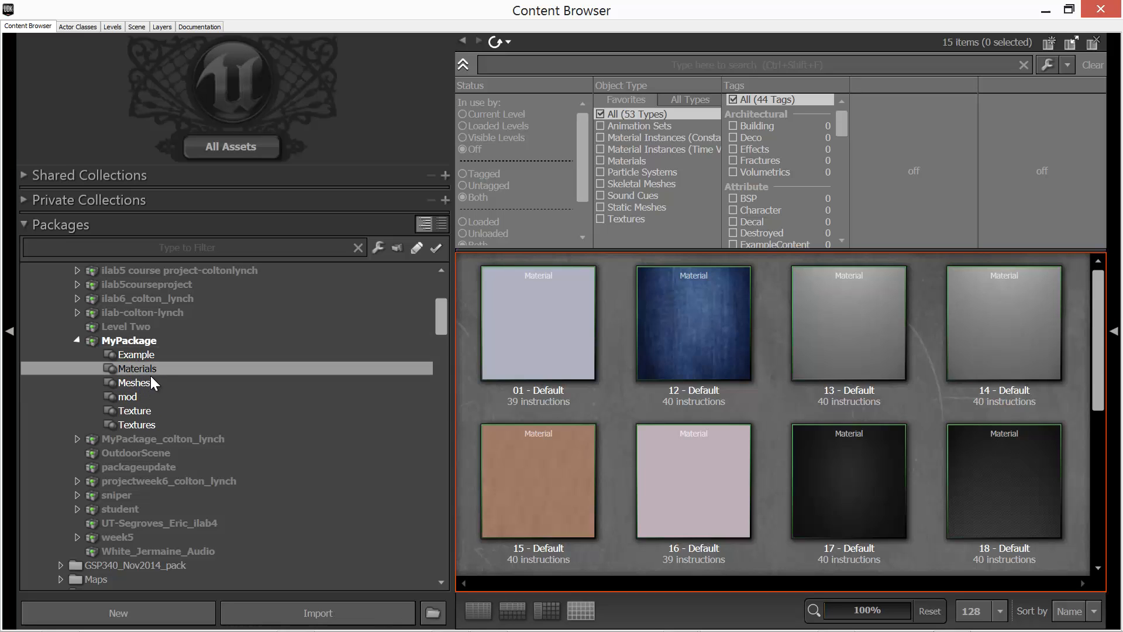
pyautogui.click(135, 343)
pyautogui.rightClick(134, 342)
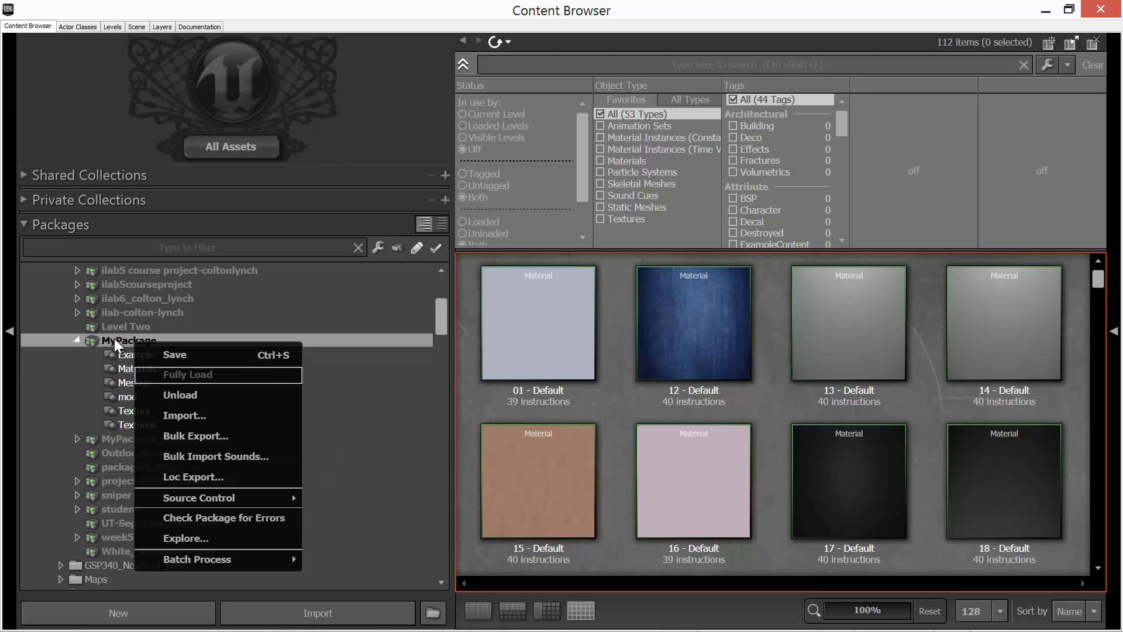
pyautogui.click(94, 338)
pyautogui.click(145, 352)
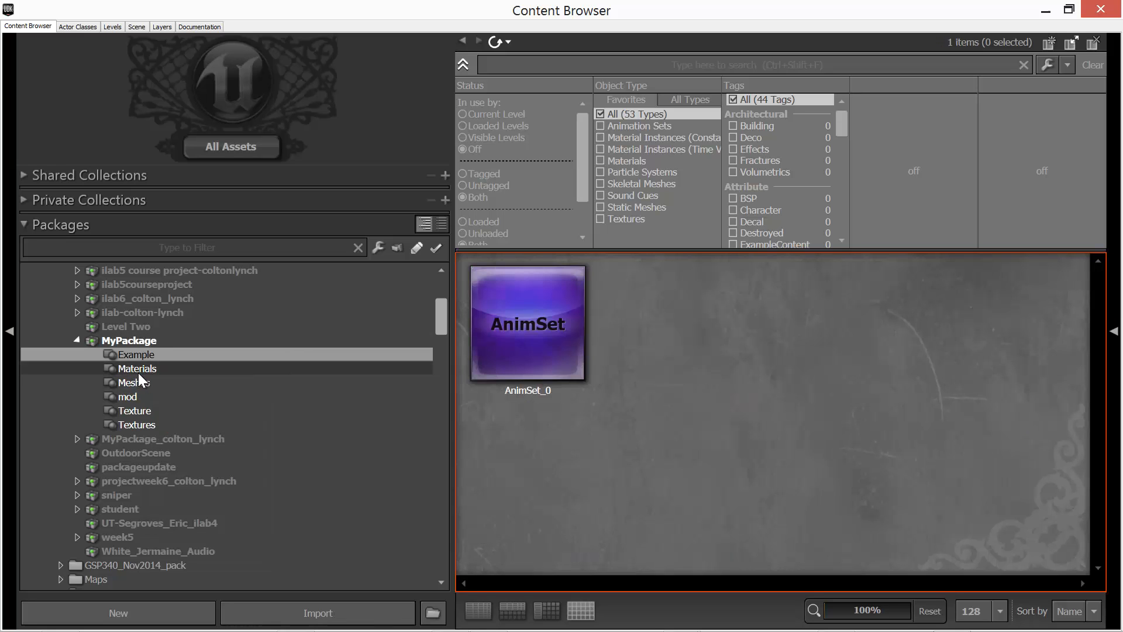
pyautogui.keyDown('ctrl'); pyautogui.click(138, 373); pyautogui.keyUp('ctrl')
pyautogui.keyDown('ctrl'); pyautogui.click(138, 378); pyautogui.keyUp('ctrl')
pyautogui.keyDown('ctrl'); pyautogui.click(135, 397); pyautogui.keyUp('ctrl')
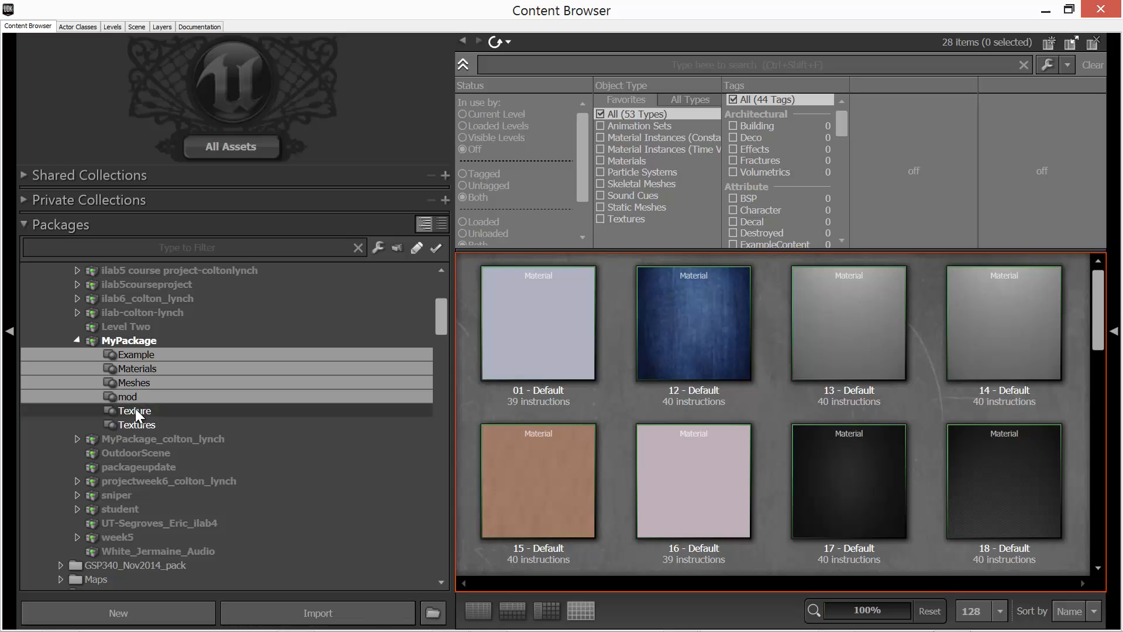
pyautogui.keyDown('ctrl'); pyautogui.click(135, 409); pyautogui.keyUp('ctrl')
pyautogui.keyDown('ctrl'); pyautogui.click(138, 424); pyautogui.keyUp('ctrl')
pyautogui.rightClick(138, 424)
pyautogui.moveTo(147, 408)
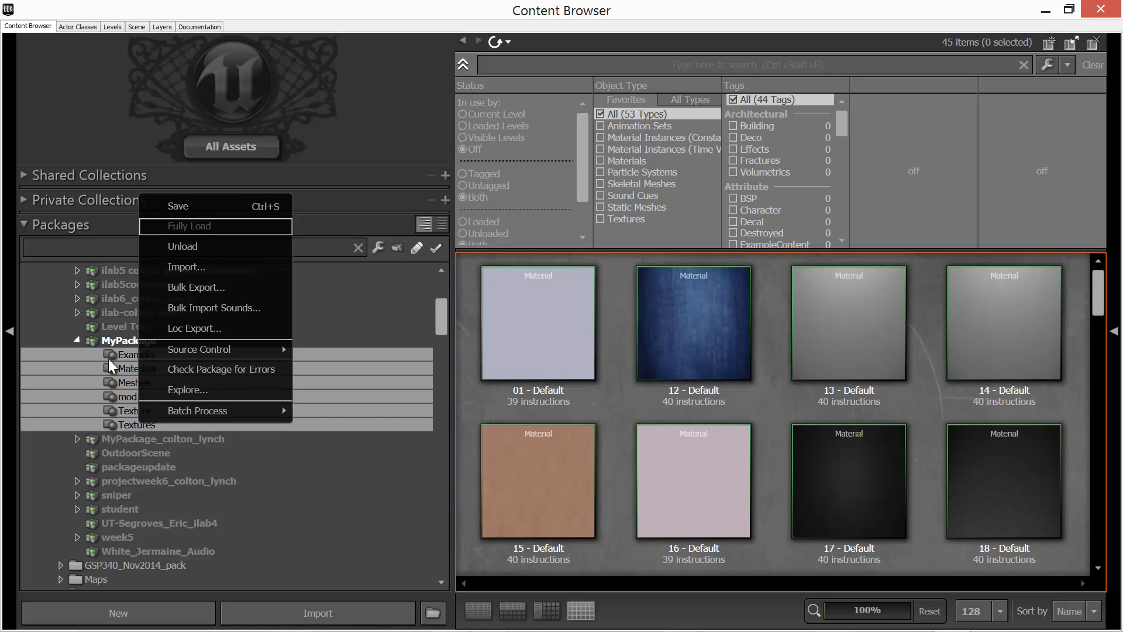
# Step: Check the commands offered for the Example group and the Materials group individually
pyautogui.click(126, 353)
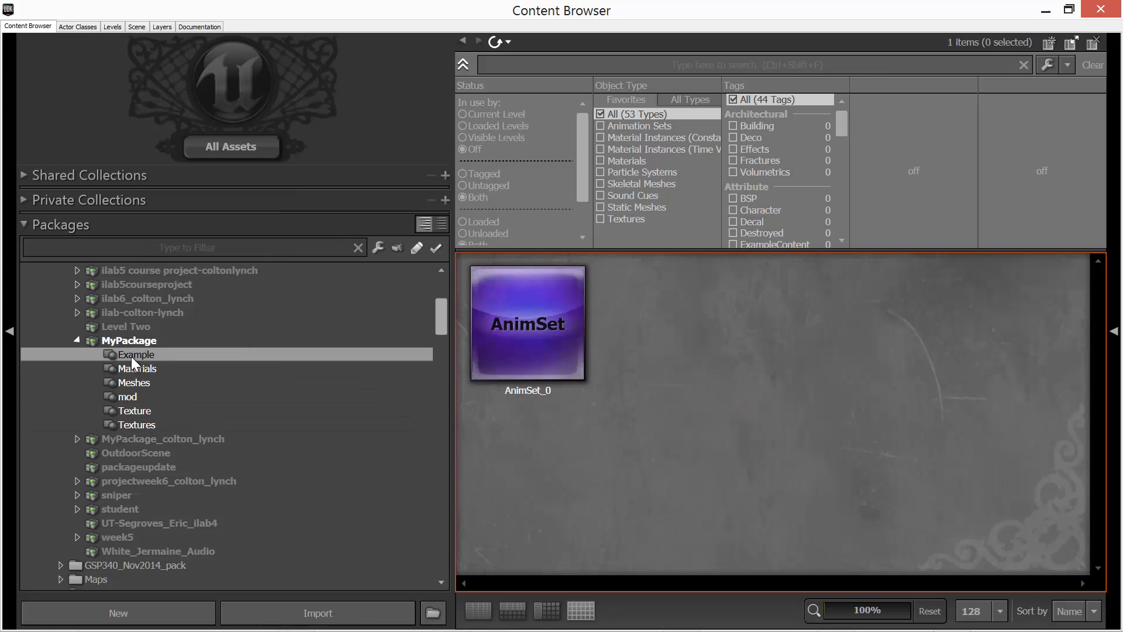
pyautogui.rightClick(129, 352)
pyautogui.click(121, 367)
pyautogui.click(120, 352)
pyautogui.click(126, 365)
pyautogui.rightClick(127, 364)
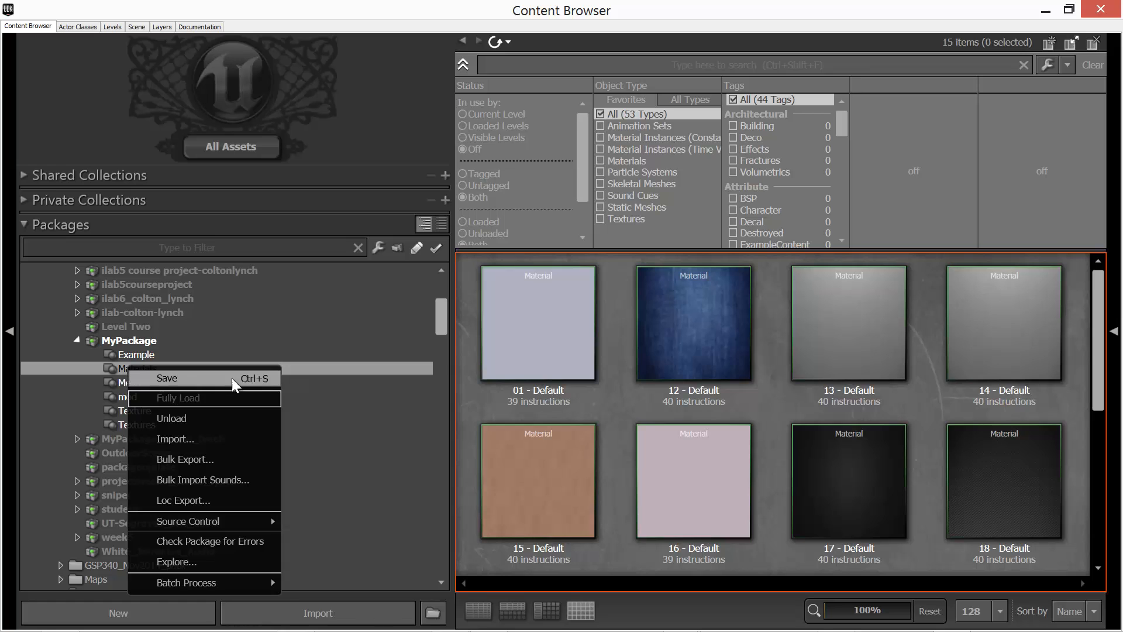
pyautogui.click(110, 368)
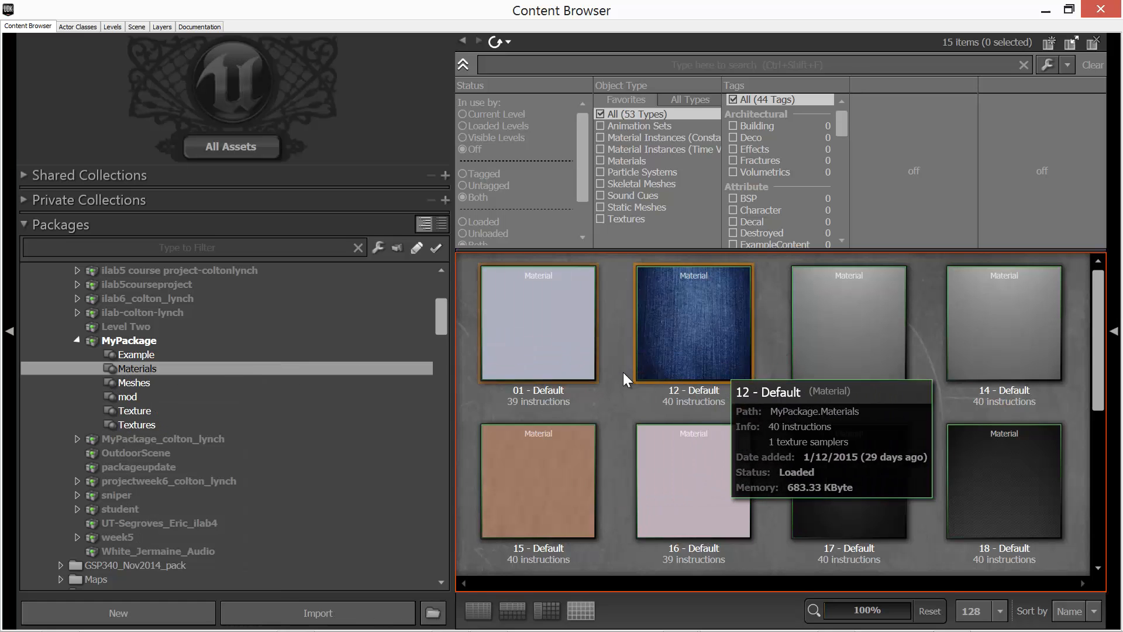
# Step: Select all materials in MyPackage's Materials group and look at the Move or Rename command
pyautogui.click(563, 323)
pyautogui.moveTo(1099, 404); pyautogui.dragTo(1099, 546)
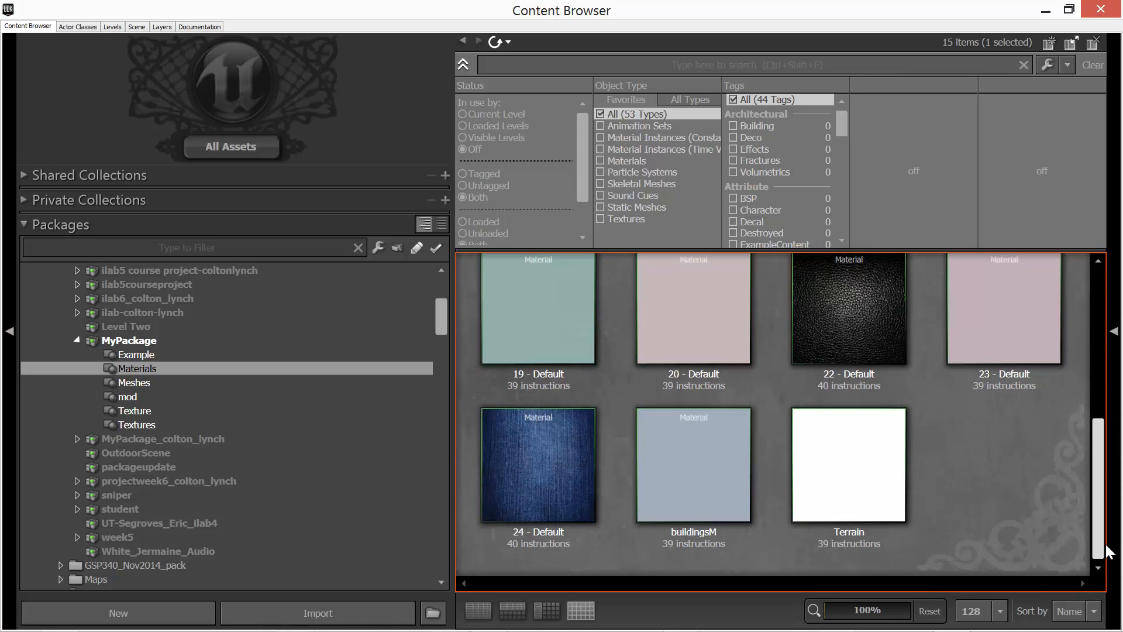
pyautogui.keyDown('shift'); pyautogui.click(818, 483); pyautogui.keyUp('shift')
pyautogui.rightClick(823, 462)
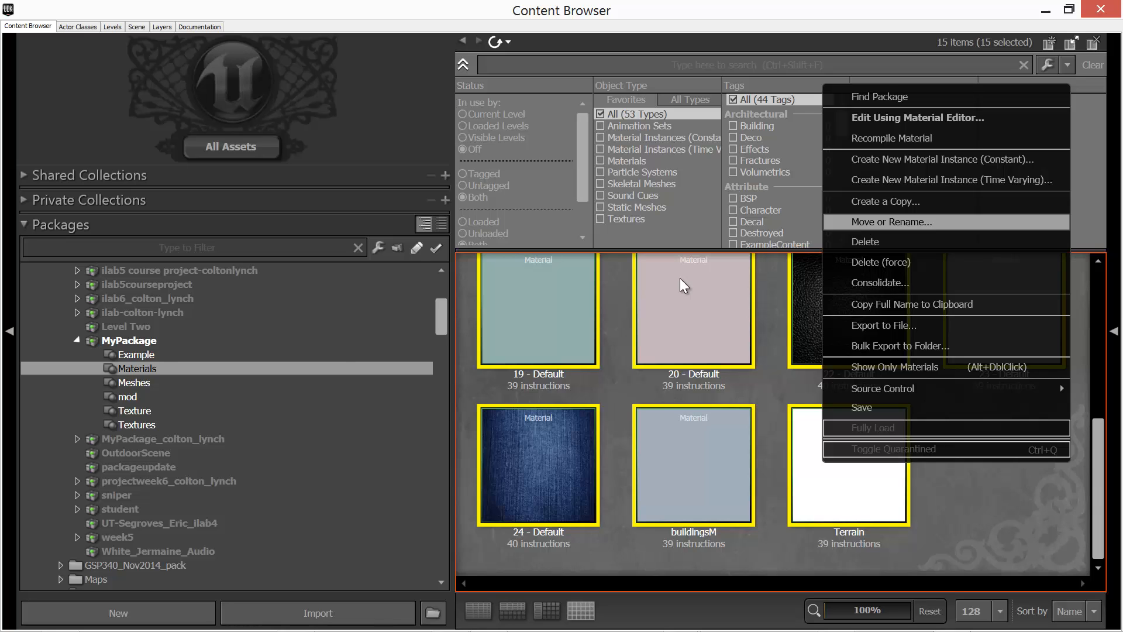
# Step: Move all assets in MyPackage's Textures group to the package dmanns_gsp261, keeping the grouping Textures
pyautogui.click(128, 424)
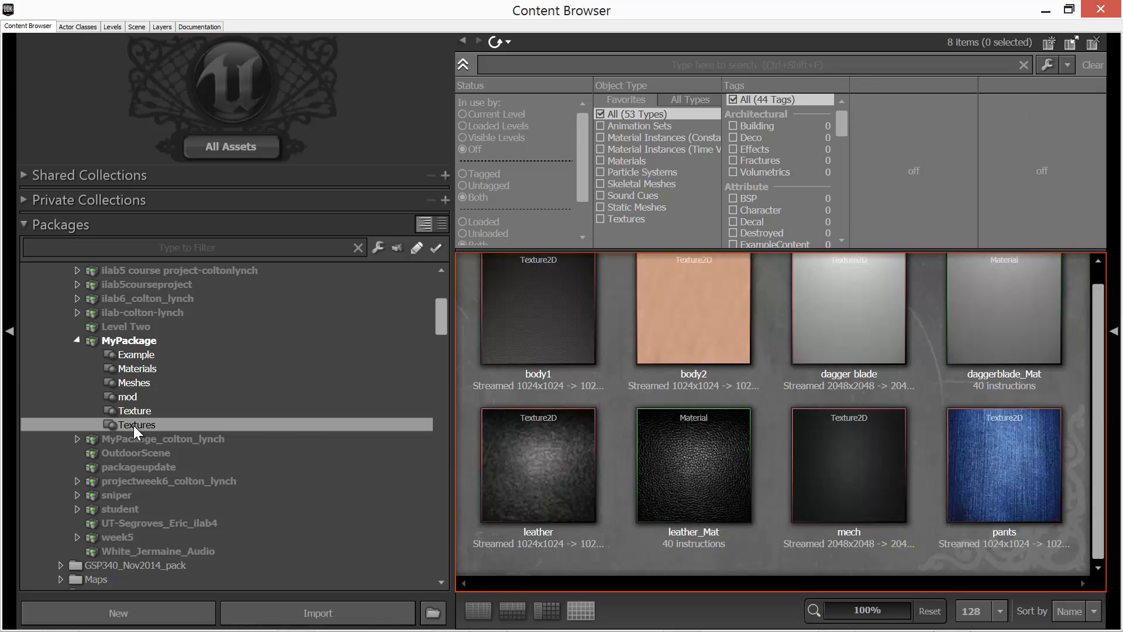
pyautogui.click(1097, 261)
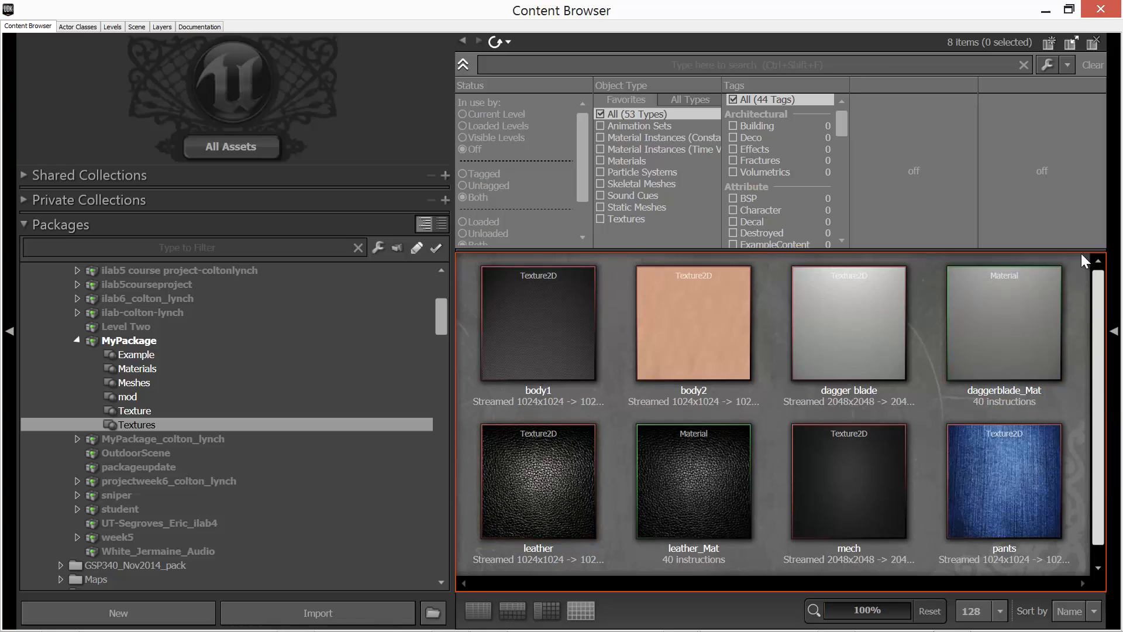
pyautogui.click(539, 350)
pyautogui.moveTo(1099, 365); pyautogui.dragTo(1099, 377)
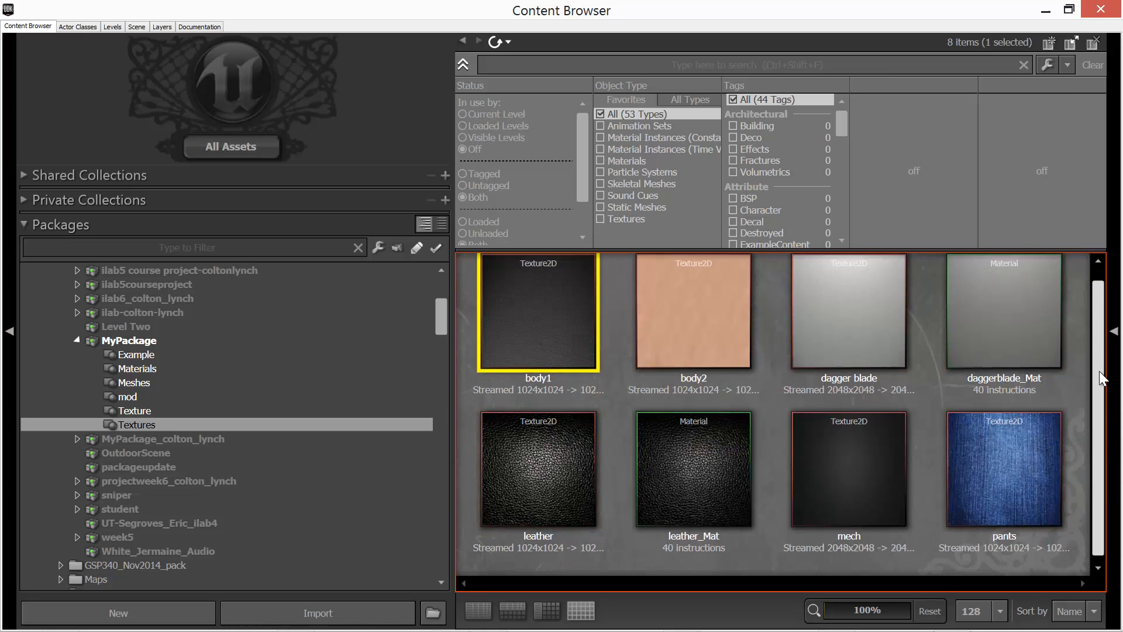
pyautogui.keyDown('shift'); pyautogui.click(983, 478); pyautogui.keyUp('shift')
pyautogui.rightClick(969, 454)
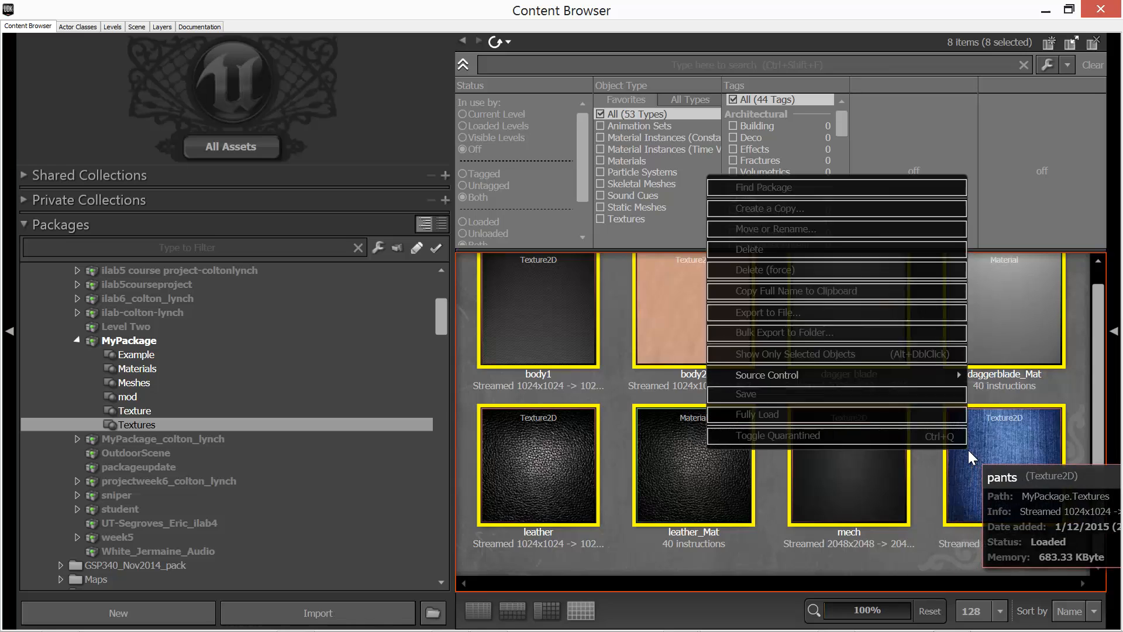
pyautogui.click(776, 229)
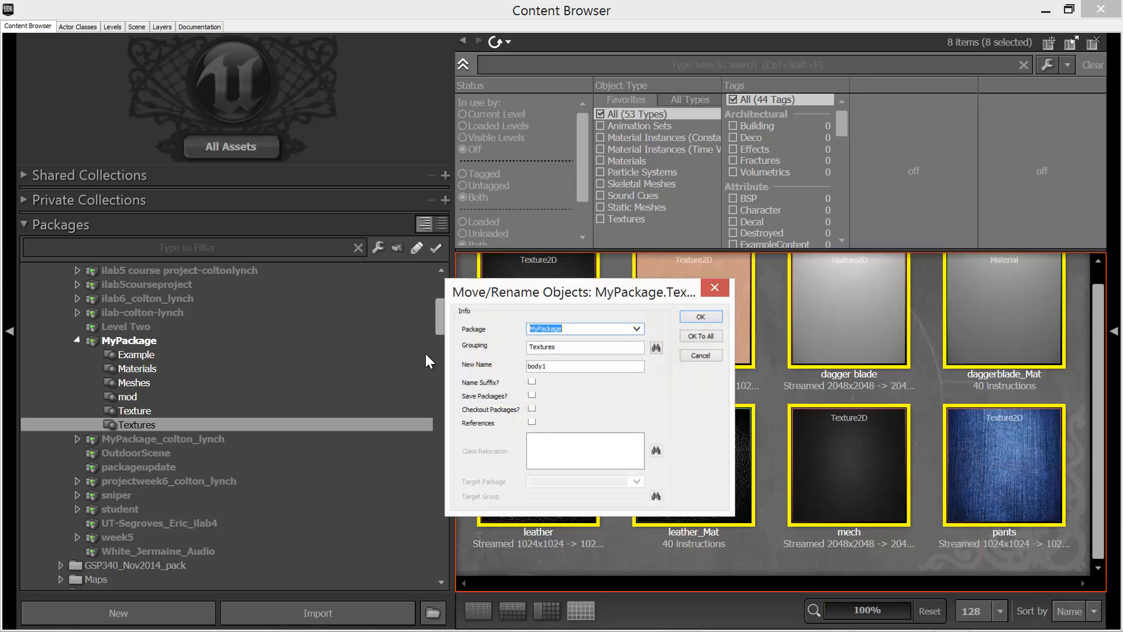
pyautogui.click(636, 330)
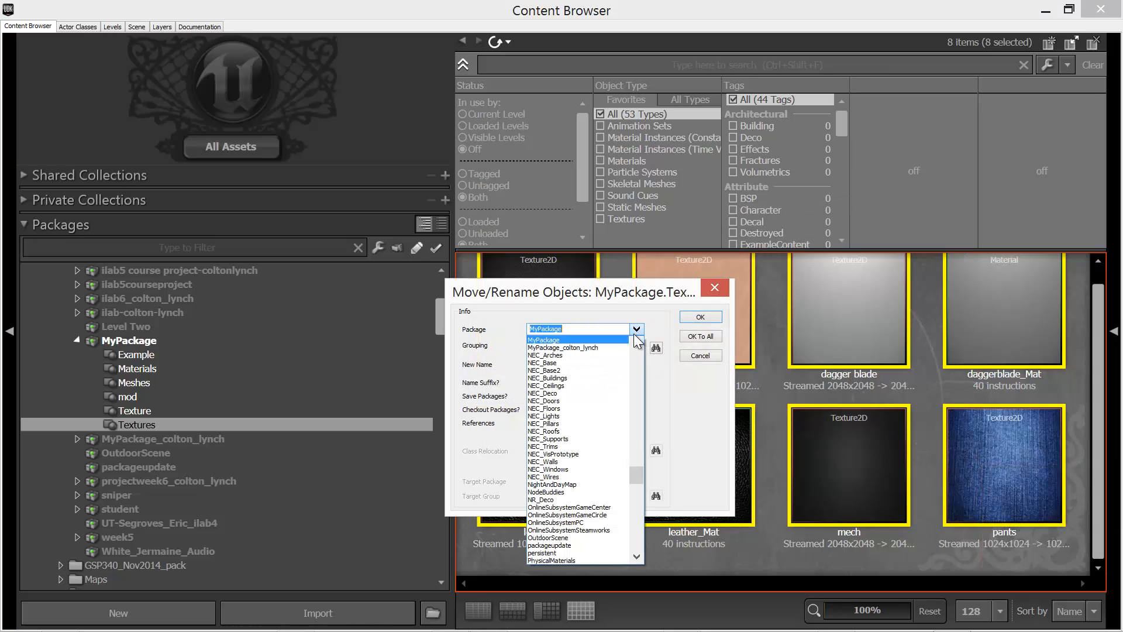
pyautogui.moveTo(634, 474); pyautogui.dragTo(641, 398)
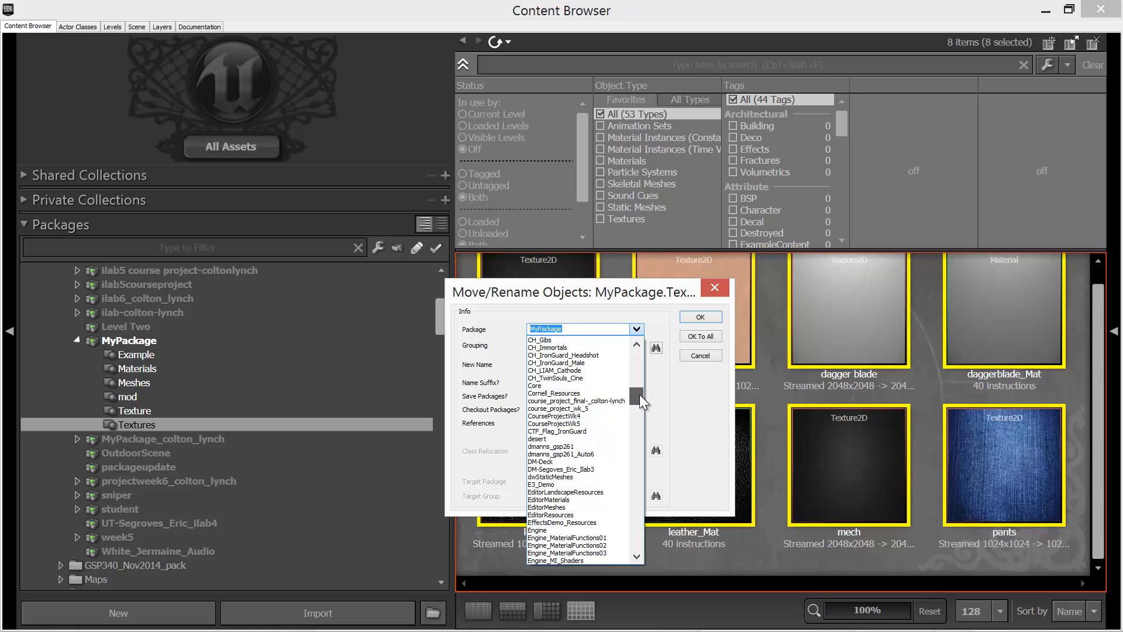
pyautogui.click(564, 447)
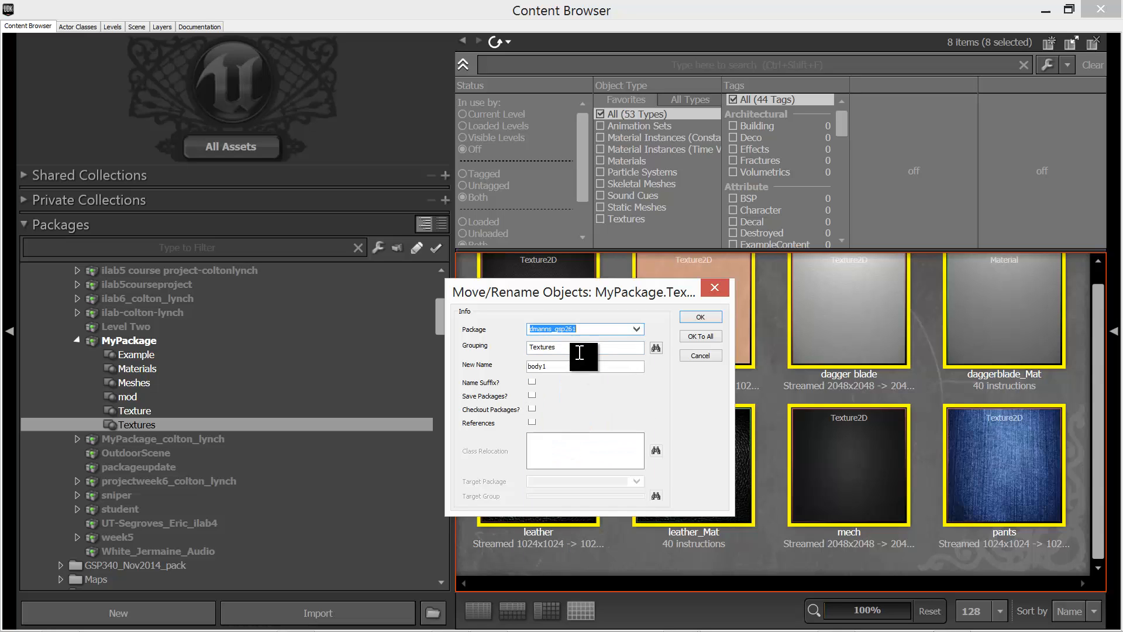
pyautogui.click(700, 338)
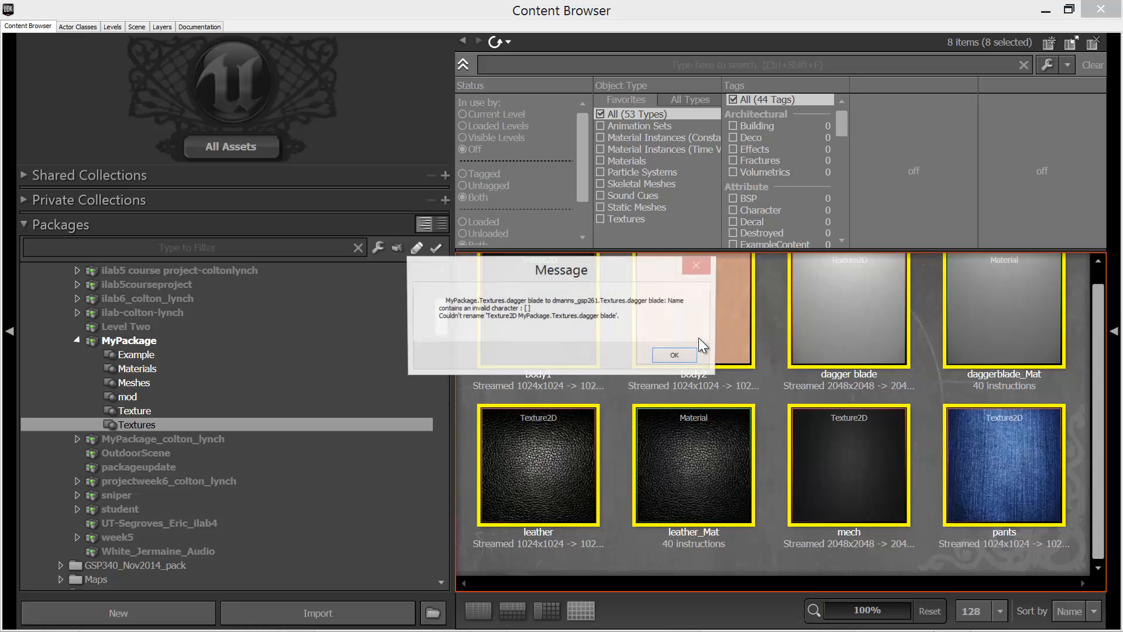
pyautogui.click(675, 355)
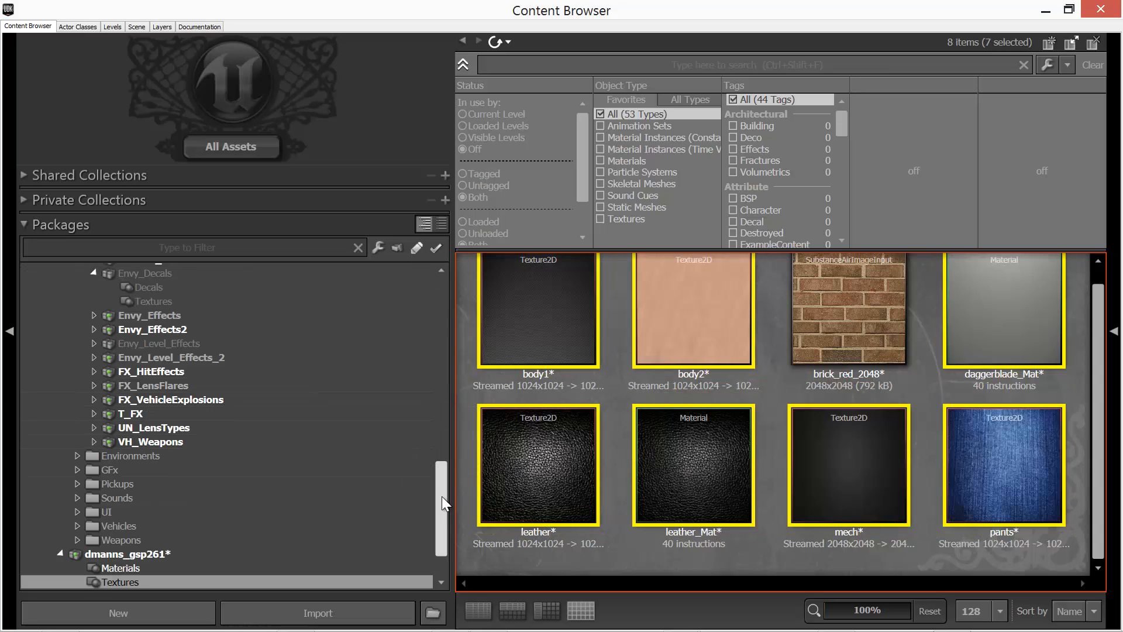
# Step: Review the moved assets in the Textures group and save the dmanns_gsp261 package
pyautogui.scroll(-2, 444, 500)
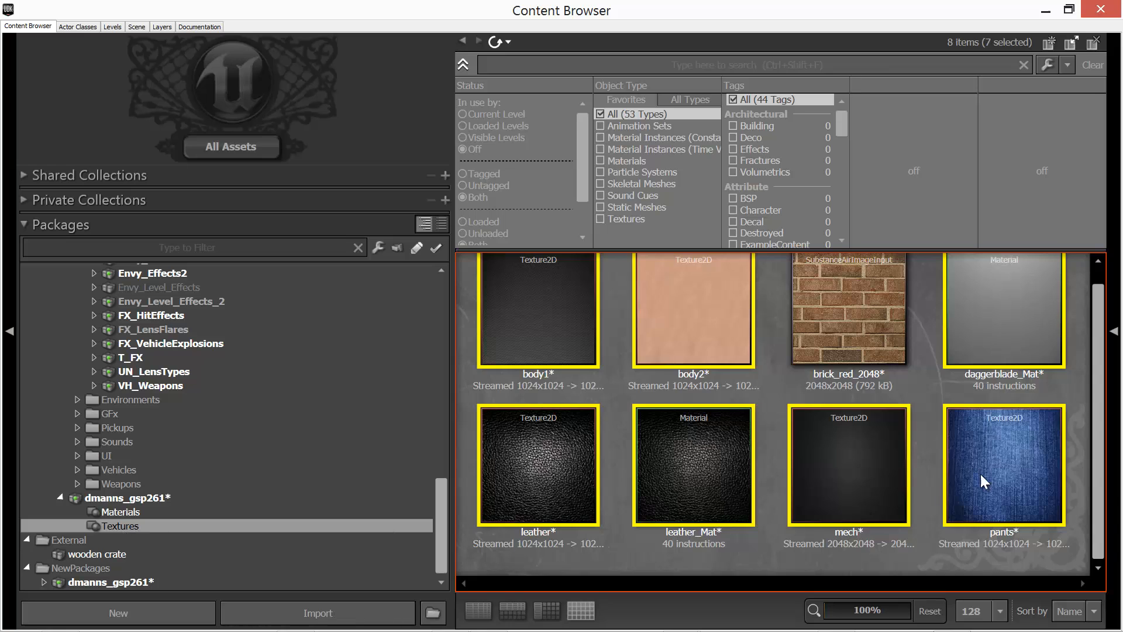
pyautogui.moveTo(1096, 395)
pyautogui.mouseDown()
pyautogui.moveTo(1080, 322)
pyautogui.moveTo(1081, 400)
pyautogui.mouseUp()
pyautogui.moveTo(528, 434); pyautogui.dragTo(231, 550)
pyautogui.rightClick(142, 497)
pyautogui.click(190, 276)
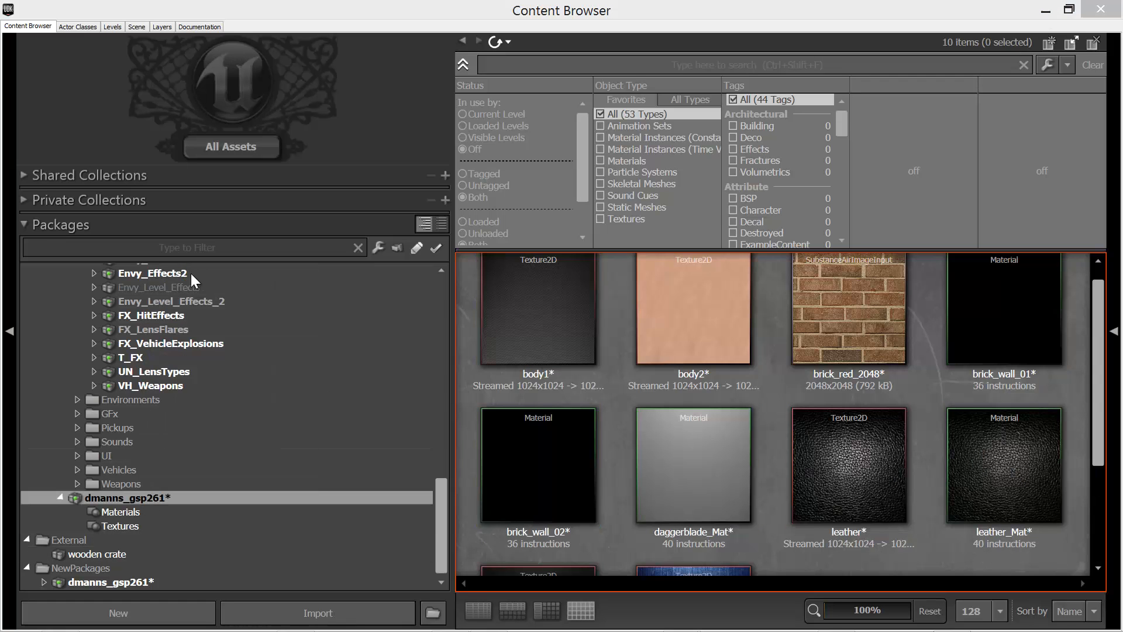
pyautogui.click(1045, 11)
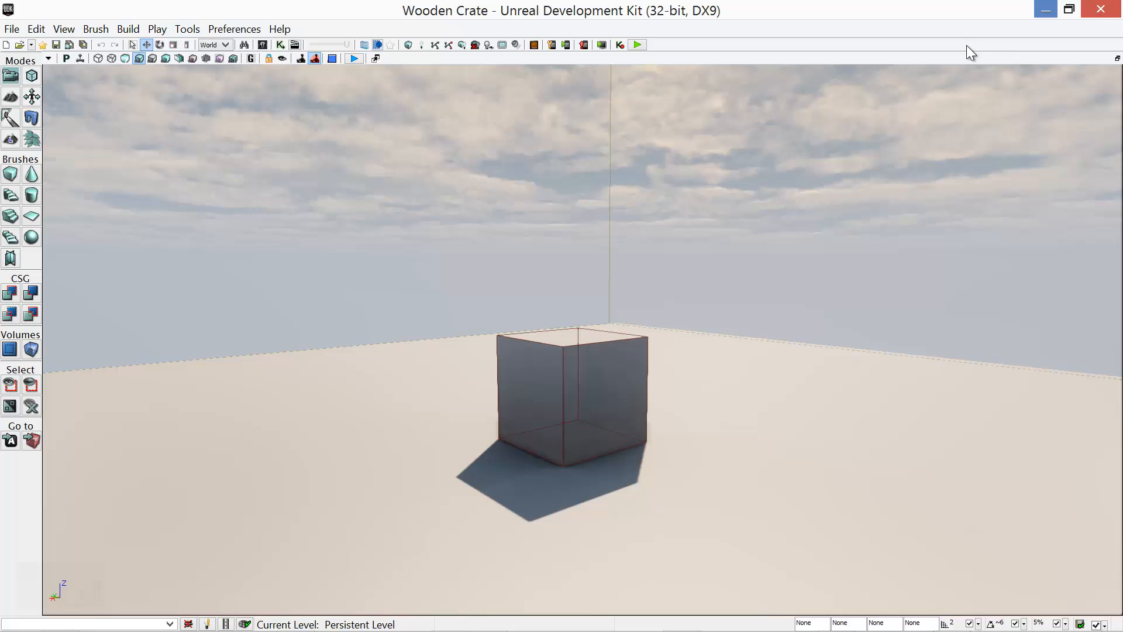
pyautogui.click(11, 29)
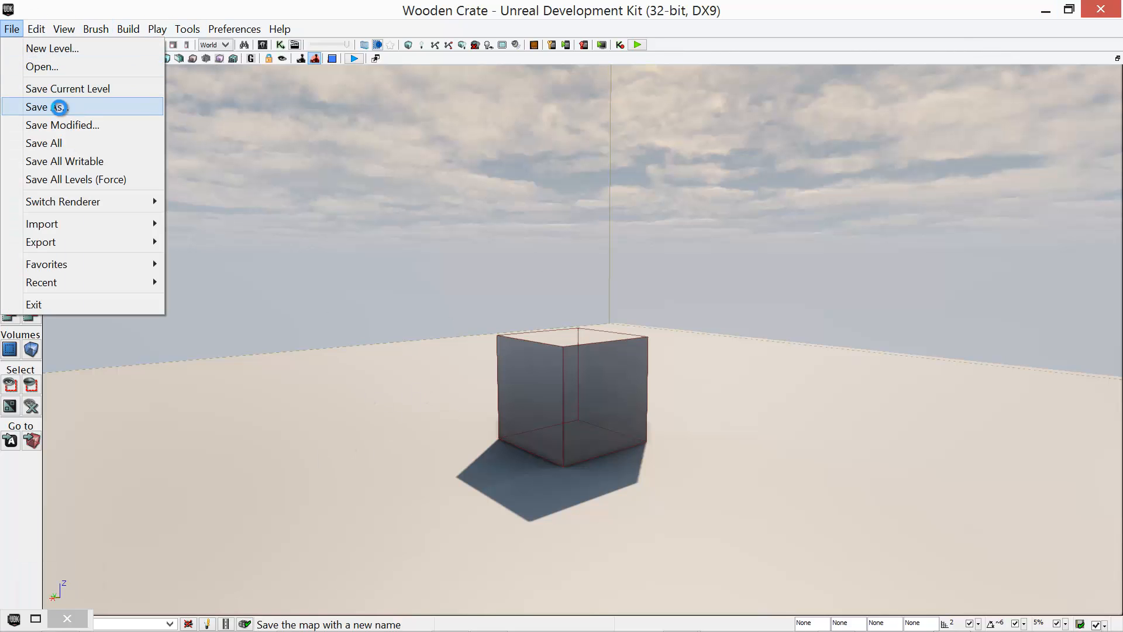
pyautogui.click(55, 106)
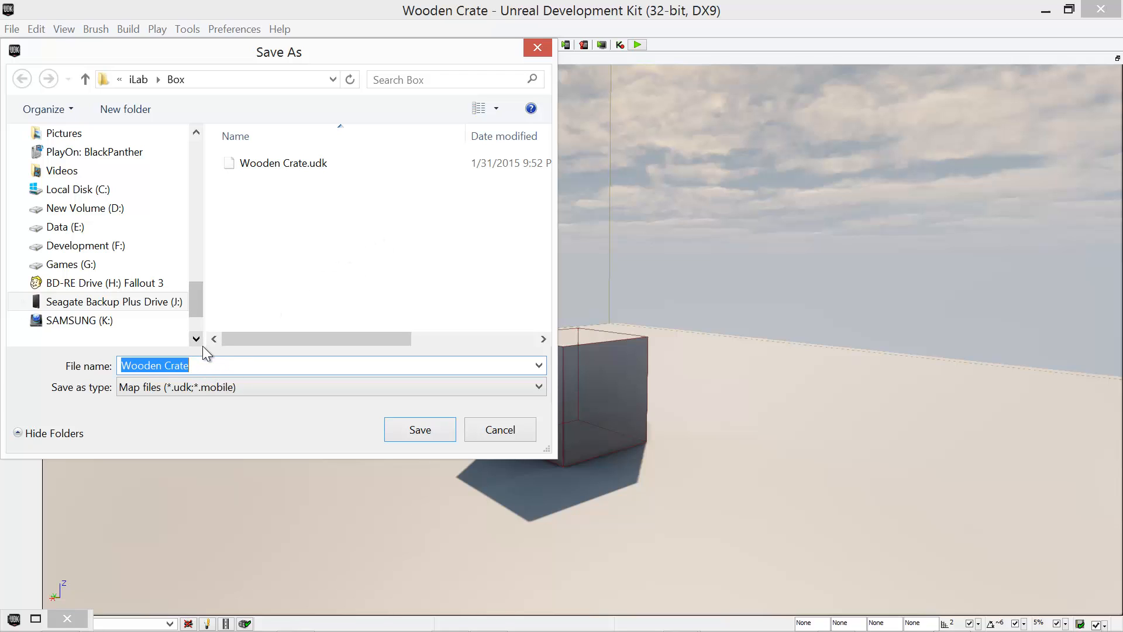
pyautogui.write('dmanns')
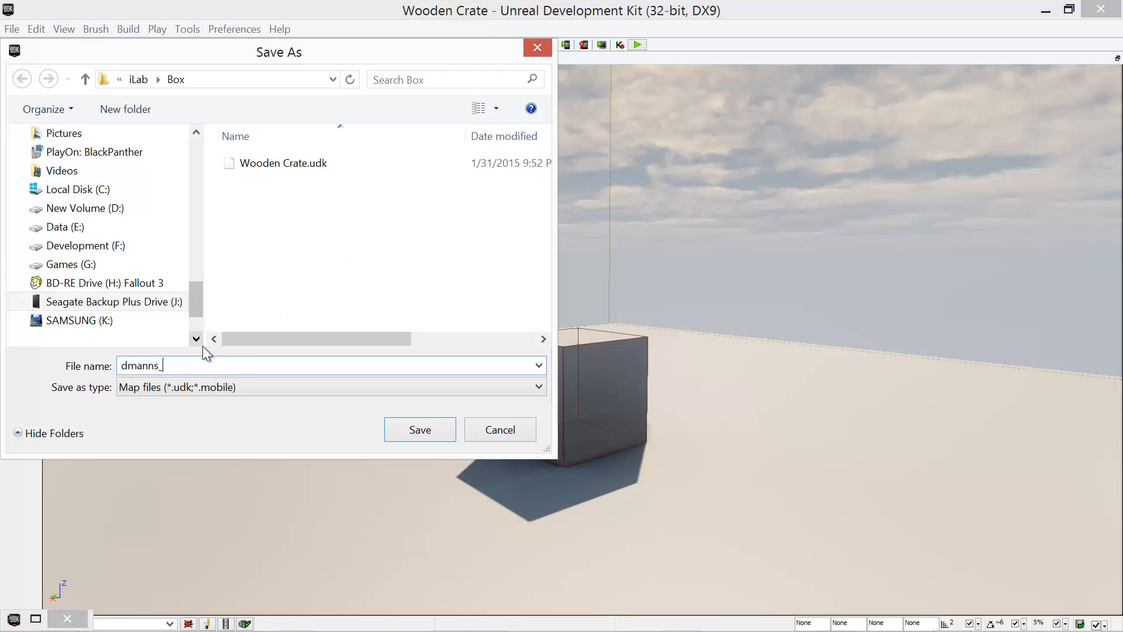
pyautogui.write('_d')
pyautogui.press('BackSpace')
pyautogui.write('gsp261')
pyautogui.click(428, 422)
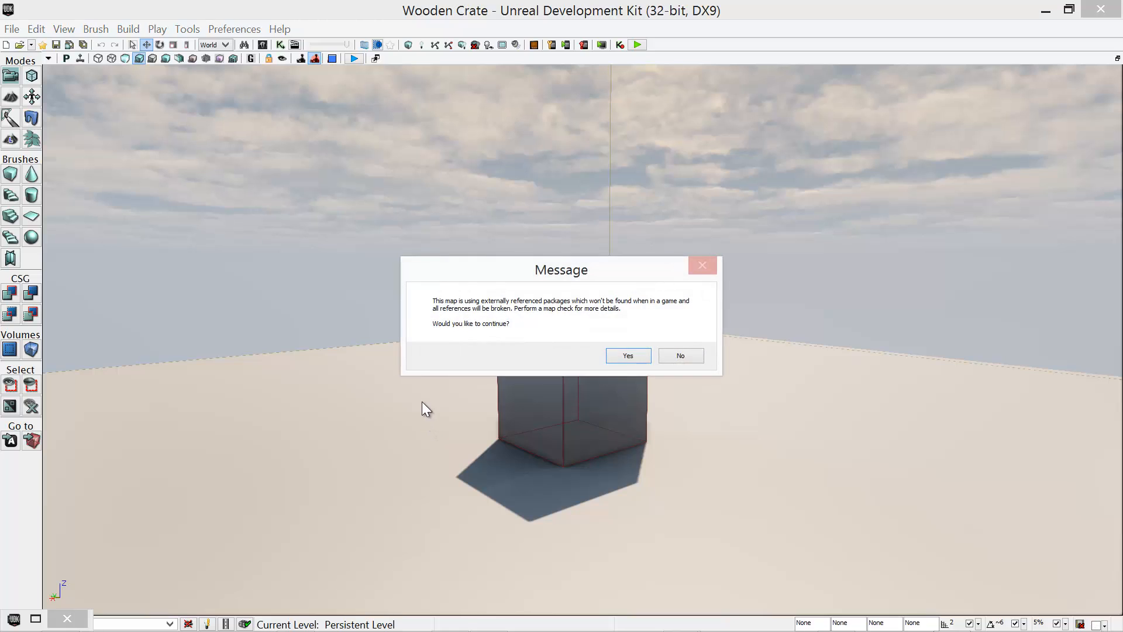
pyautogui.click(634, 354)
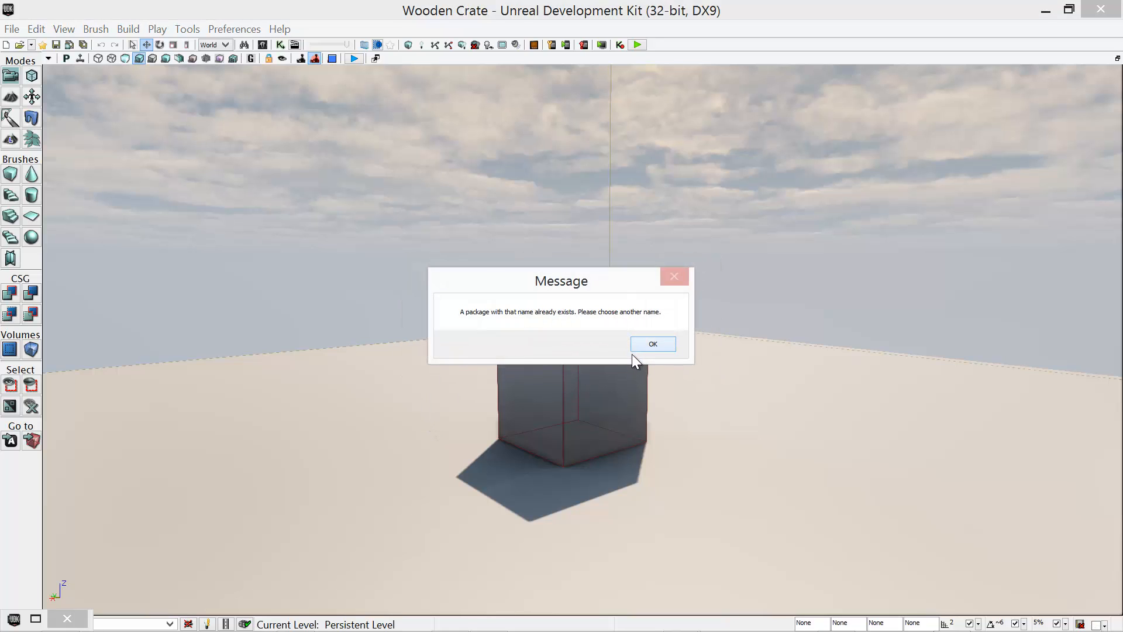
pyautogui.click(641, 340)
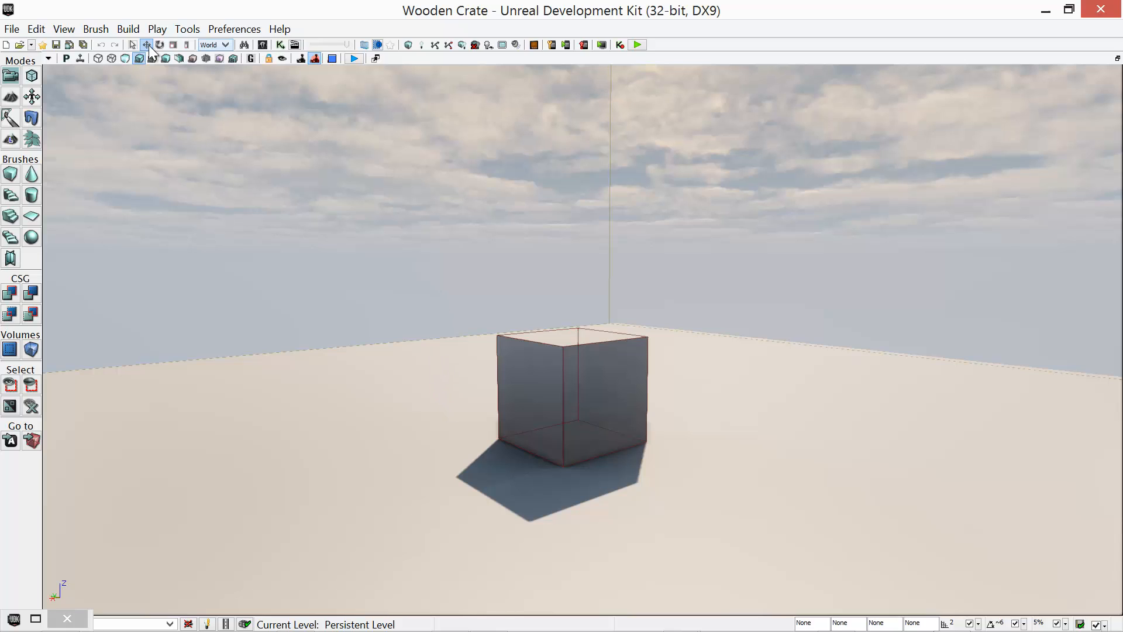
pyautogui.click(12, 29)
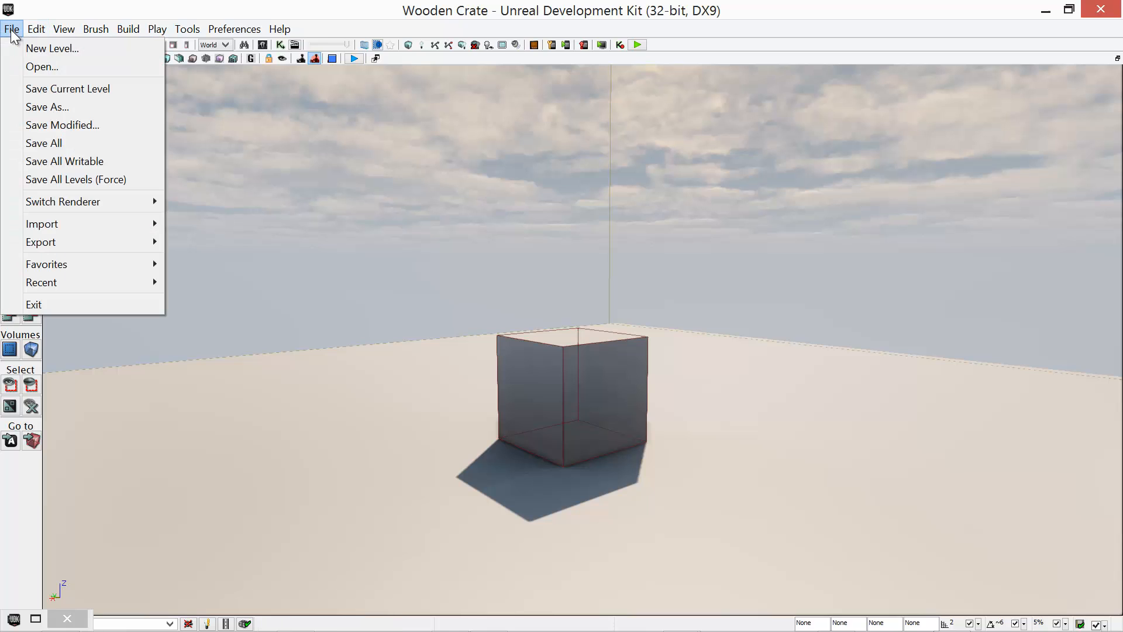
pyautogui.click(36, 67)
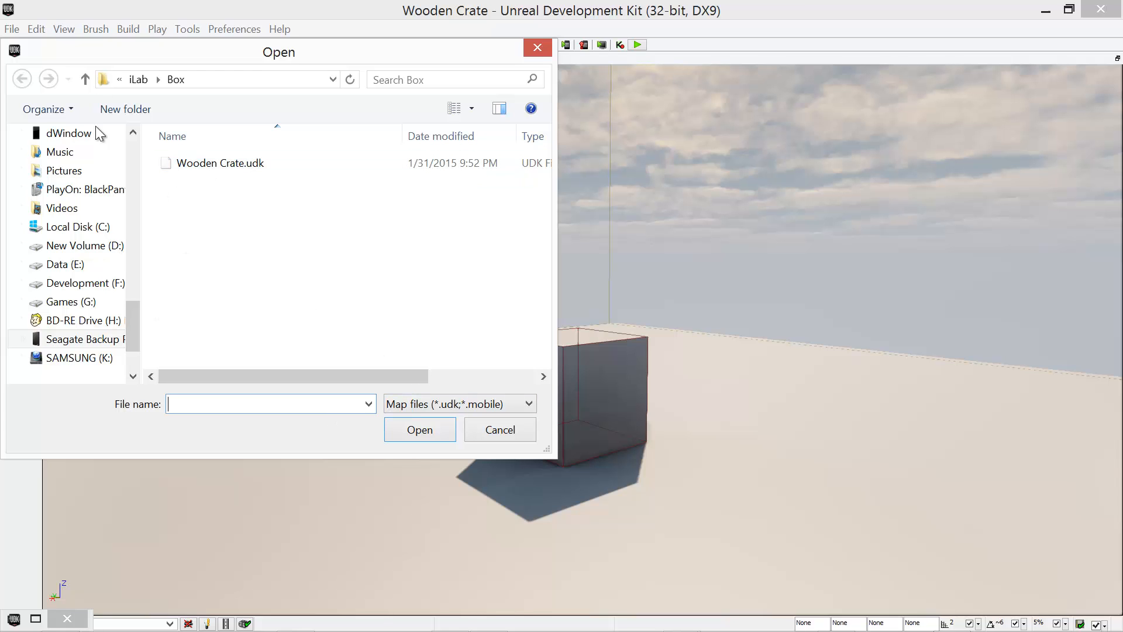
pyautogui.click(500, 430)
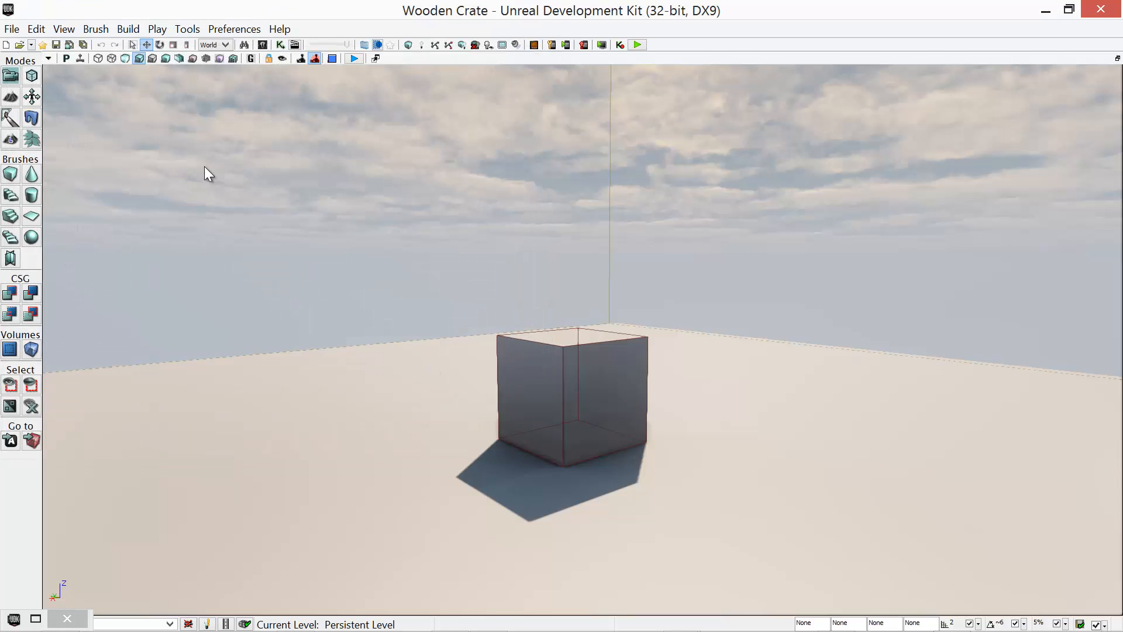
# Step: Create a new level from the Night Lighting map template
pyautogui.click(12, 29)
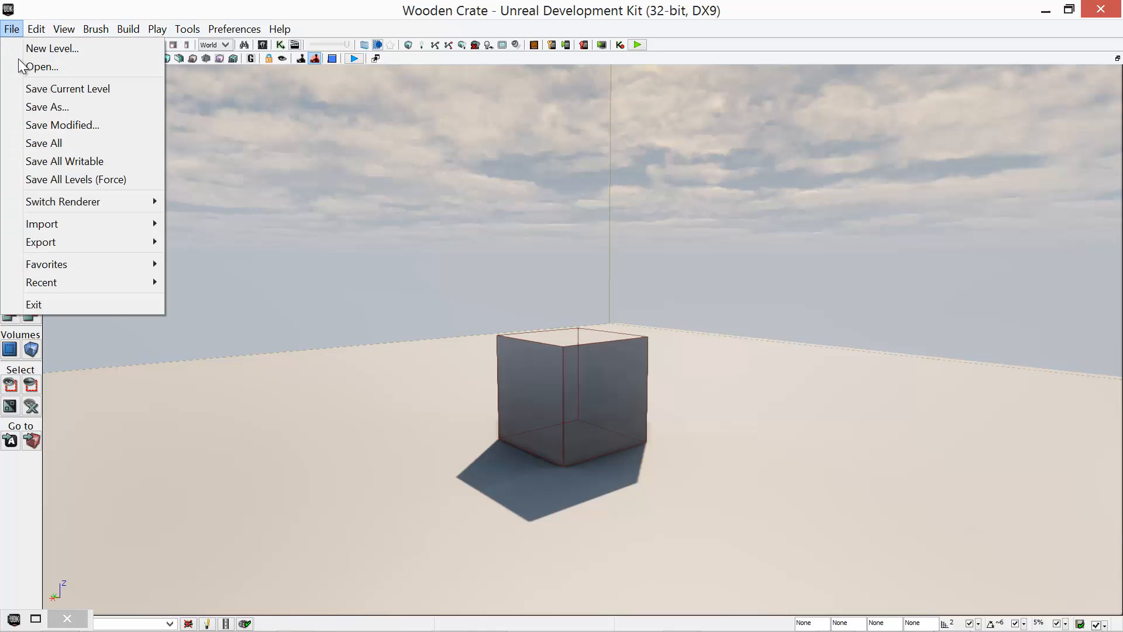
pyautogui.click(52, 48)
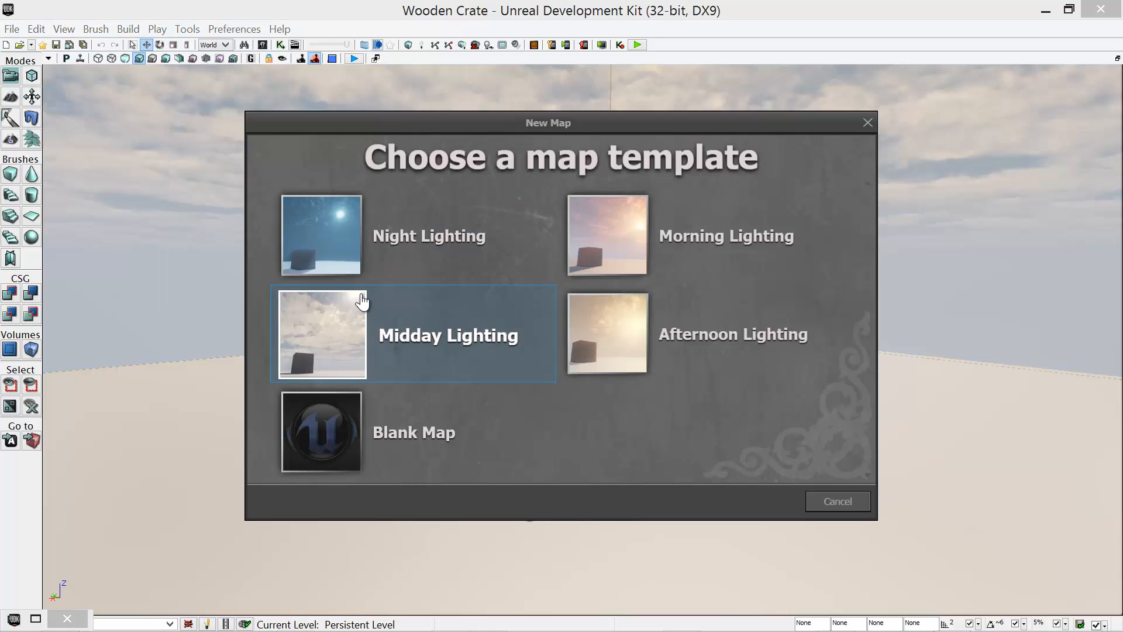
pyautogui.click(334, 260)
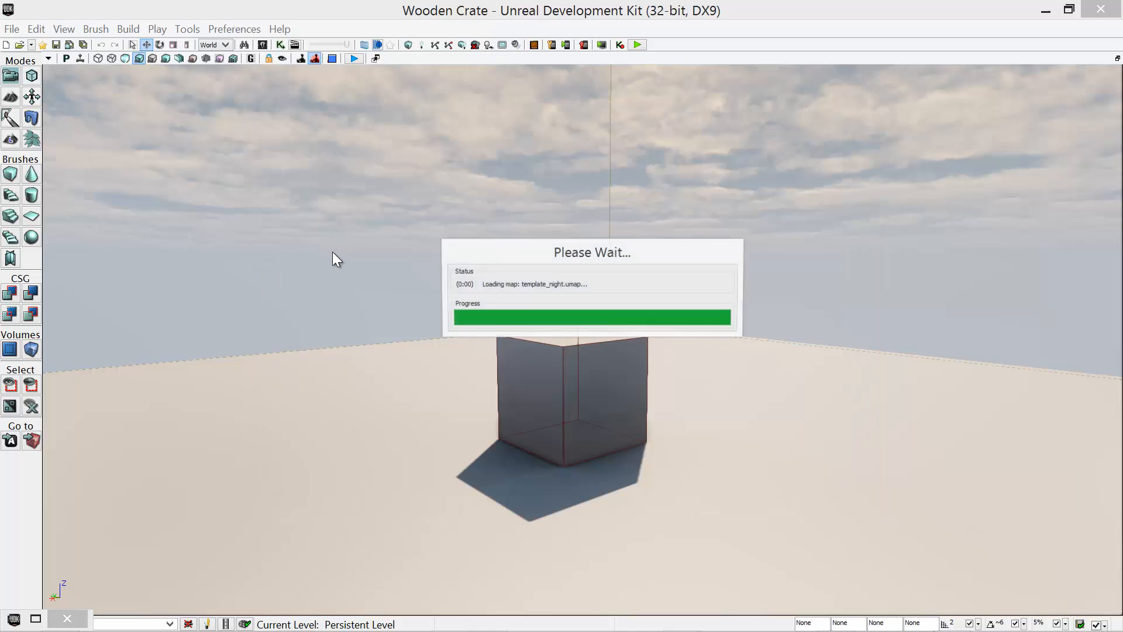
pyautogui.moveTo(454, 416); pyautogui.dragTo(354, 414, button='right')
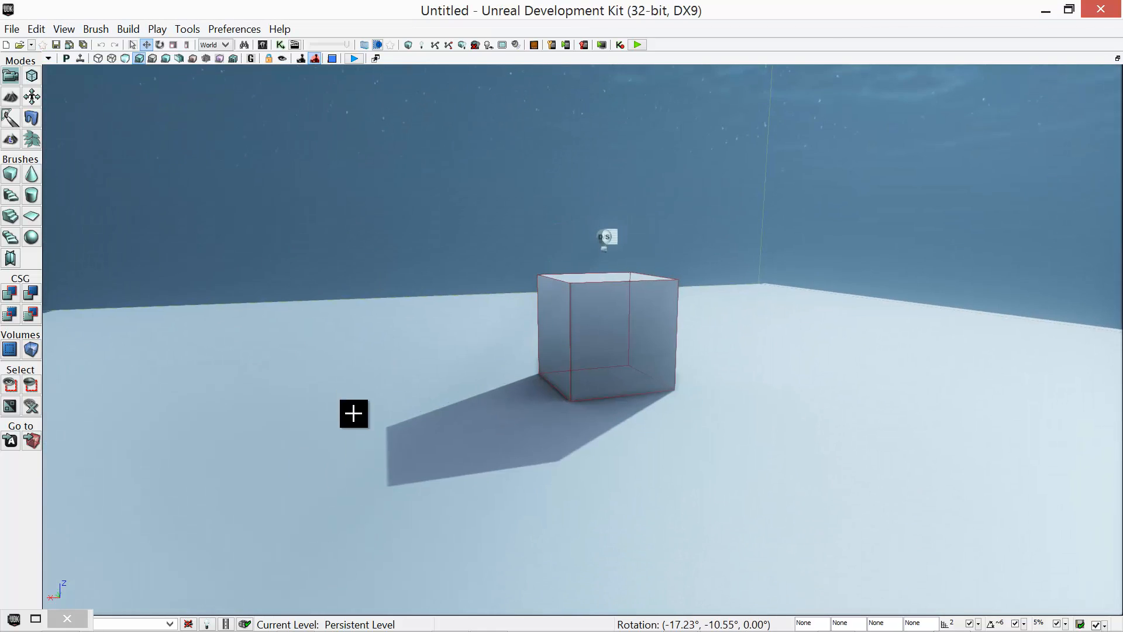
pyautogui.moveTo(354, 413); pyautogui.dragTo(363, 486)
pyautogui.moveTo(364, 486); pyautogui.dragTo(361, 406, button='middle')
# Step: Start saving the new level under a new name and browse to the folder F:\UDK\UDK-2014-08\UDKGame\Content\Maps
pyautogui.click(12, 29)
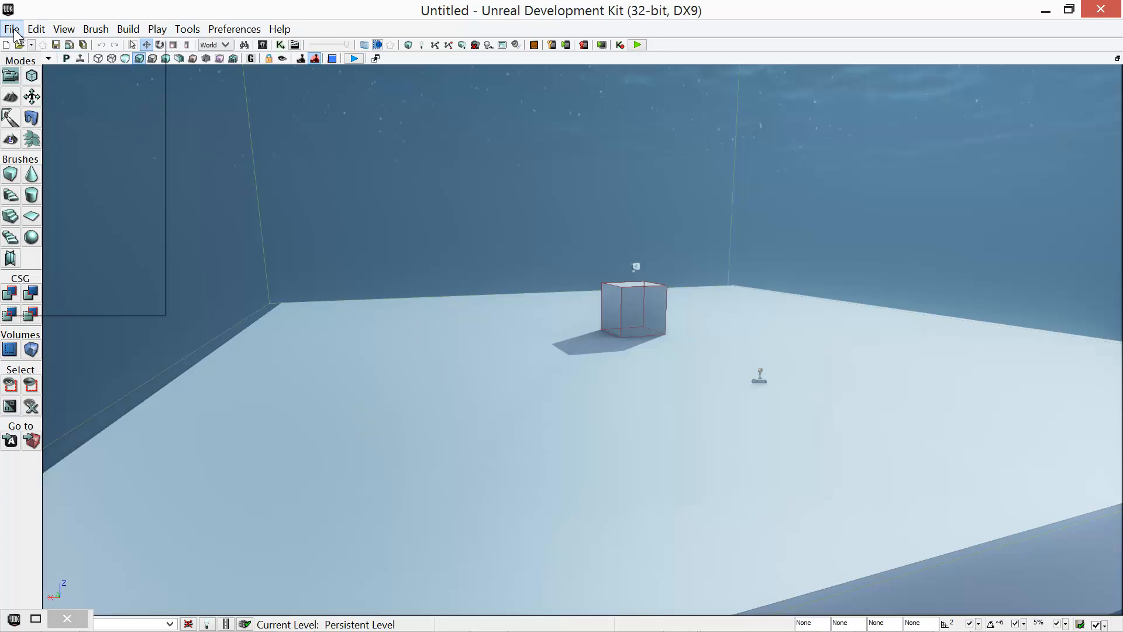
pyautogui.click(56, 104)
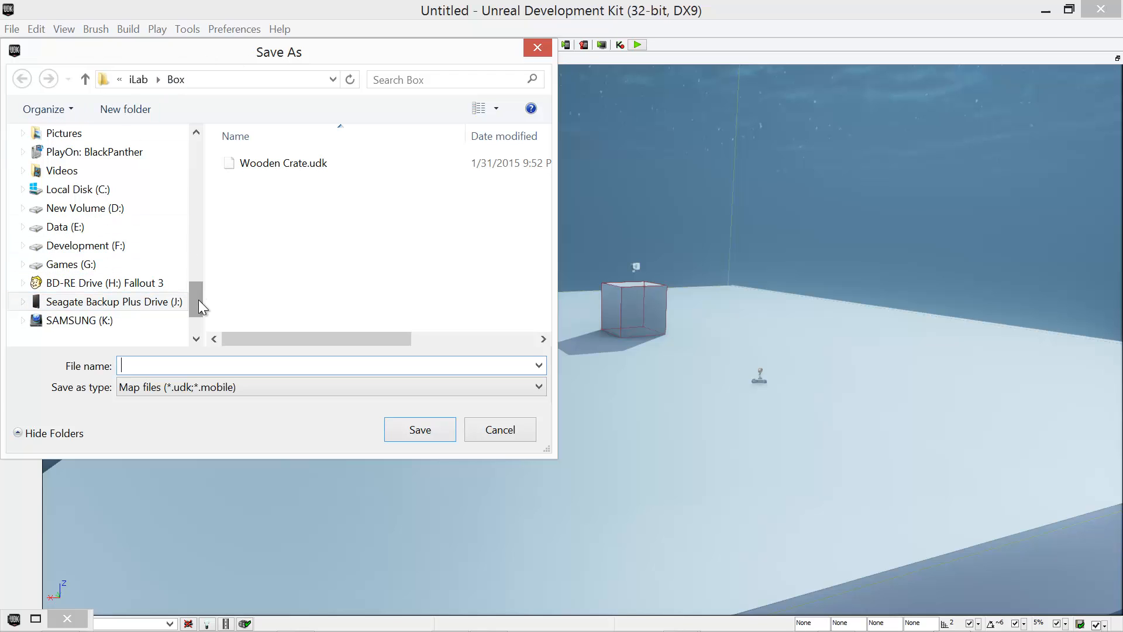
pyautogui.click(135, 245)
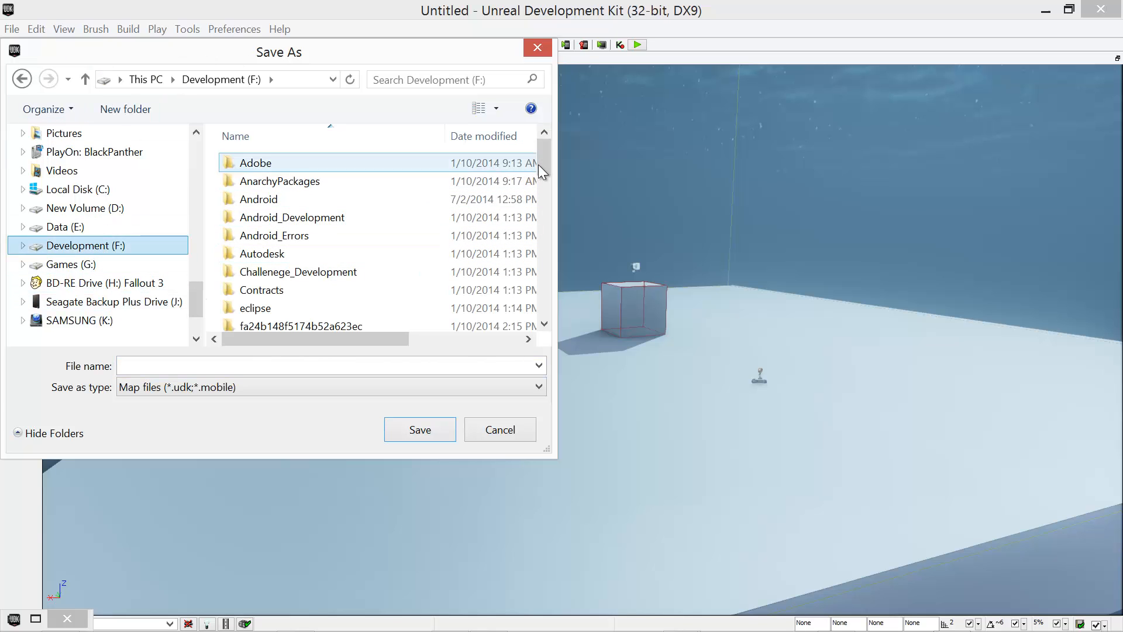
pyautogui.moveTo(547, 167); pyautogui.dragTo(541, 282)
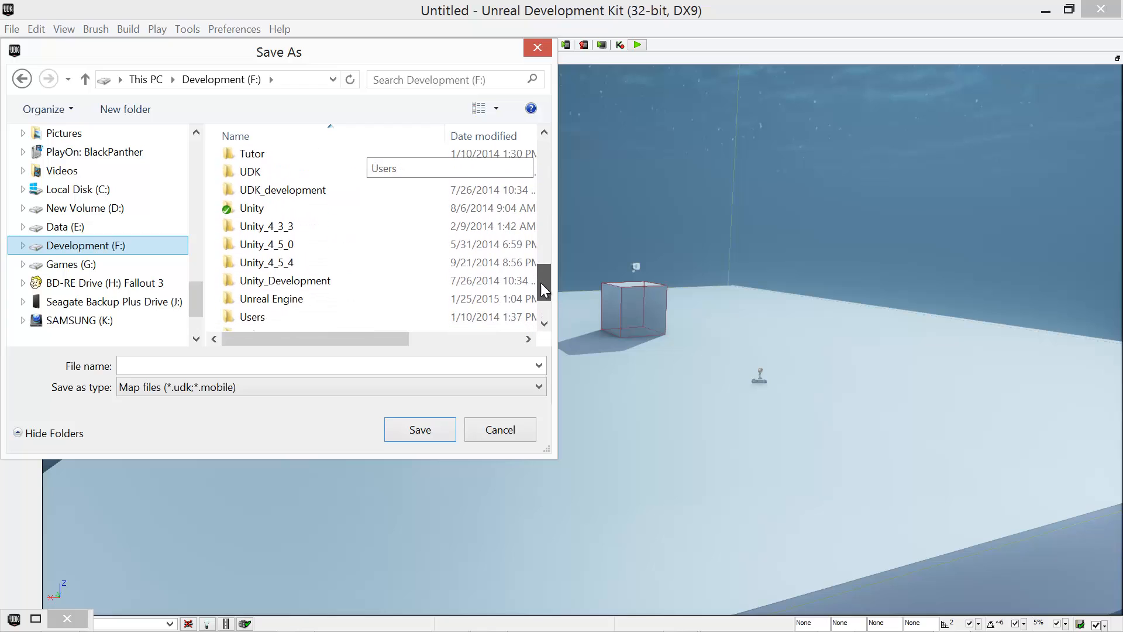
pyautogui.doubleClick(288, 172)
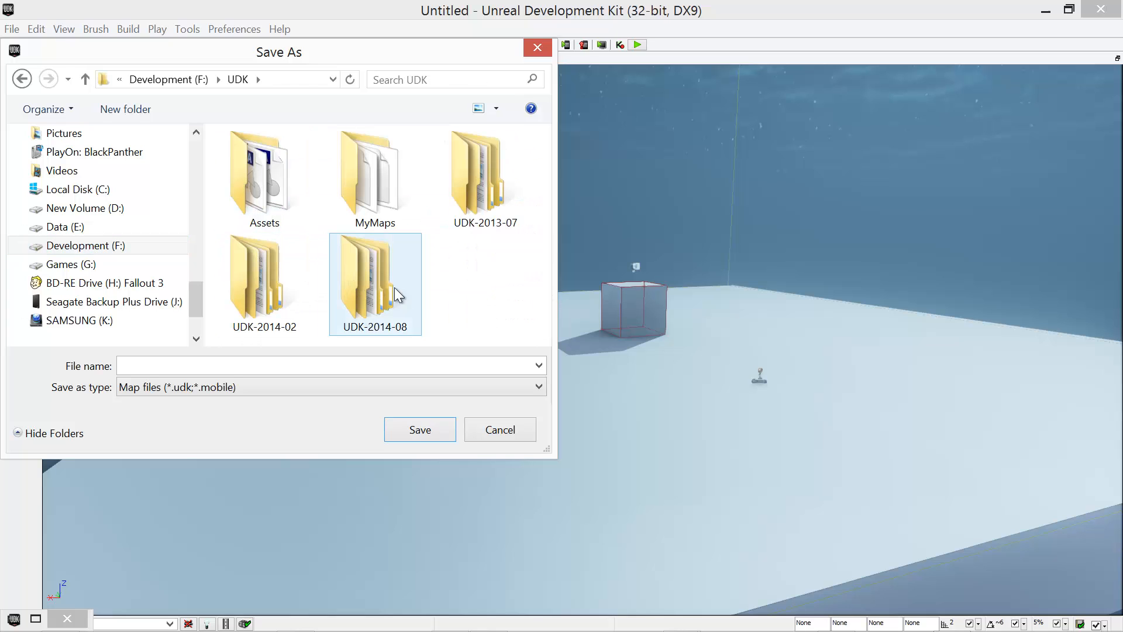
pyautogui.doubleClick(377, 283)
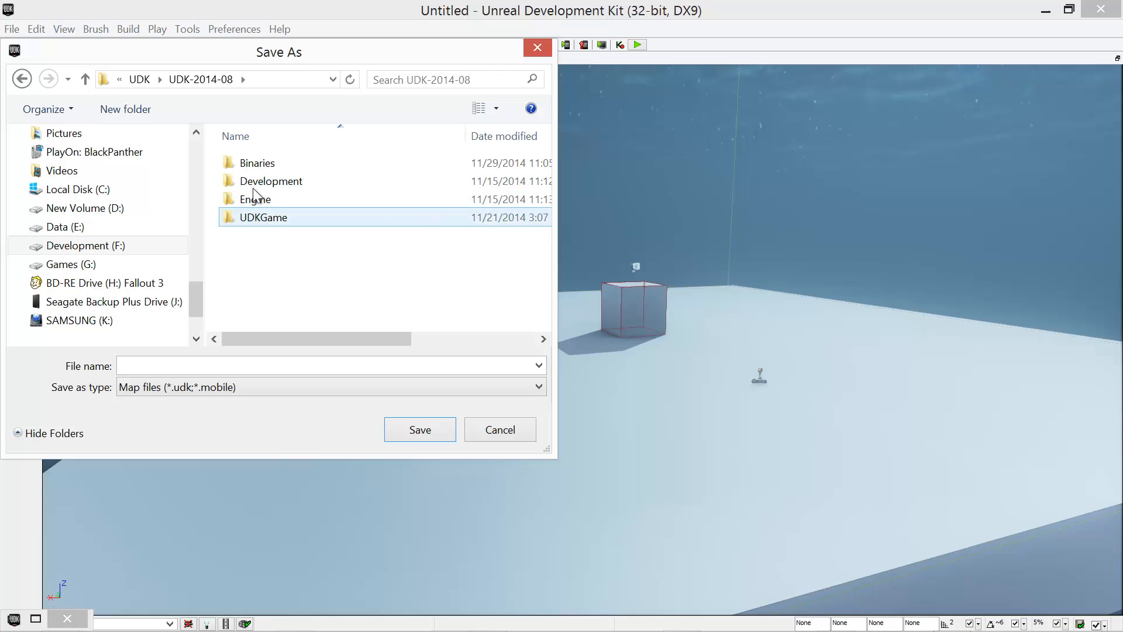
pyautogui.click(258, 219)
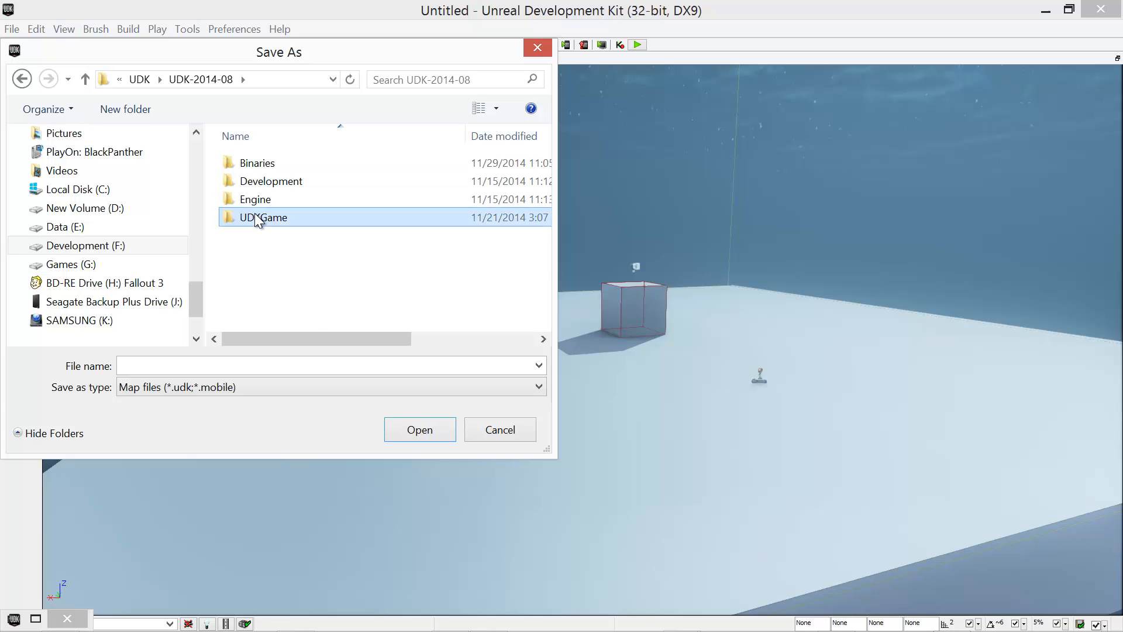
pyautogui.doubleClick(258, 218)
pyautogui.doubleClick(253, 236)
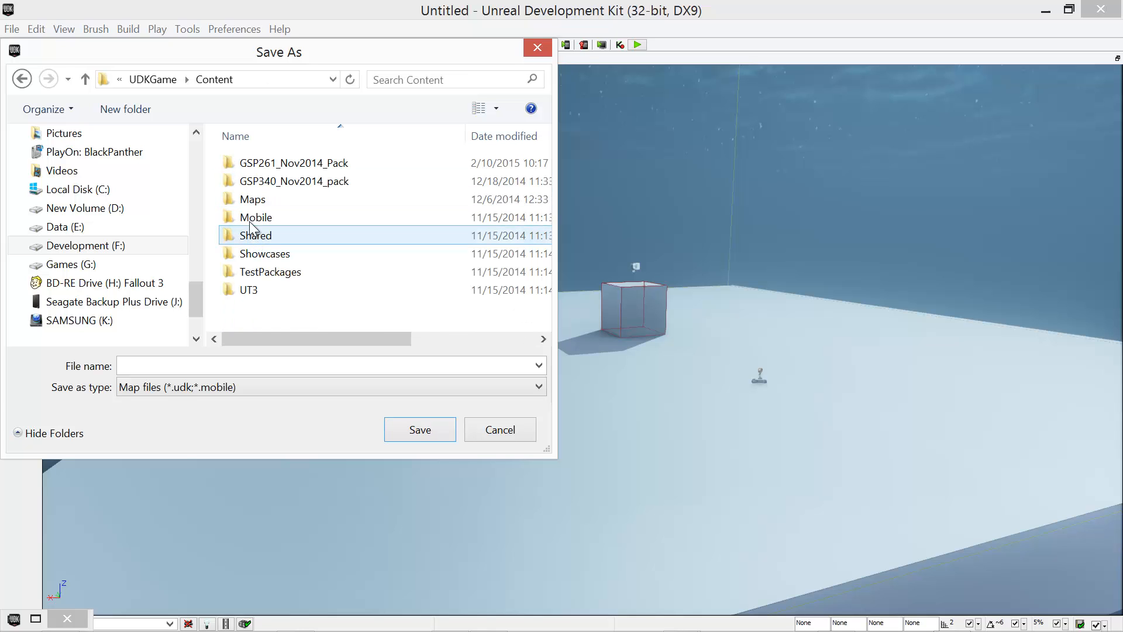
pyautogui.doubleClick(252, 200)
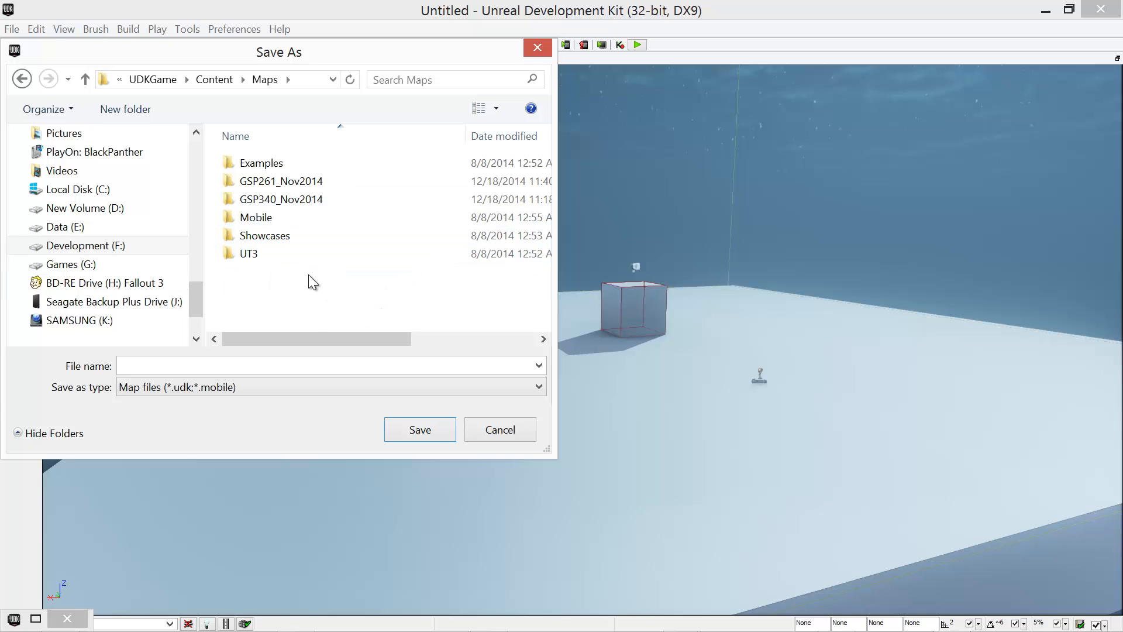
# Step: Try to save the level in the Maps folder as dmanns_gsp261
pyautogui.click(211, 368)
pyautogui.write('dmanns')
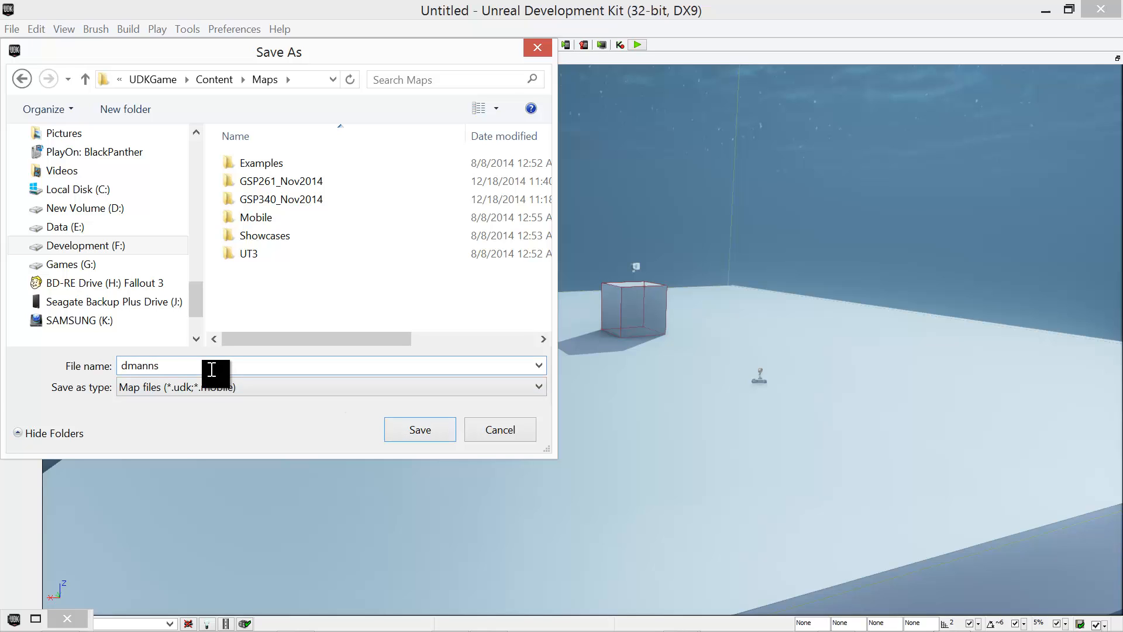
pyautogui.write('_gsp261')
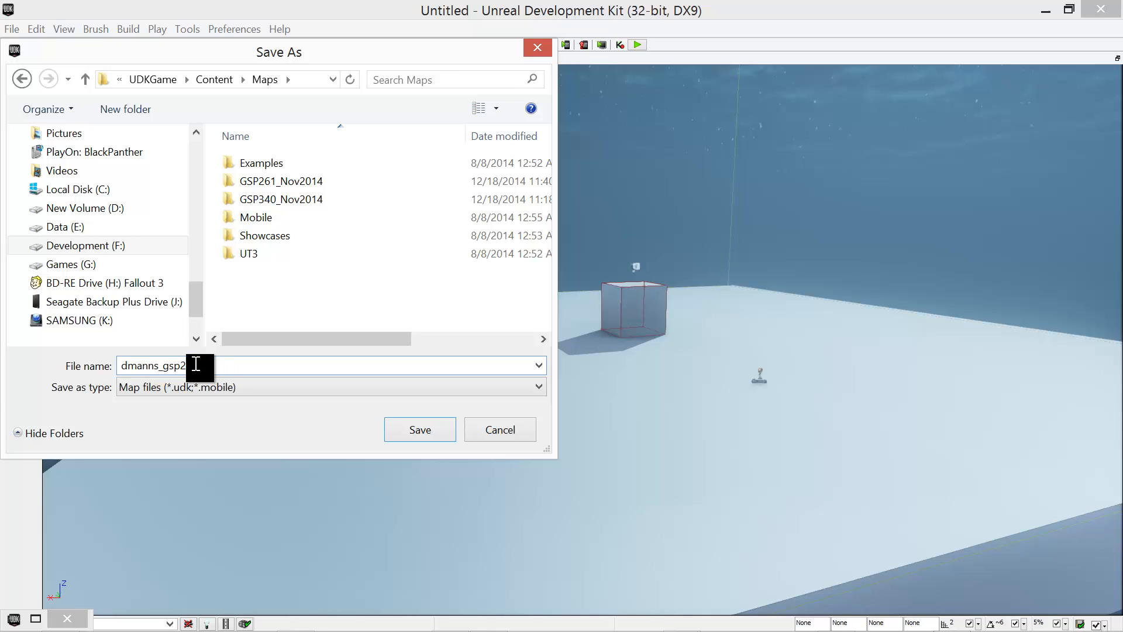
pyautogui.click(437, 430)
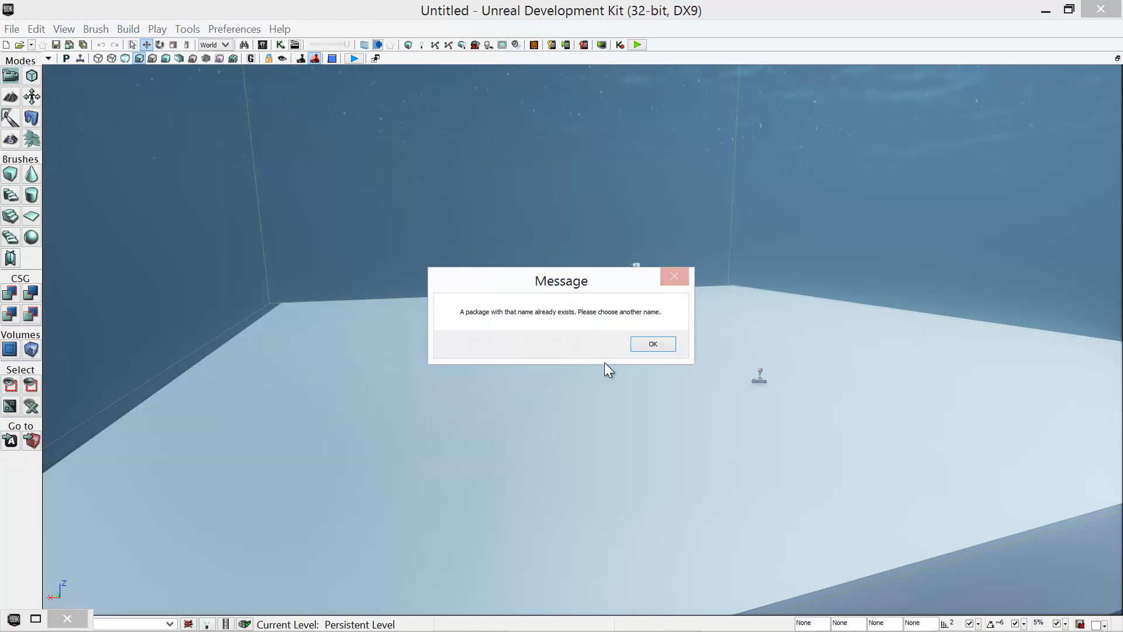
pyautogui.click(650, 347)
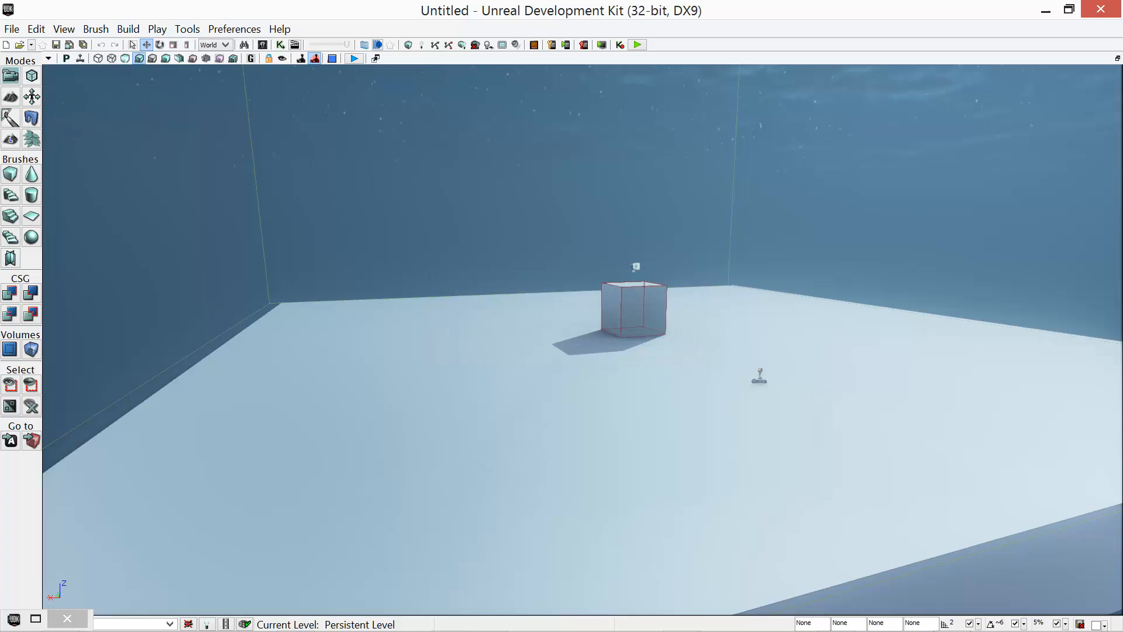
# Step: Restart saving the untitled night level under a new name, choosing UDK-2014-08\UDKGame\Content\Maps on the Development (F:) drive as destination
pyautogui.click(11, 29)
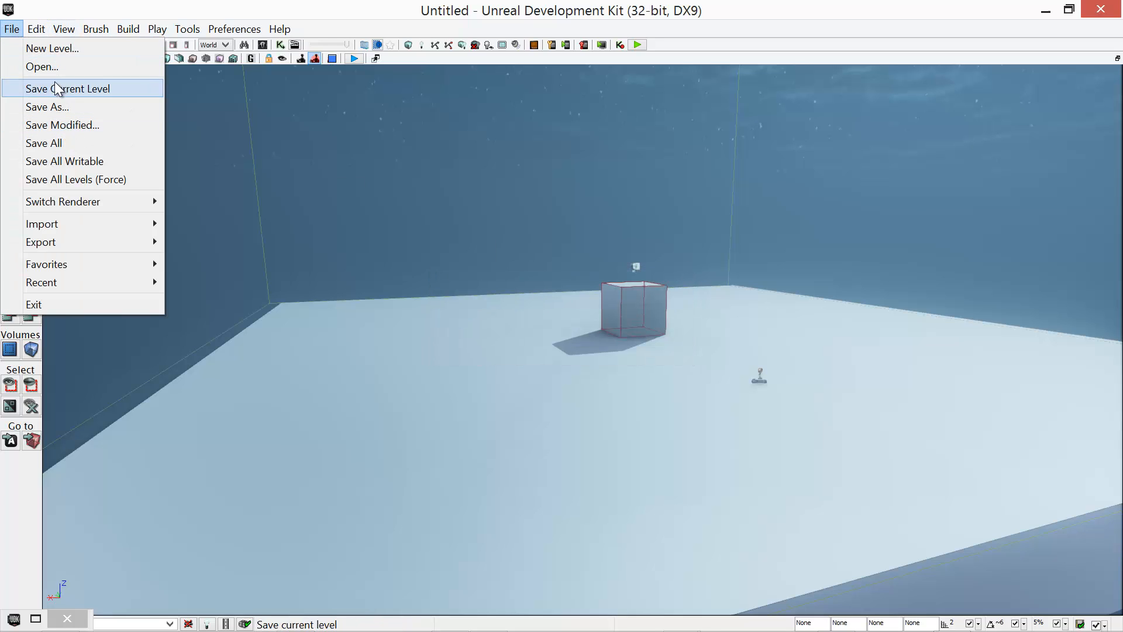
pyautogui.click(53, 107)
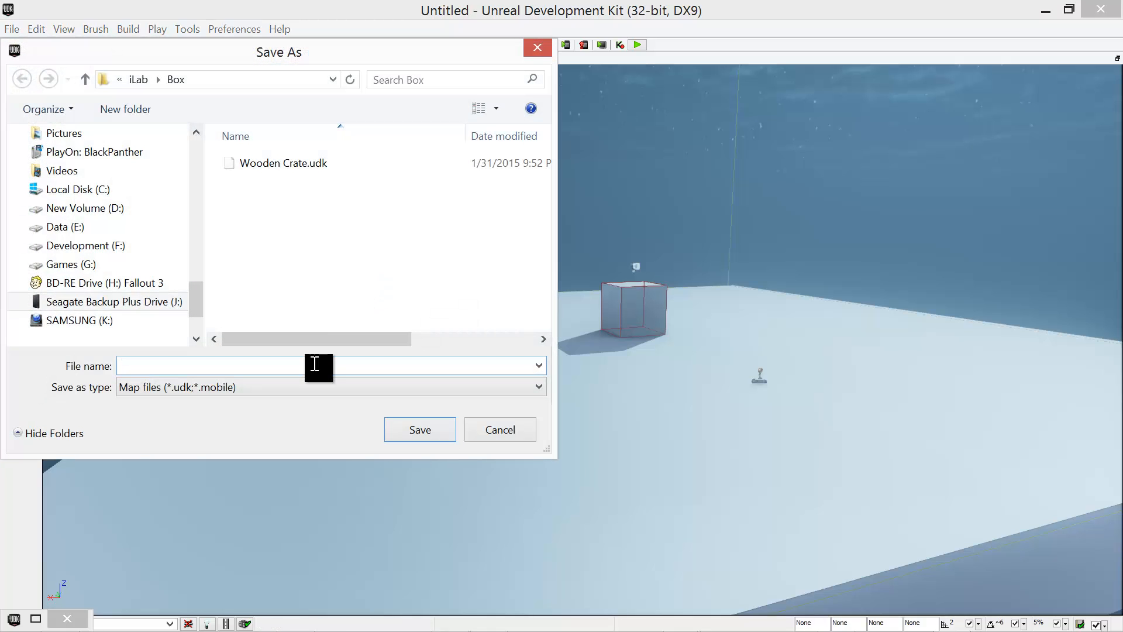
pyautogui.click(85, 248)
pyautogui.scroll(-6, 534, 247)
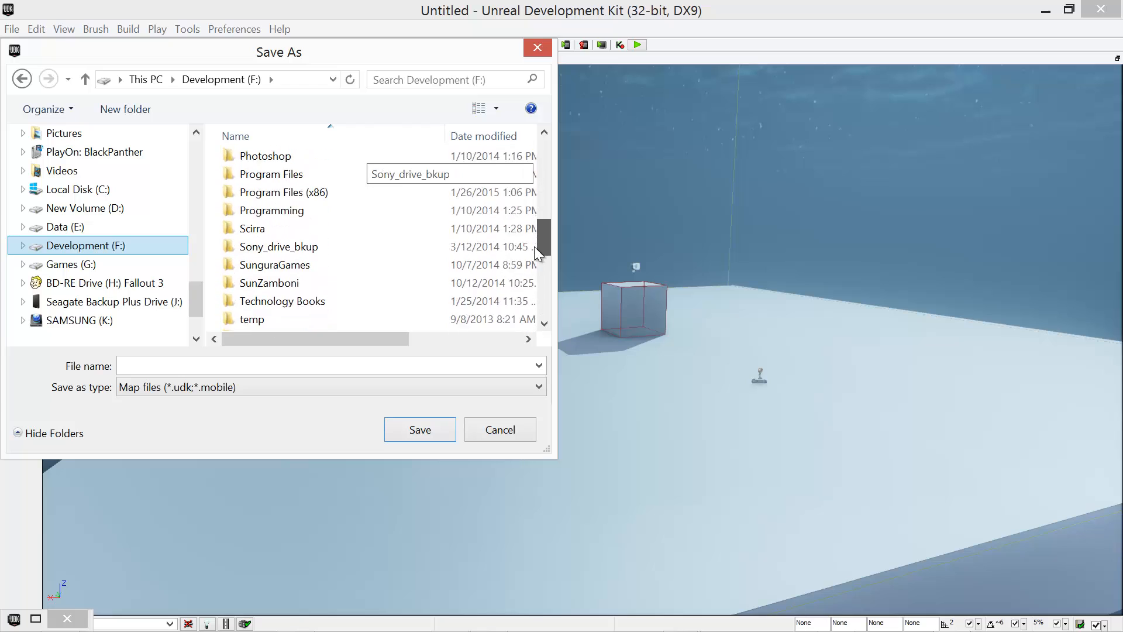
pyautogui.scroll(-3, 534, 246)
pyautogui.click(240, 221)
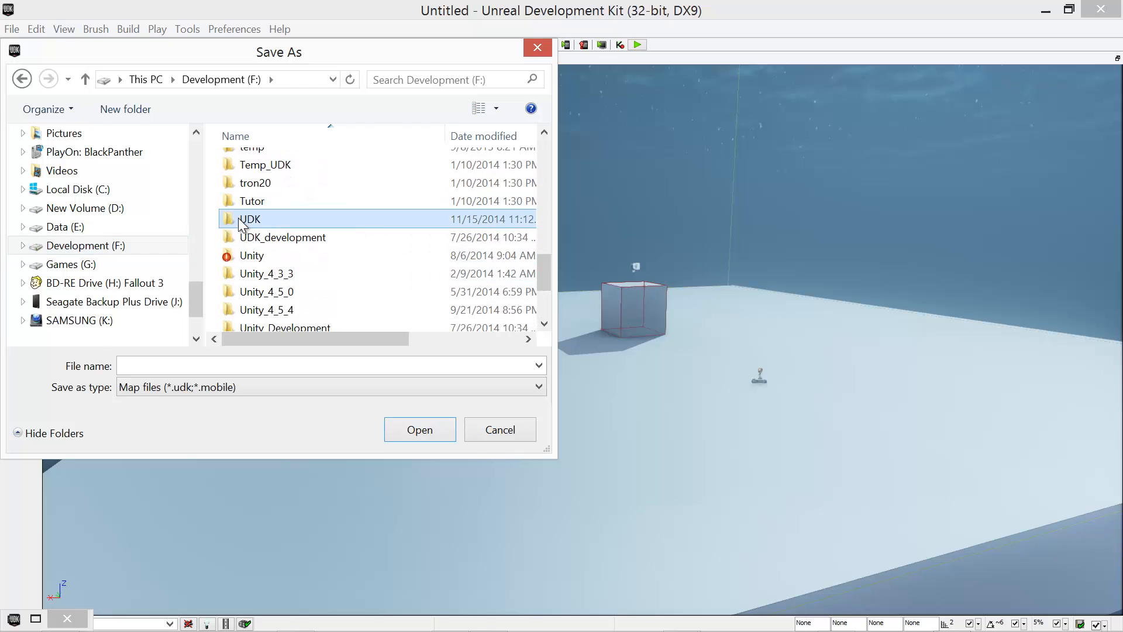
pyautogui.doubleClick(241, 221)
pyautogui.doubleClick(372, 297)
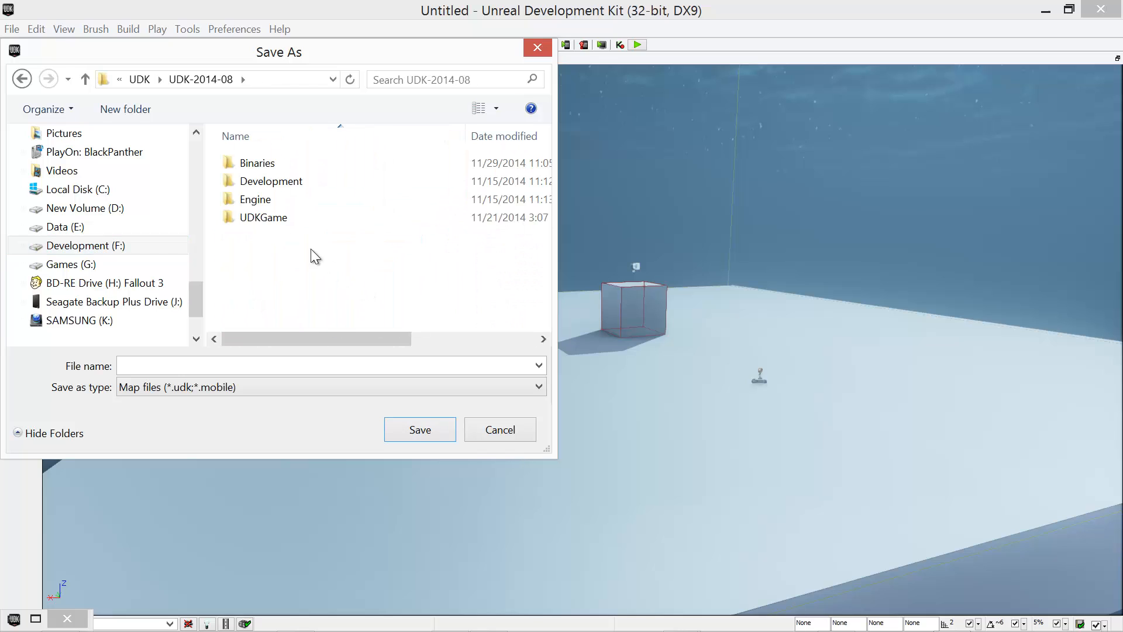
pyautogui.doubleClick(257, 218)
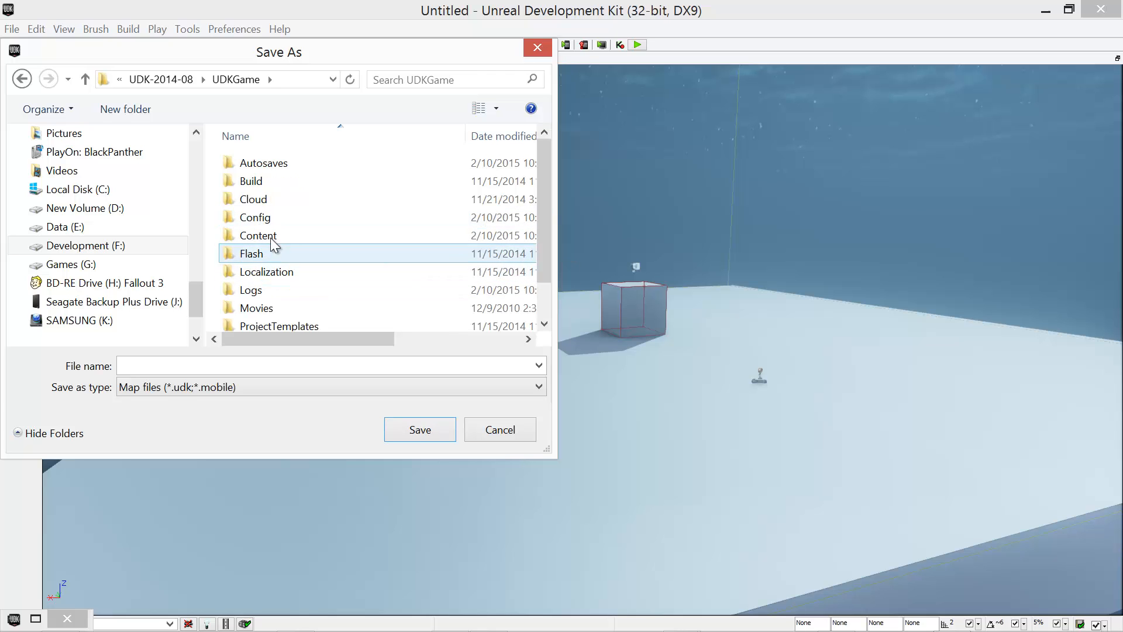
pyautogui.doubleClick(271, 236)
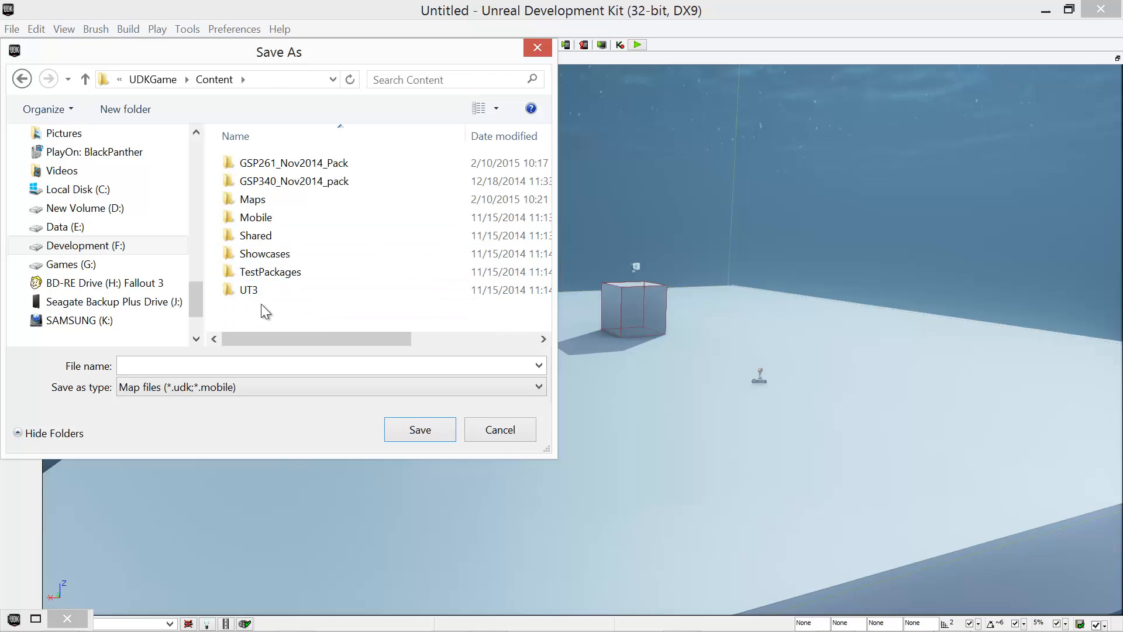
pyautogui.doubleClick(239, 199)
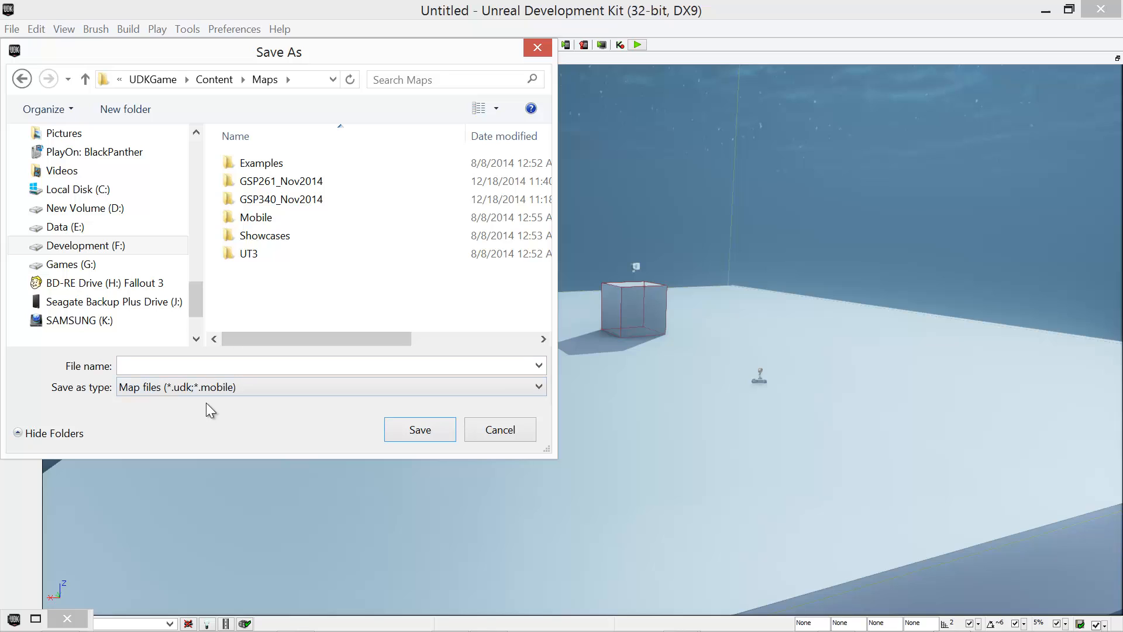
# Step: Save the night level in the Maps folder under the file name dmanns_gsp261_2015
pyautogui.click(179, 360)
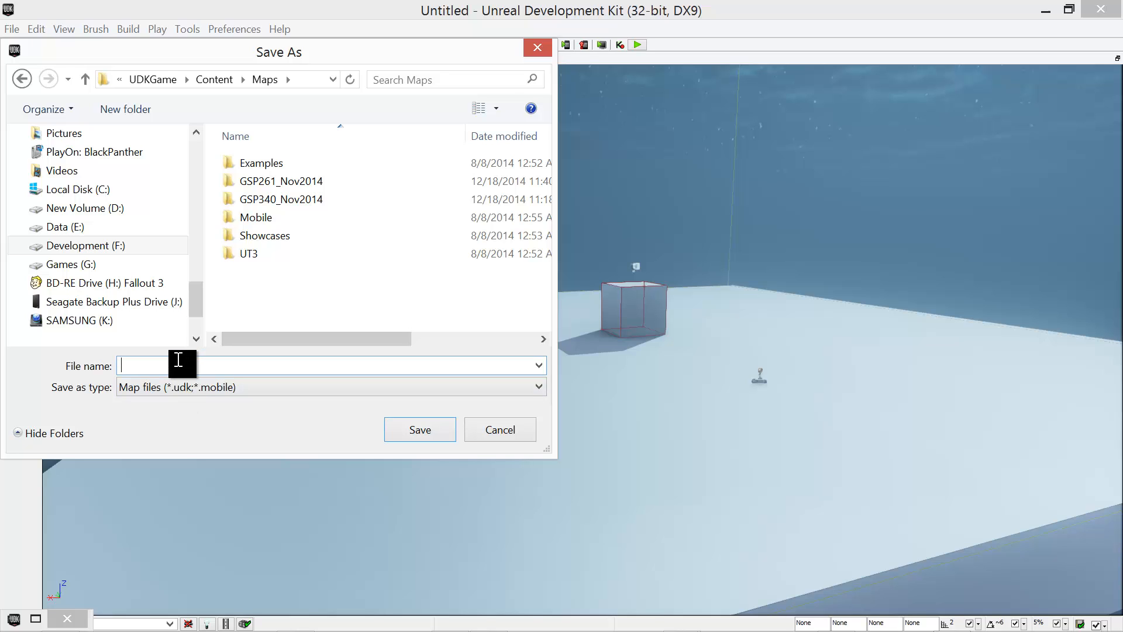
pyautogui.write('dmanns_gsp261_2015')
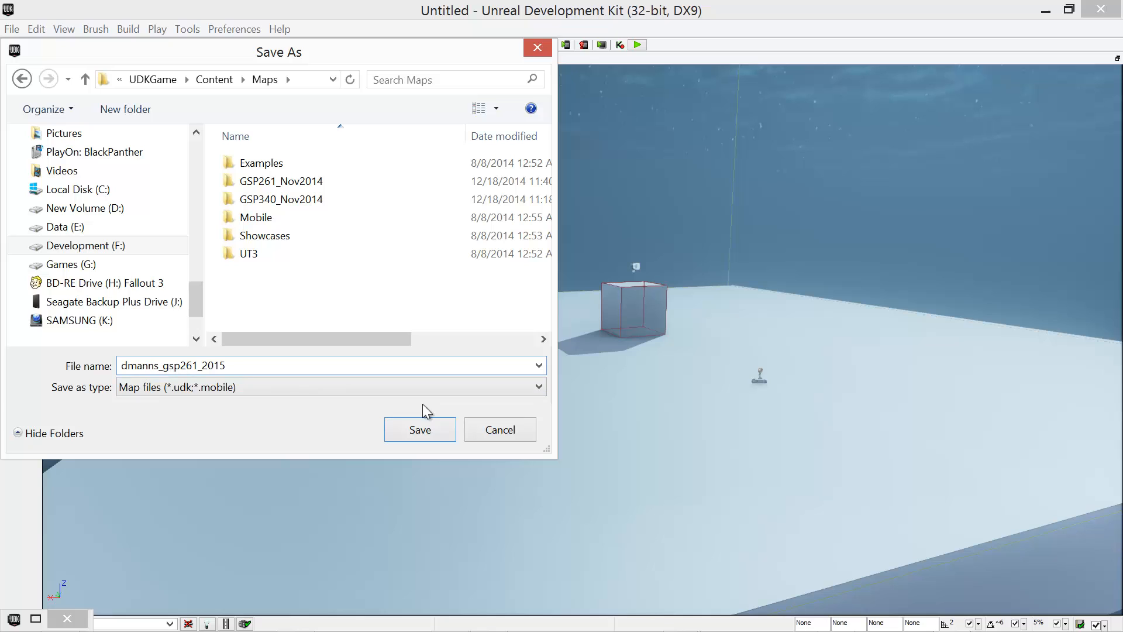
pyautogui.click(444, 424)
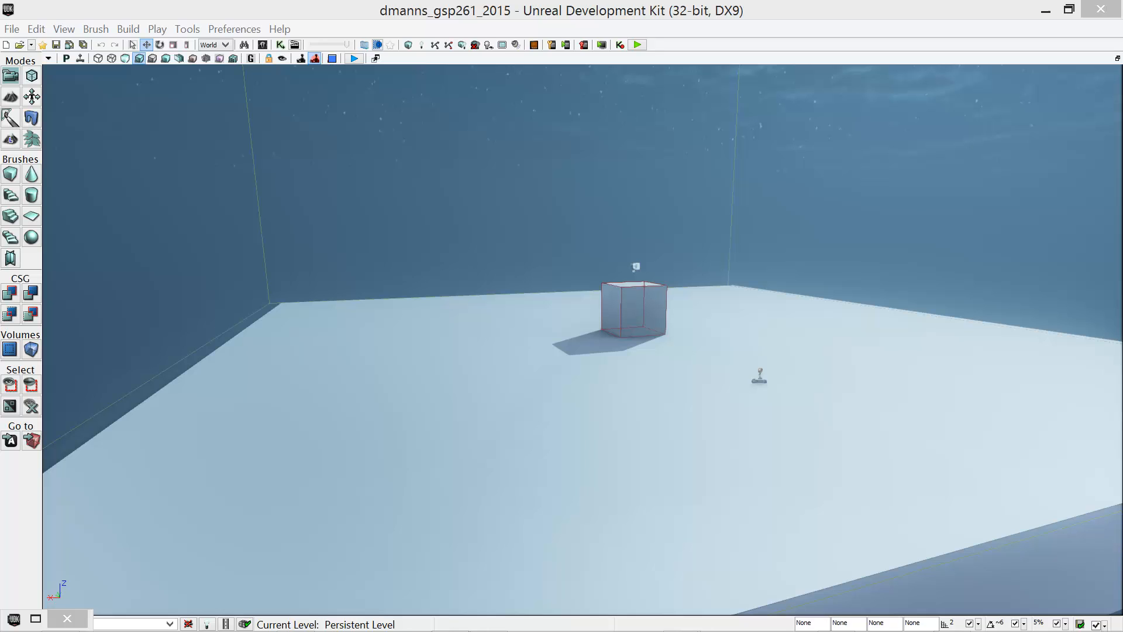
# Step: In File Explorer, examine UDKGame\Content for the dmanns_gsp261.upk package and its Maps subfolder for the dmanns_gsp261_2015.udk level, then return to the editor
pyautogui.moveTo(1122, 72); pyautogui.dragTo(507, 44)
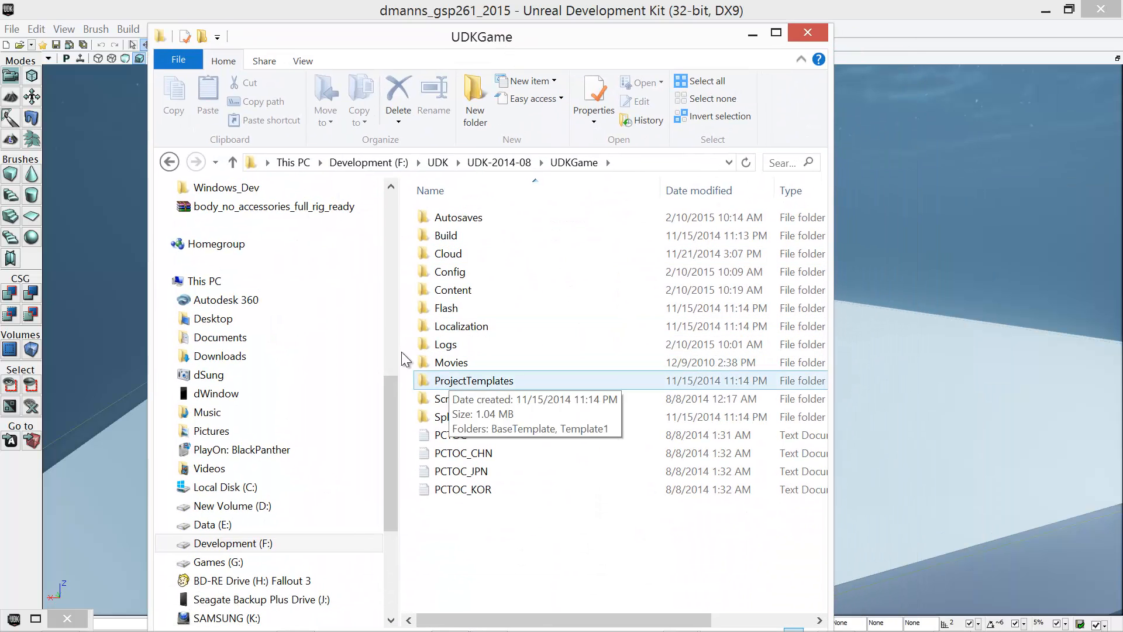
pyautogui.doubleClick(435, 290)
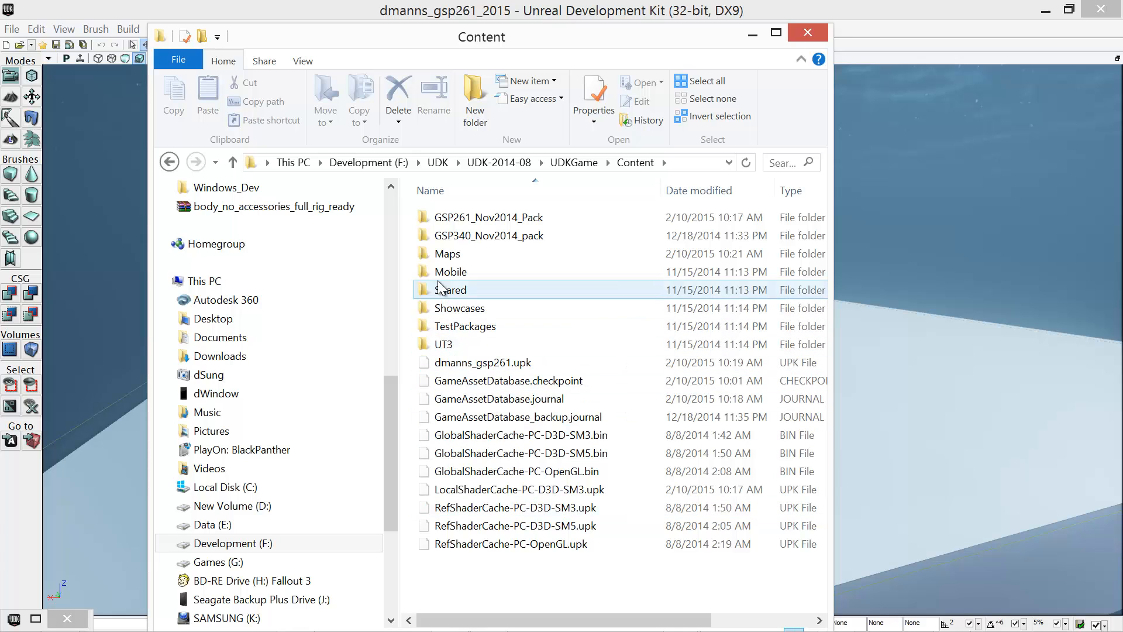
pyautogui.doubleClick(427, 255)
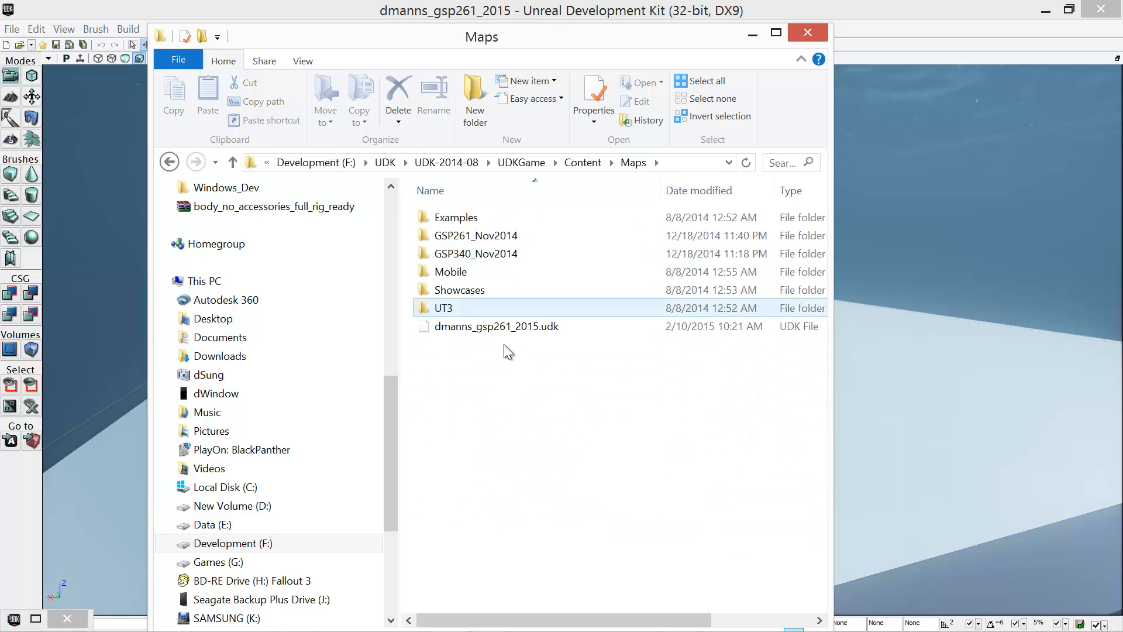
pyautogui.click(170, 163)
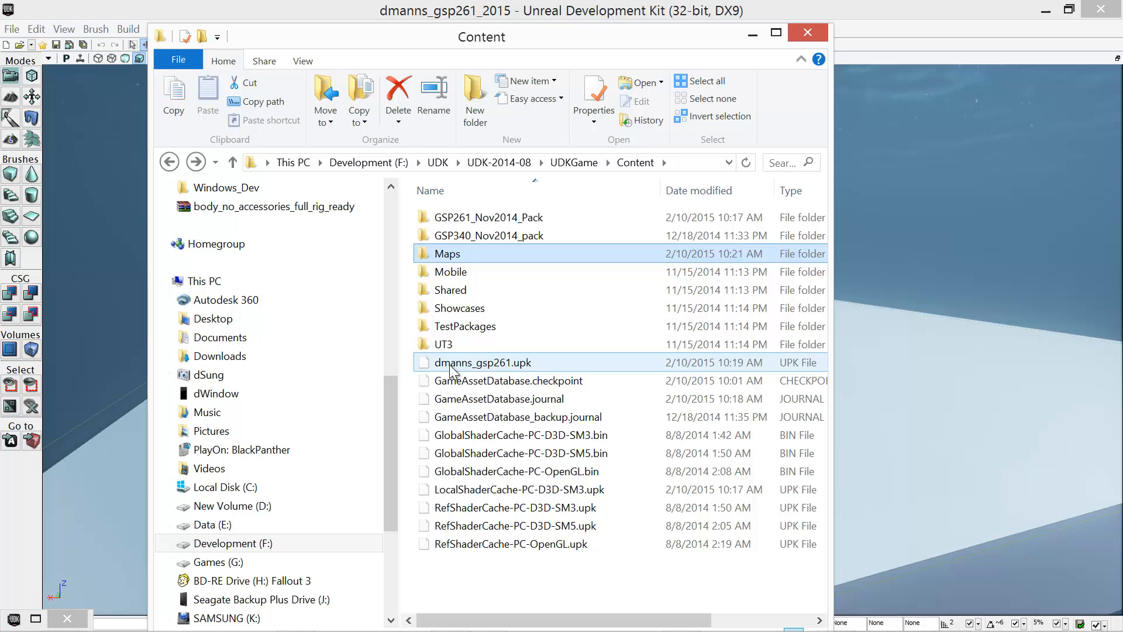
pyautogui.doubleClick(419, 253)
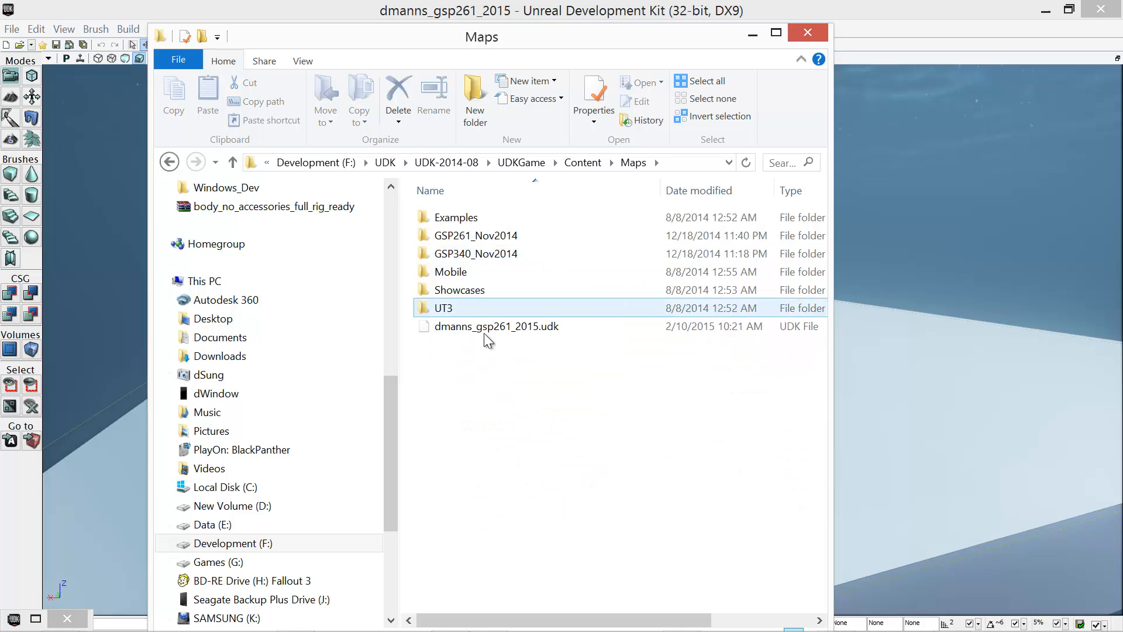
pyautogui.click(526, 326)
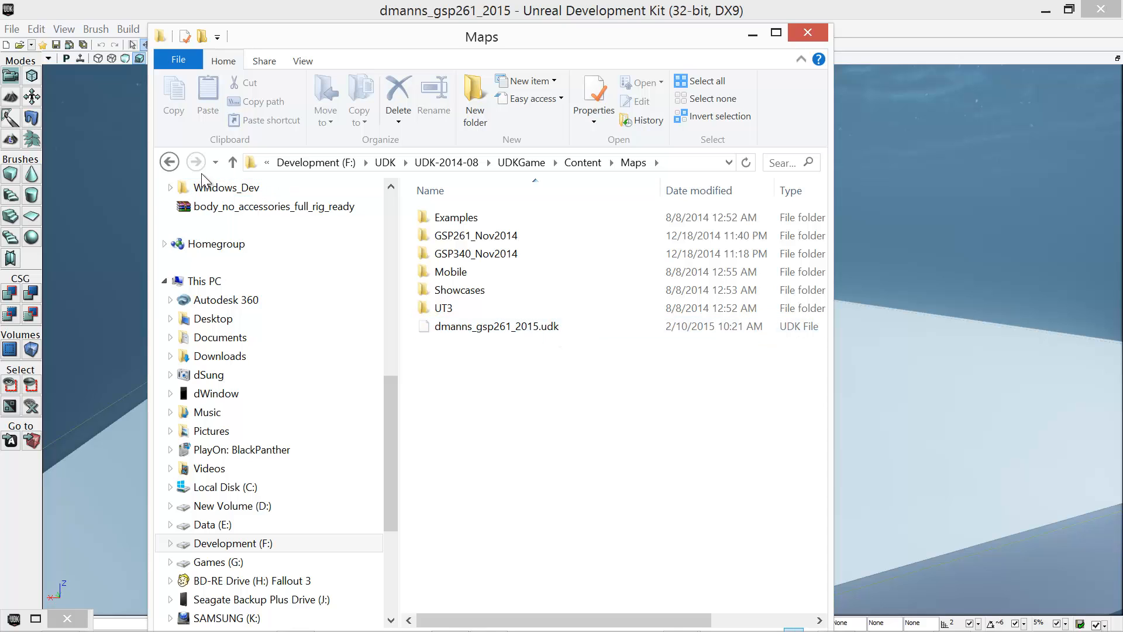
pyautogui.click(169, 163)
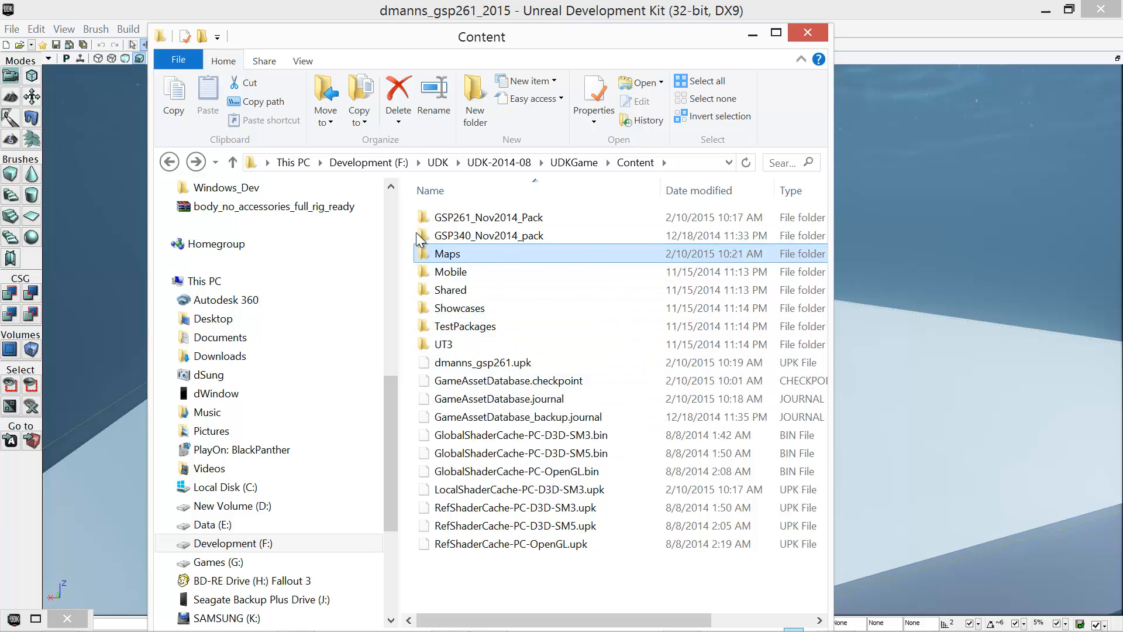
pyautogui.doubleClick(426, 254)
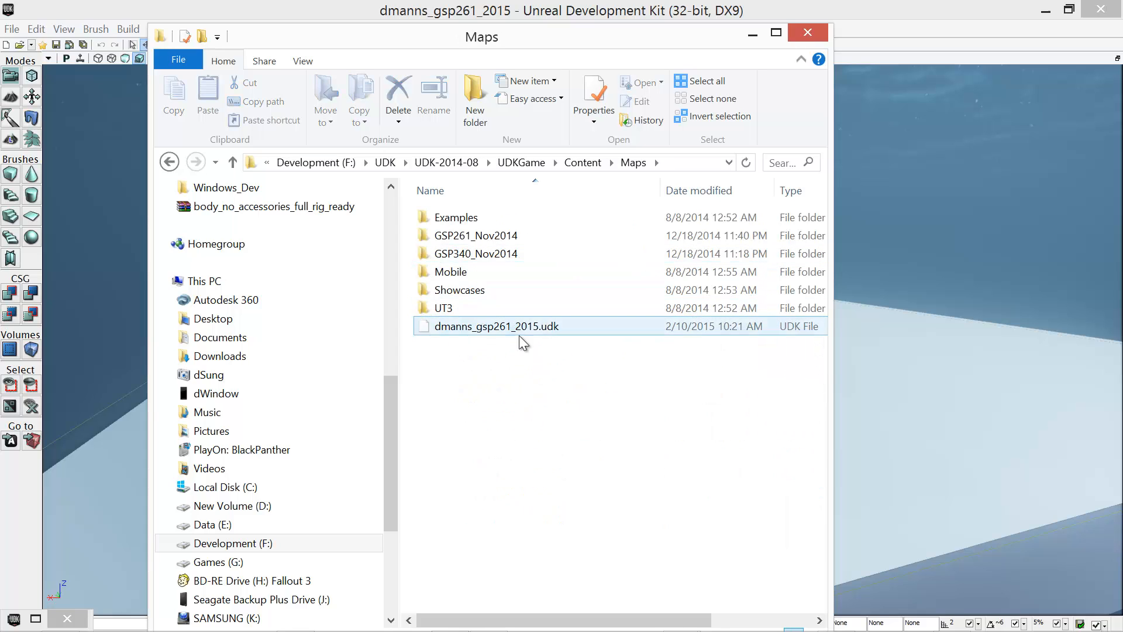
pyautogui.click(504, 325)
pyautogui.click(754, 33)
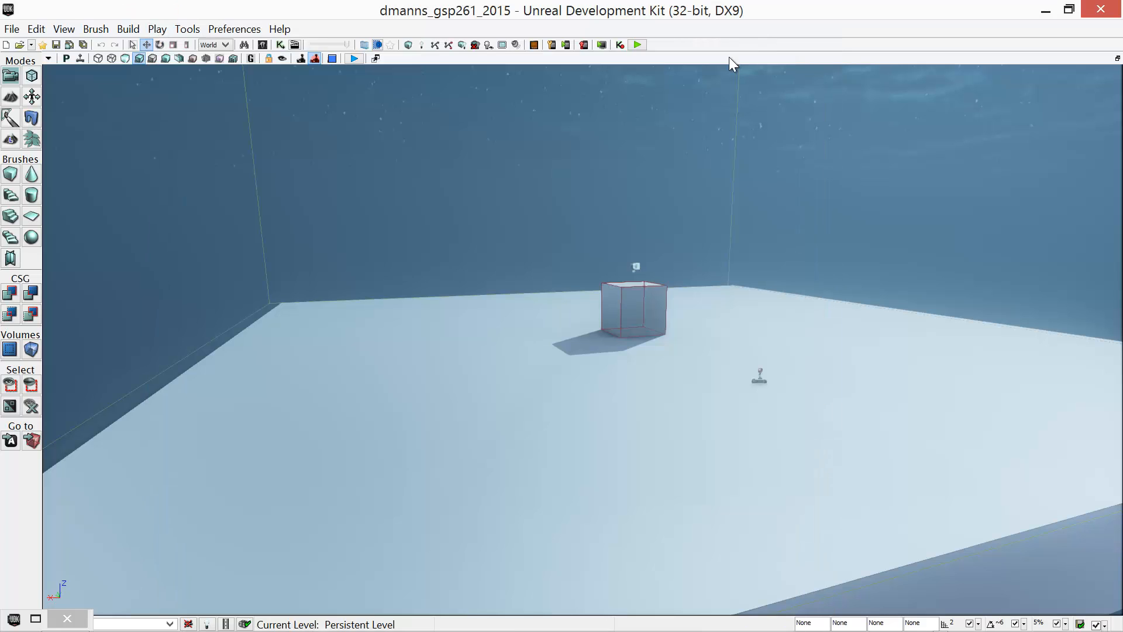